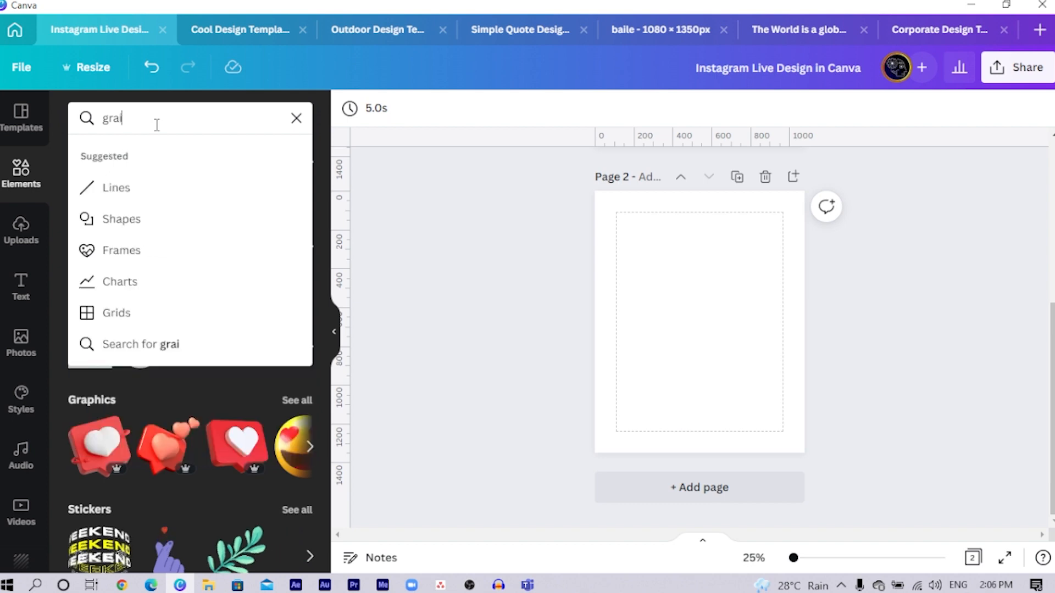
- Search the graphics for "gradient" and add the diagonal teal-to-purple gradient rectangle to page 2
{"action": "type", "text": "dient"}
{"action": "key", "text": "Return"}
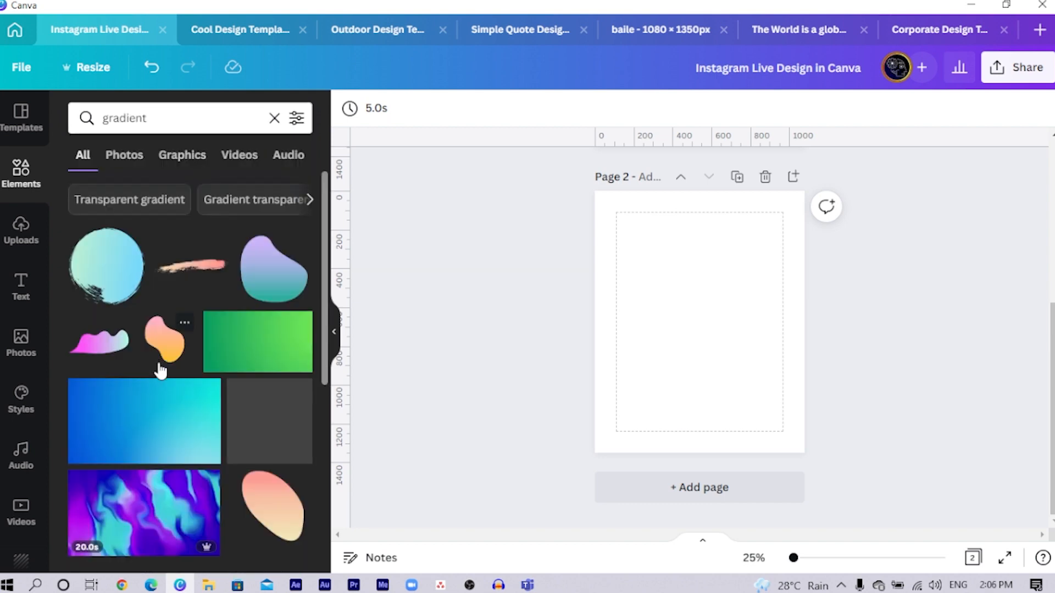
{"action": "left_click", "coordinate": [182, 160]}
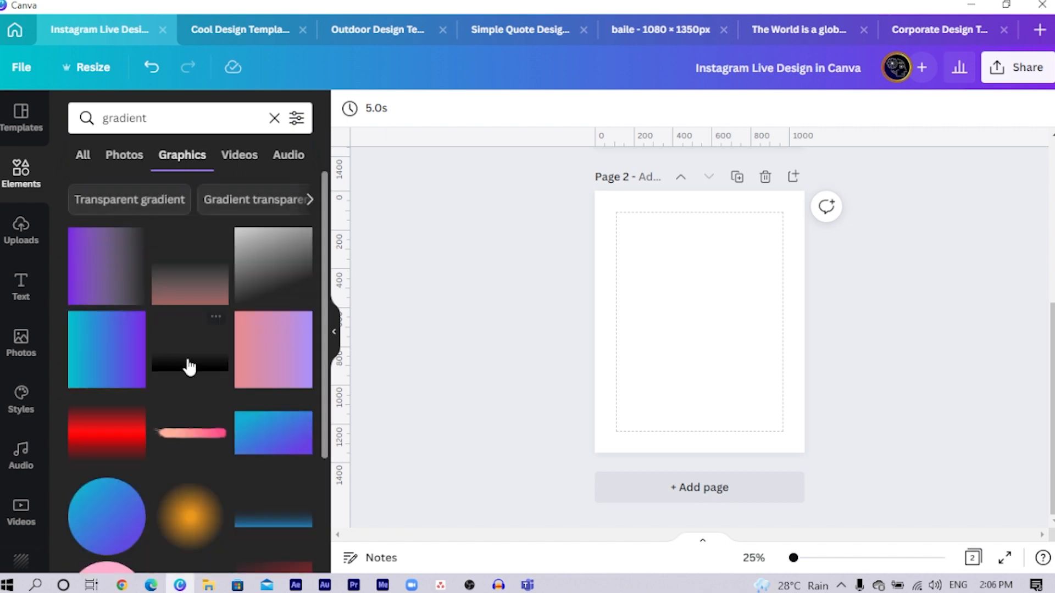
{"action": "left_click", "coordinate": [282, 431]}
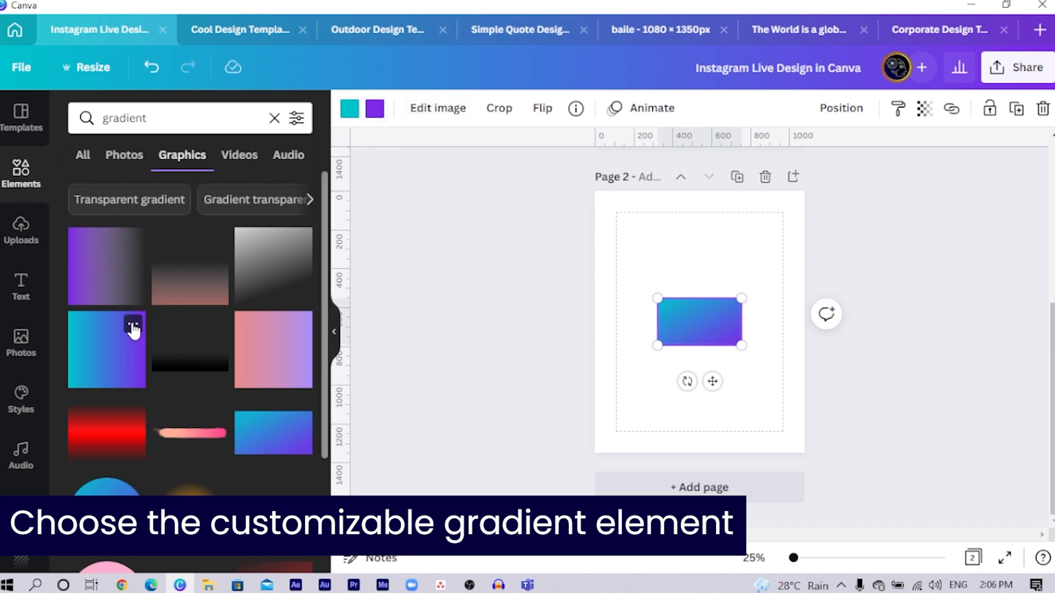
{"action": "left_click", "coordinate": [120, 350]}
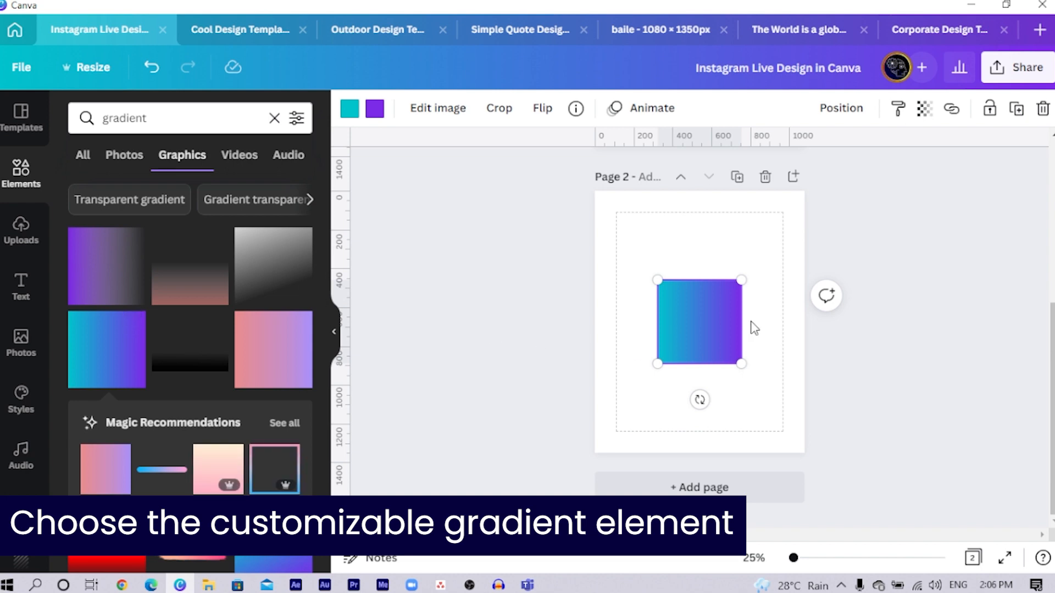
{"action": "left_click_drag", "start_coordinate": [714, 333], "coordinate": [702, 283]}
{"action": "key", "text": "Delete"}
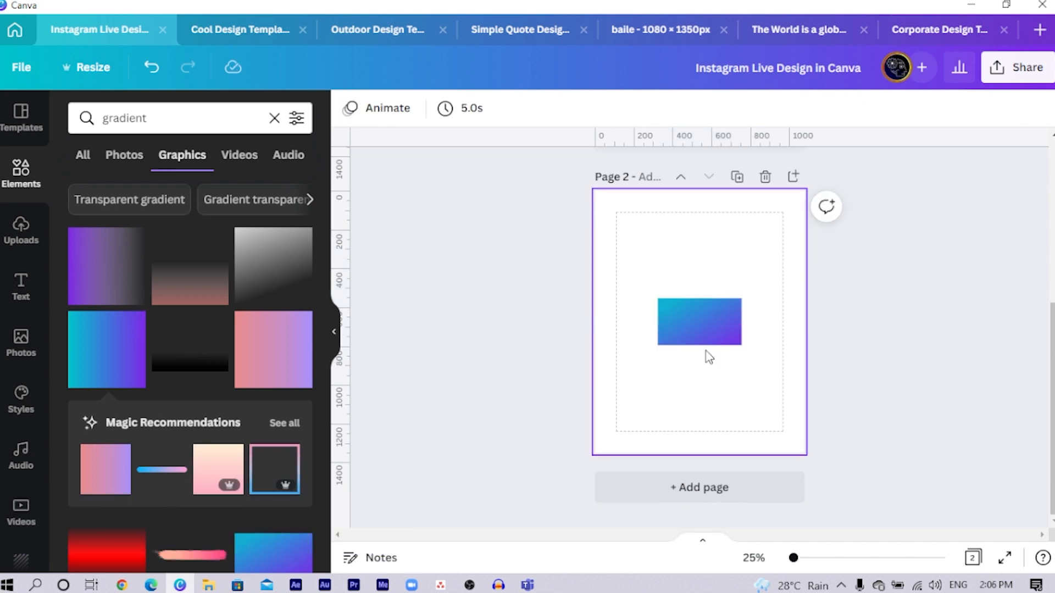
- Enlarge the gradient rectangle until it covers all of page 2 and change its teal colour to pure red
{"action": "left_click", "coordinate": [705, 340]}
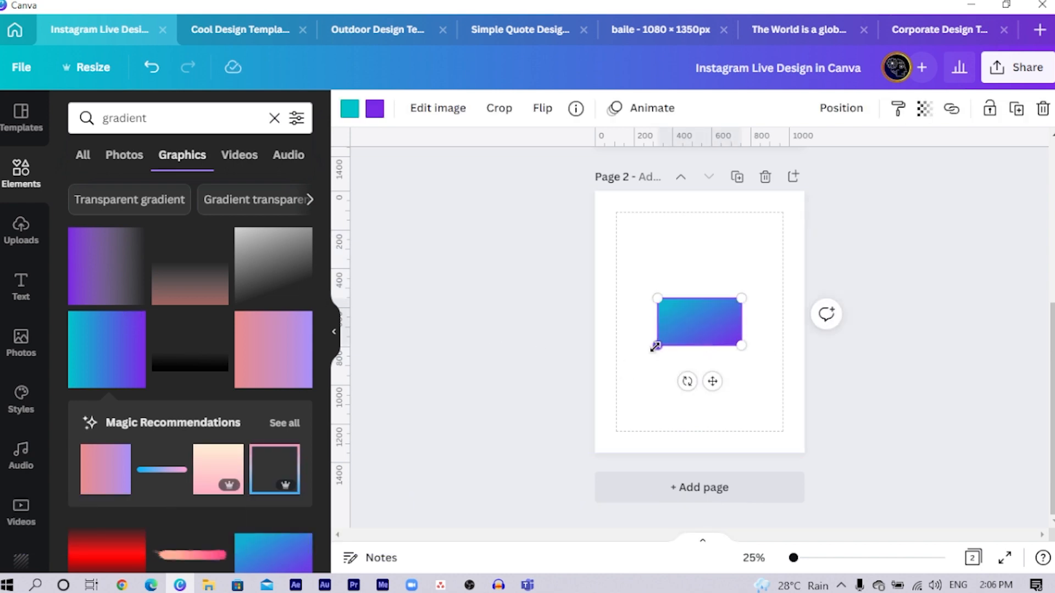
{"action": "left_click_drag", "start_coordinate": [656, 345], "coordinate": [498, 554]}
{"action": "left_click", "coordinate": [350, 109]}
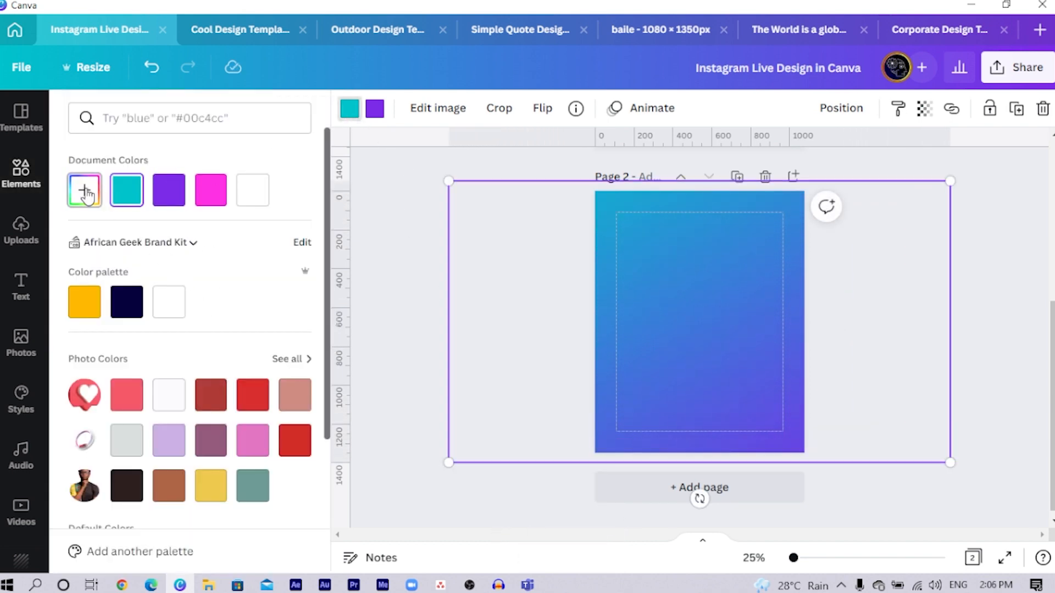
{"action": "left_click", "coordinate": [85, 192]}
{"action": "left_click_drag", "start_coordinate": [146, 266], "coordinate": [392, 219]}
- Change the background gradient's purple colour to yellow #FFC700
{"action": "left_click", "coordinate": [373, 112]}
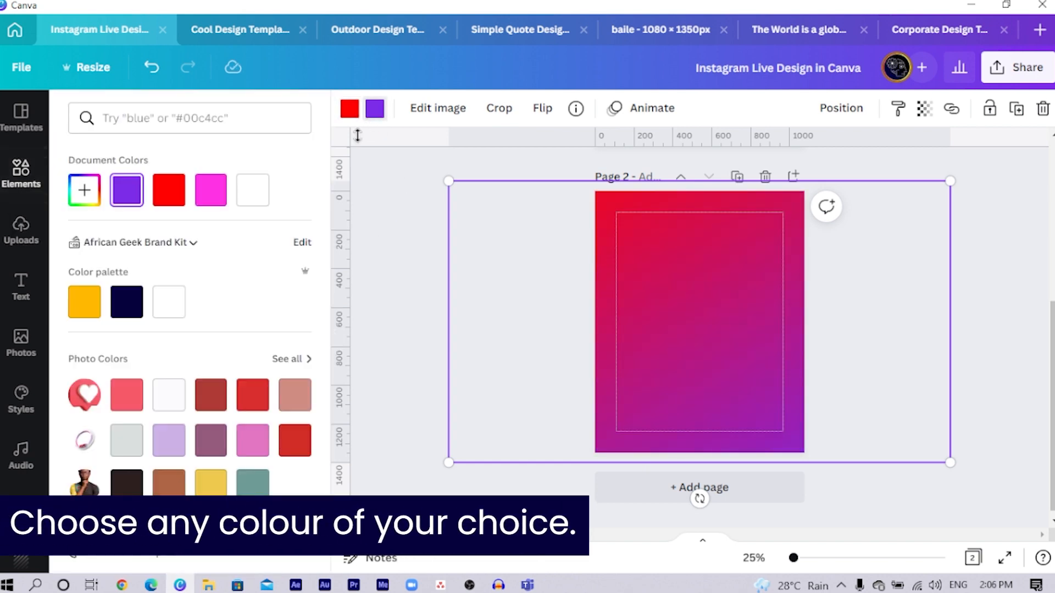
{"action": "left_click", "coordinate": [85, 191]}
{"action": "left_click", "coordinate": [110, 325]}
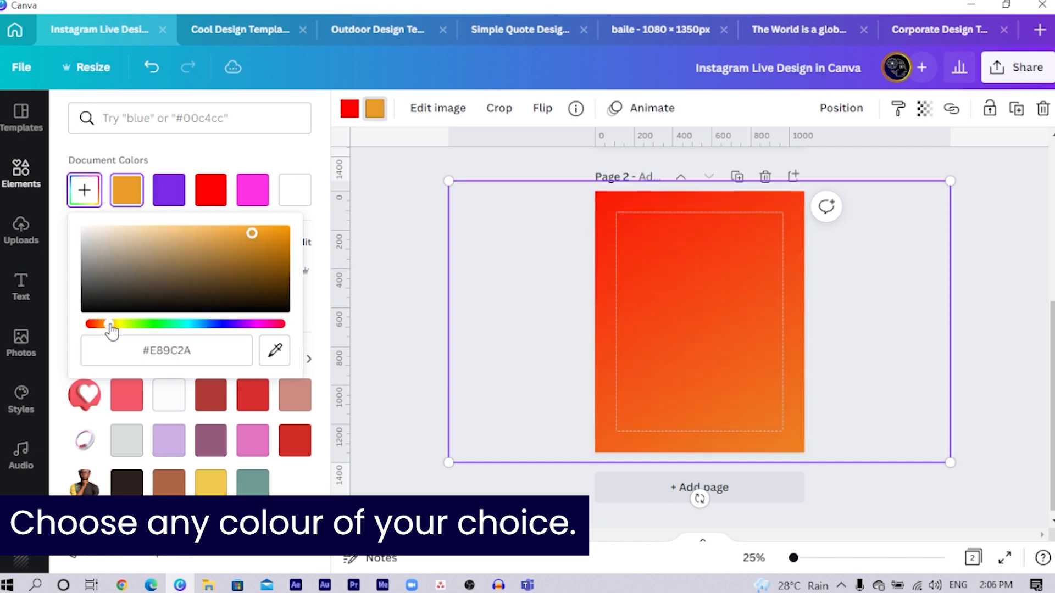
{"action": "left_click_drag", "start_coordinate": [111, 325], "coordinate": [115, 327]}
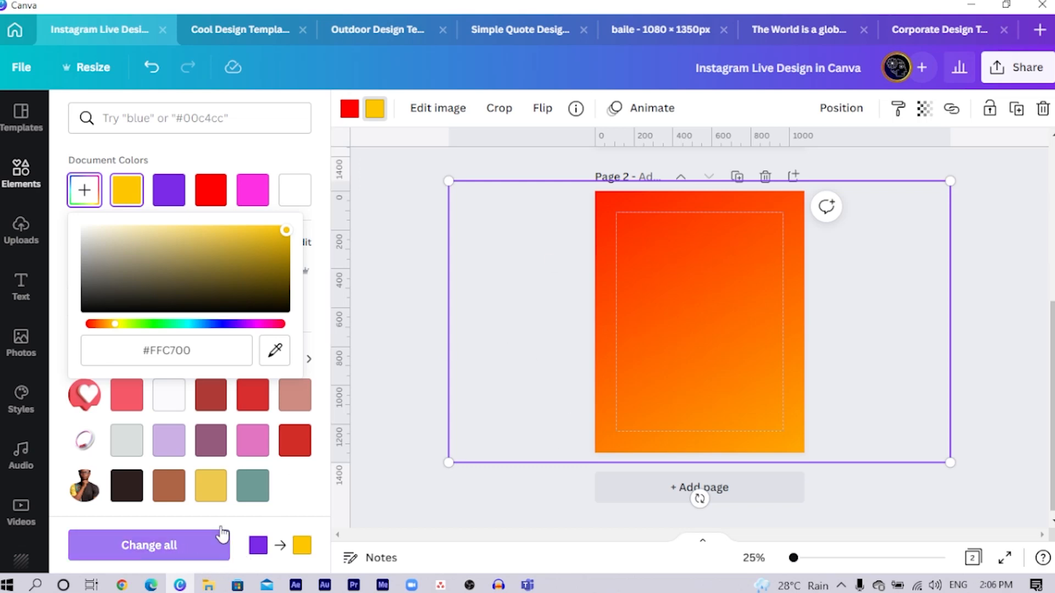
{"action": "left_click", "coordinate": [357, 459]}
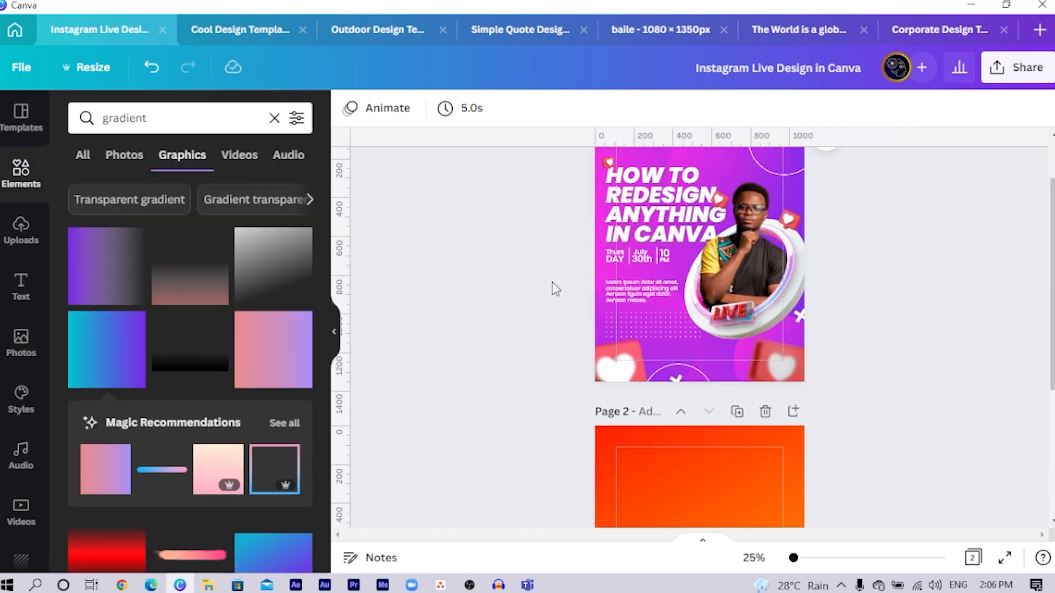
- Add the teal-to-purple gradient circle to the upper middle of page 2
{"action": "scroll", "coordinate": [471, 351], "scroll_direction": "down", "scroll_amount": 5}
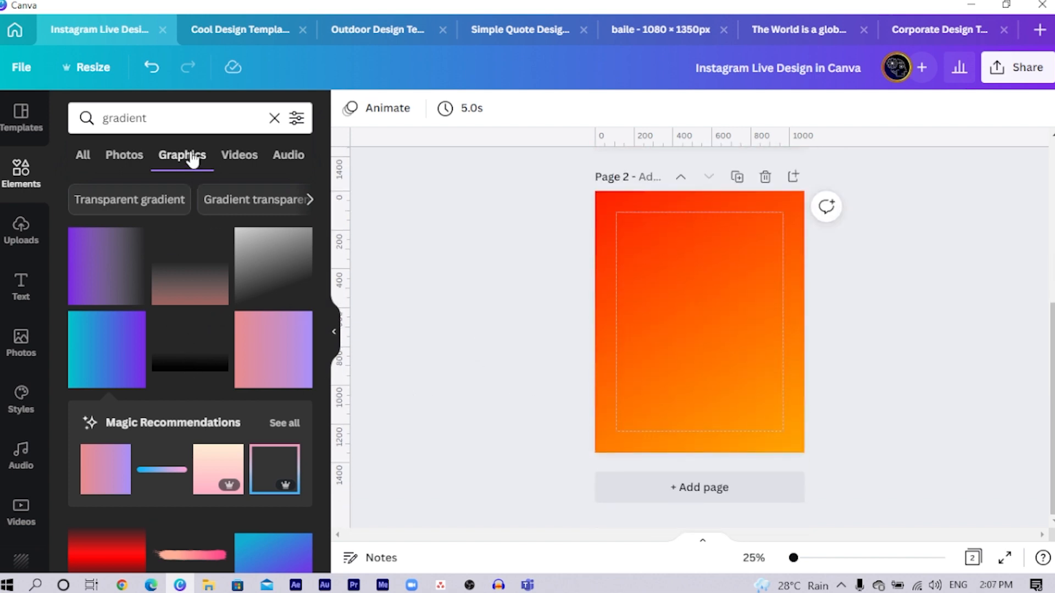
{"action": "scroll", "coordinate": [228, 266], "scroll_direction": "down", "scroll_amount": 5}
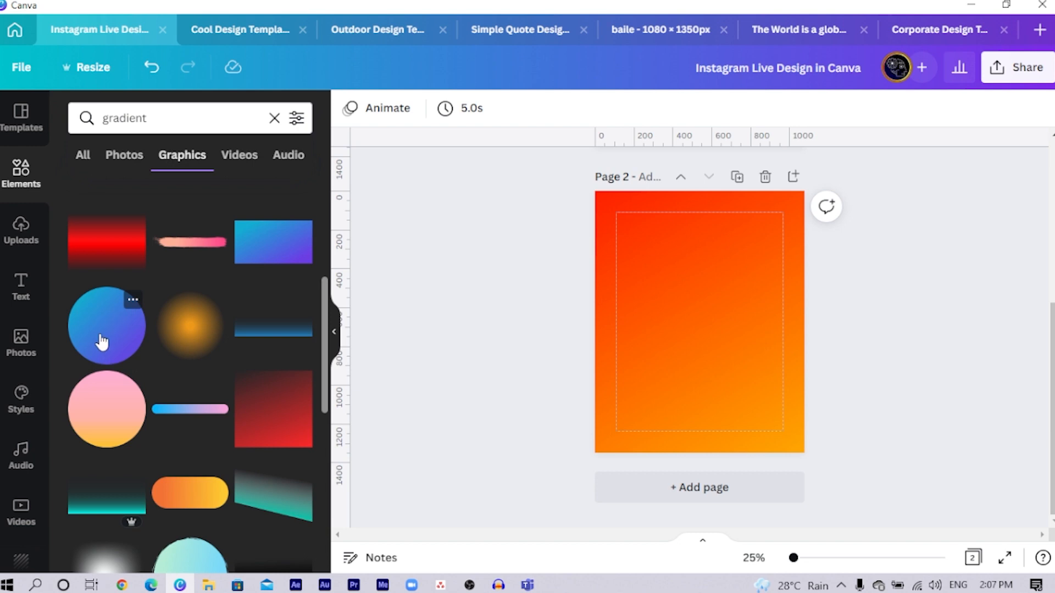
{"action": "left_click", "coordinate": [101, 342]}
{"action": "left_click_drag", "start_coordinate": [727, 318], "coordinate": [718, 302]}
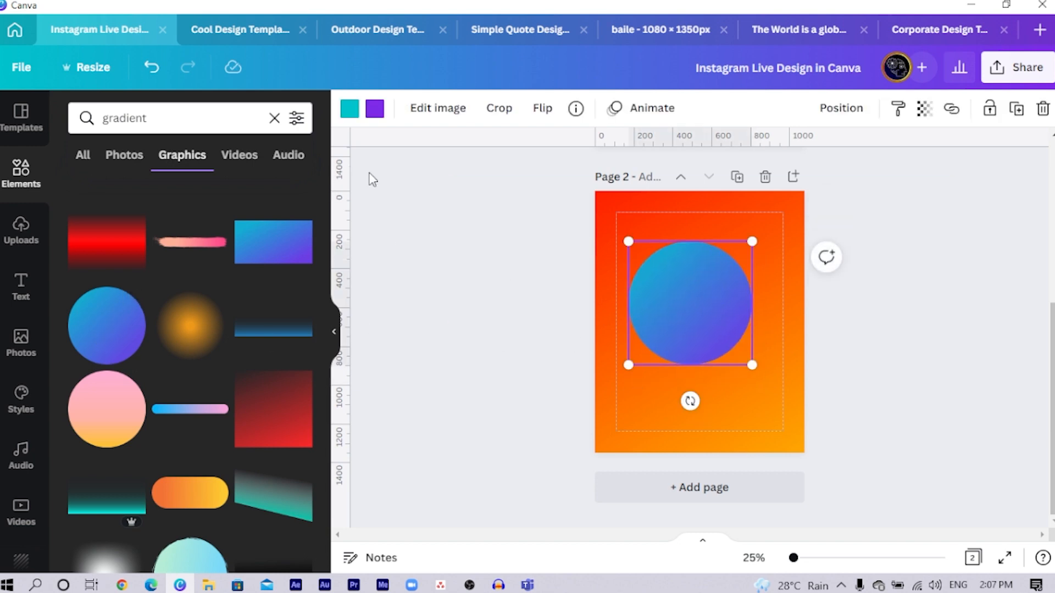
- Recolour the circle's gradient with the document's red in place of teal and yellow in place of purple
{"action": "left_click", "coordinate": [349, 109]}
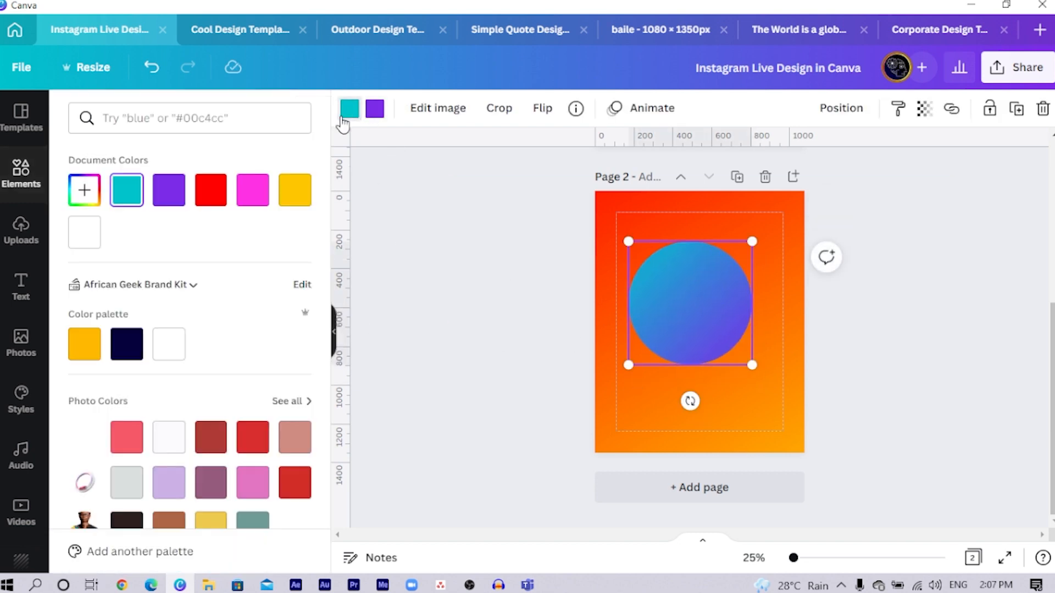
{"action": "left_click", "coordinate": [212, 197]}
{"action": "left_click", "coordinate": [375, 113]}
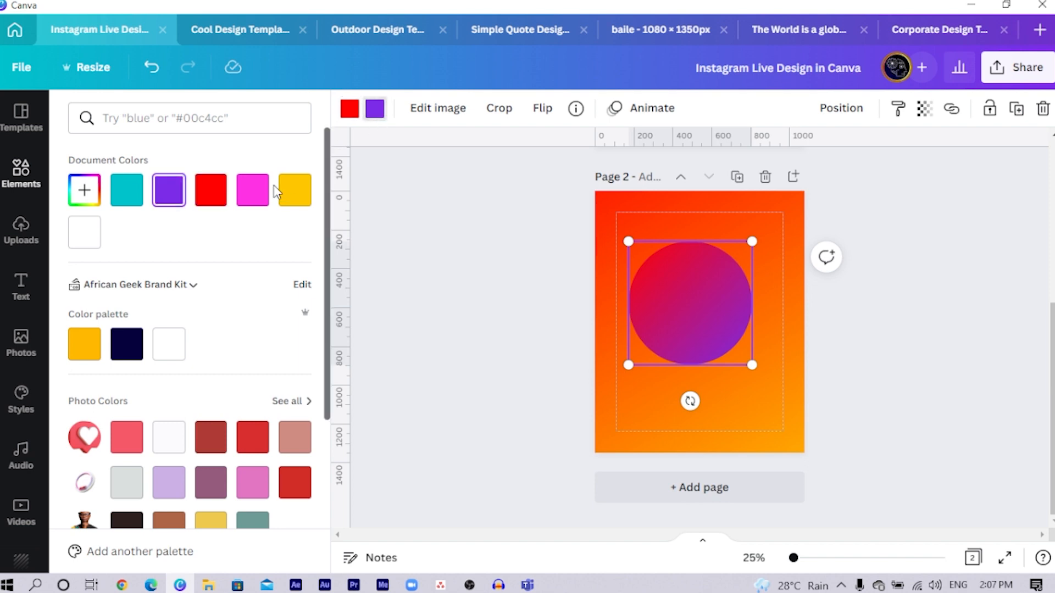
{"action": "left_click", "coordinate": [296, 196]}
- Keep the large circle at the page's lower right and place a smaller, rotated copy over the upper-left corner
{"action": "left_click_drag", "start_coordinate": [702, 299], "coordinate": [663, 278]}
{"action": "key", "text": "ctrl+d"}
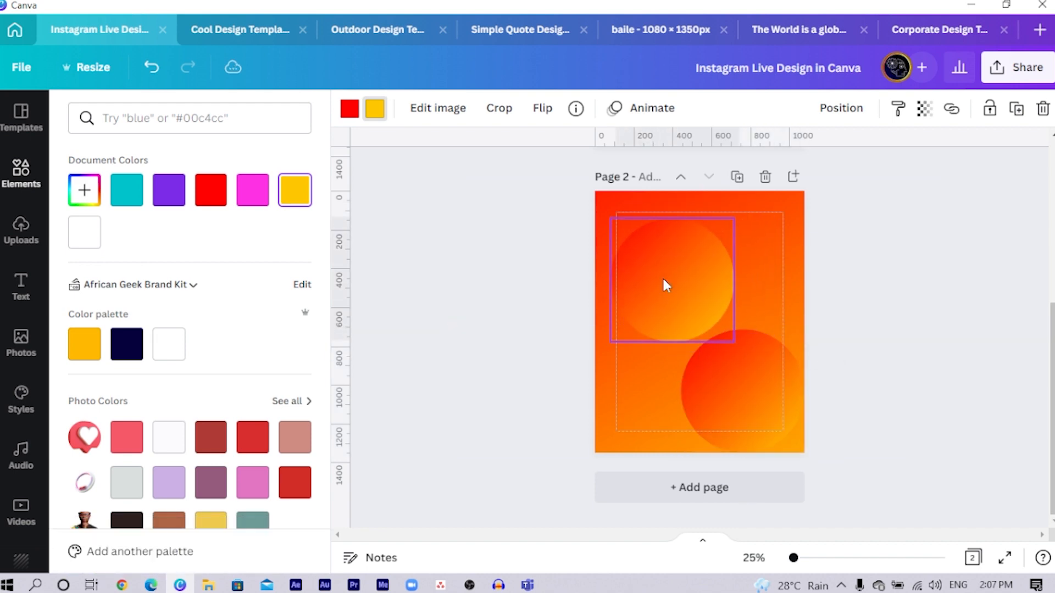
{"action": "left_click_drag", "start_coordinate": [735, 218], "coordinate": [674, 278]}
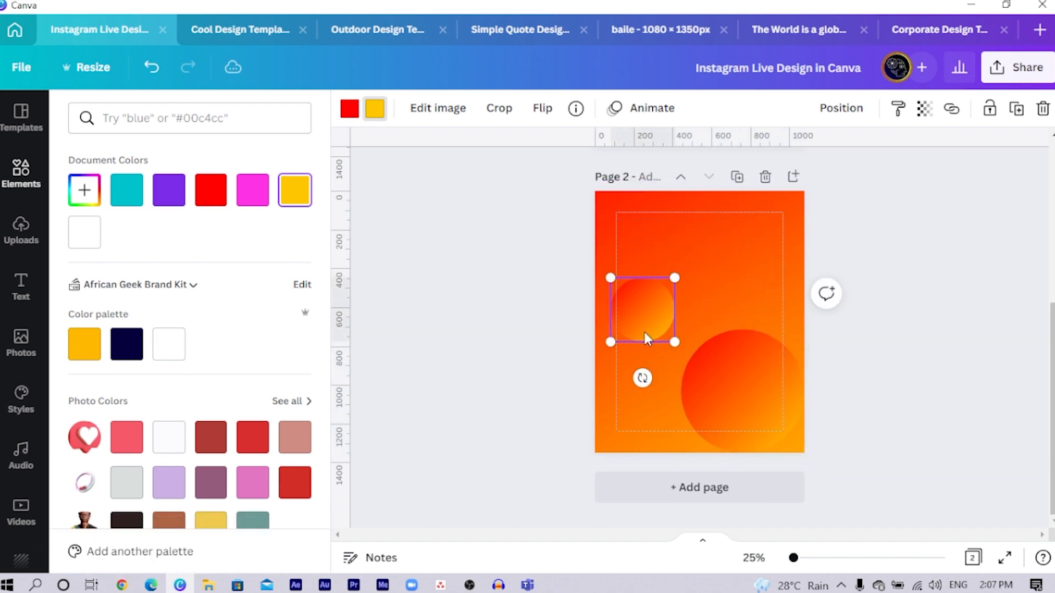
{"action": "left_click_drag", "start_coordinate": [640, 314], "coordinate": [610, 214]}
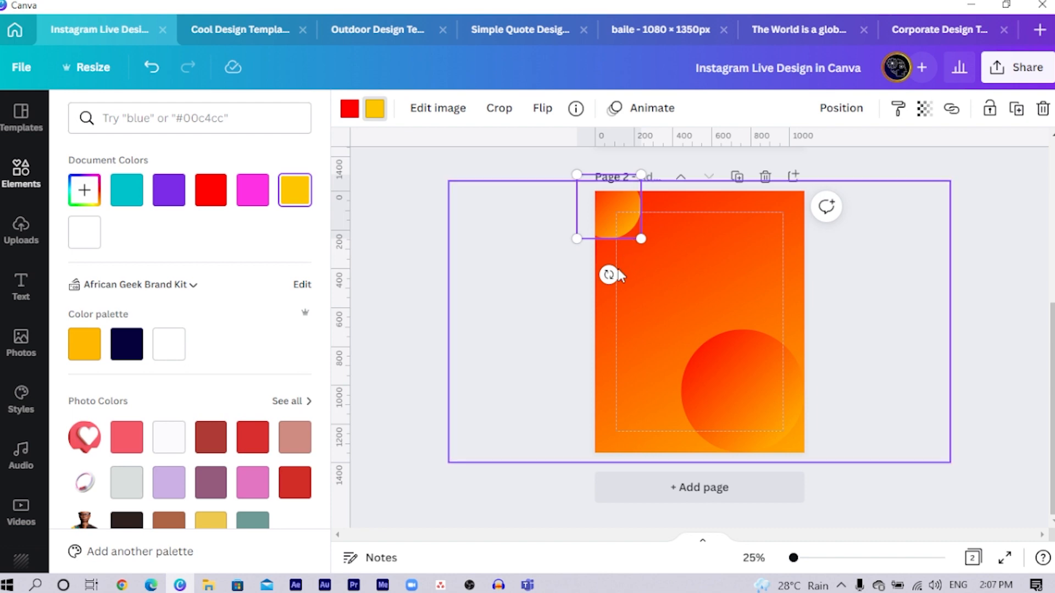
{"action": "left_click_drag", "start_coordinate": [610, 275], "coordinate": [581, 74]}
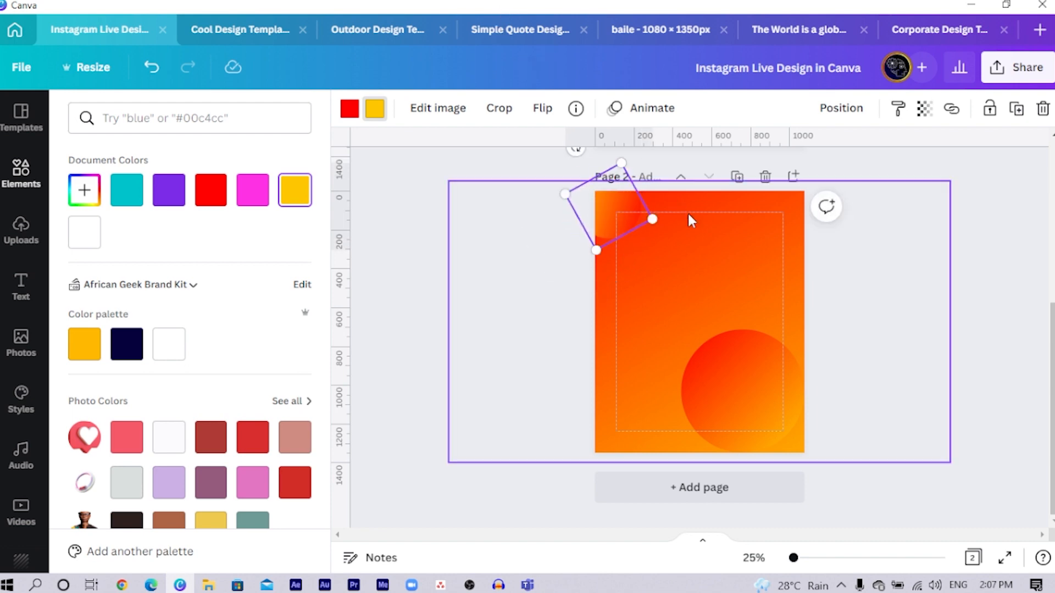
- Place a copy of the rotated corner circle at the page's upper-right edge and enlarge it slightly
{"action": "left_click_drag", "start_coordinate": [604, 214], "coordinate": [750, 248]}
{"action": "left_click_drag", "start_coordinate": [773, 207], "coordinate": [781, 172]}
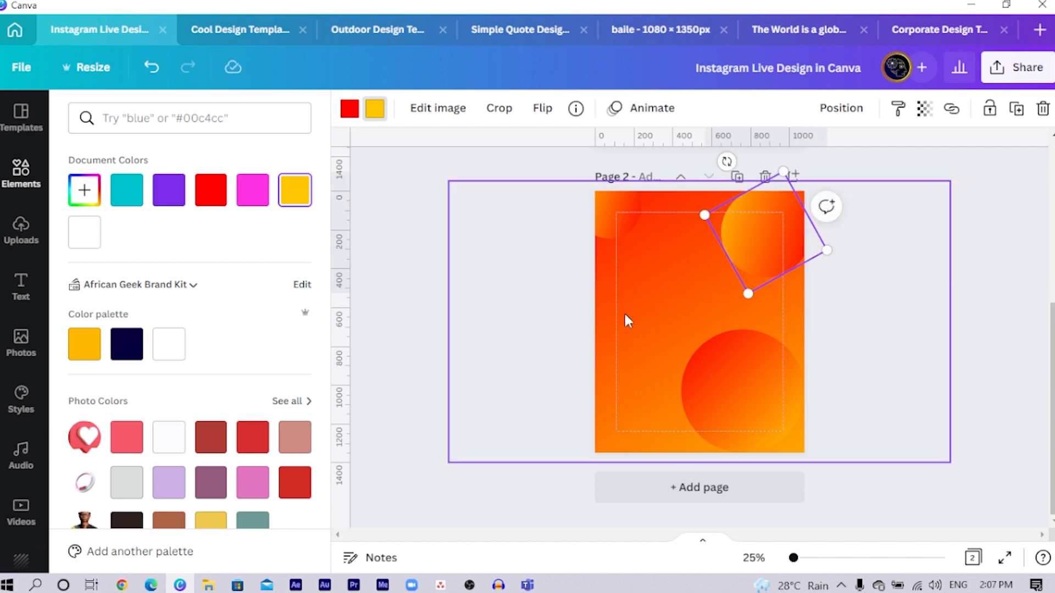
{"action": "left_click", "coordinate": [478, 381]}
- Duplicate the large lower-right circle and shrink the copy to a small circle on the page's lower-left edge
{"action": "left_click", "coordinate": [715, 402]}
{"action": "key", "text": "ctrl+d"}
{"action": "left_click_drag", "start_coordinate": [756, 417], "coordinate": [613, 363]}
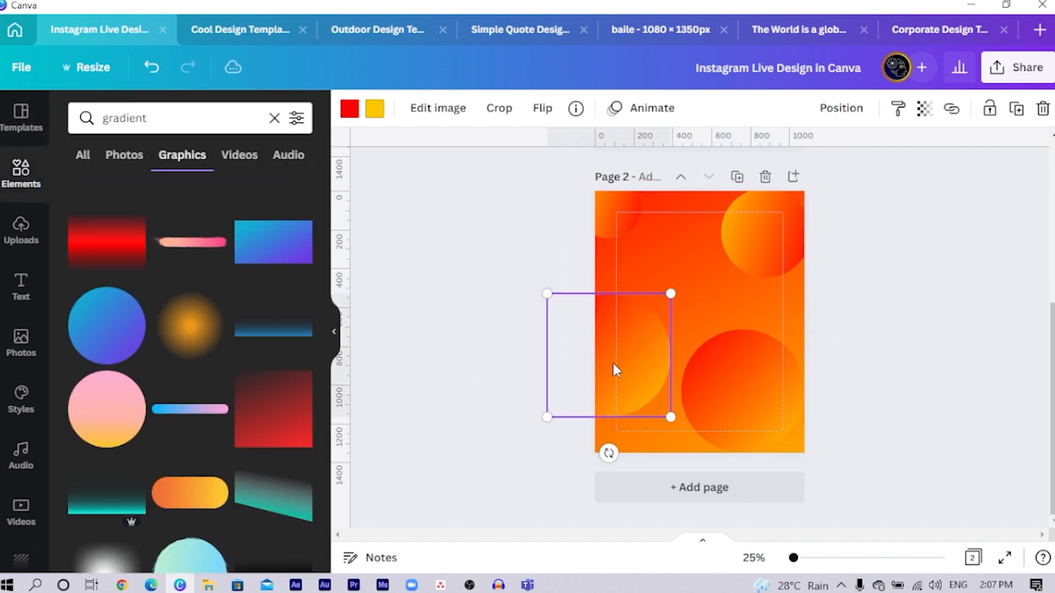
{"action": "left_click_drag", "start_coordinate": [546, 293], "coordinate": [605, 396]}
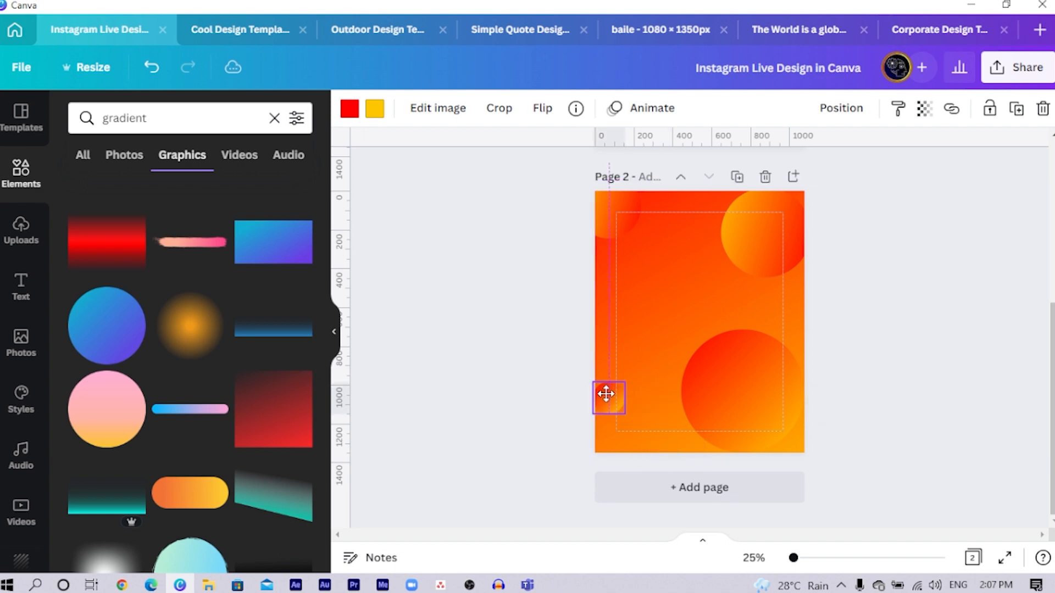
{"action": "left_click", "coordinate": [510, 337]}
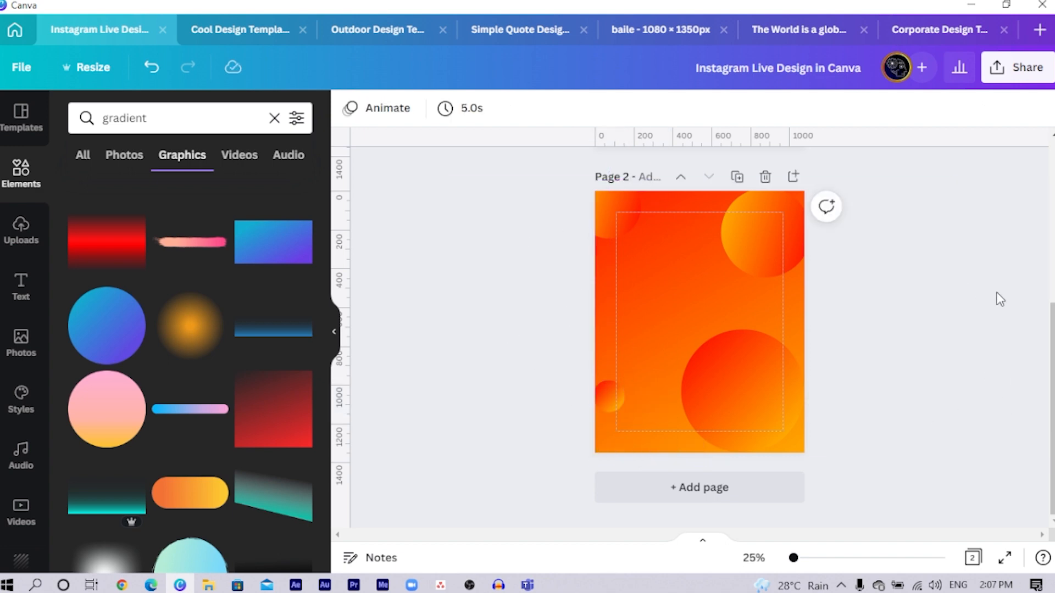
- Search the elements library for "3d heart"
{"action": "scroll", "coordinate": [1042, 318], "scroll_direction": "up", "scroll_amount": 5}
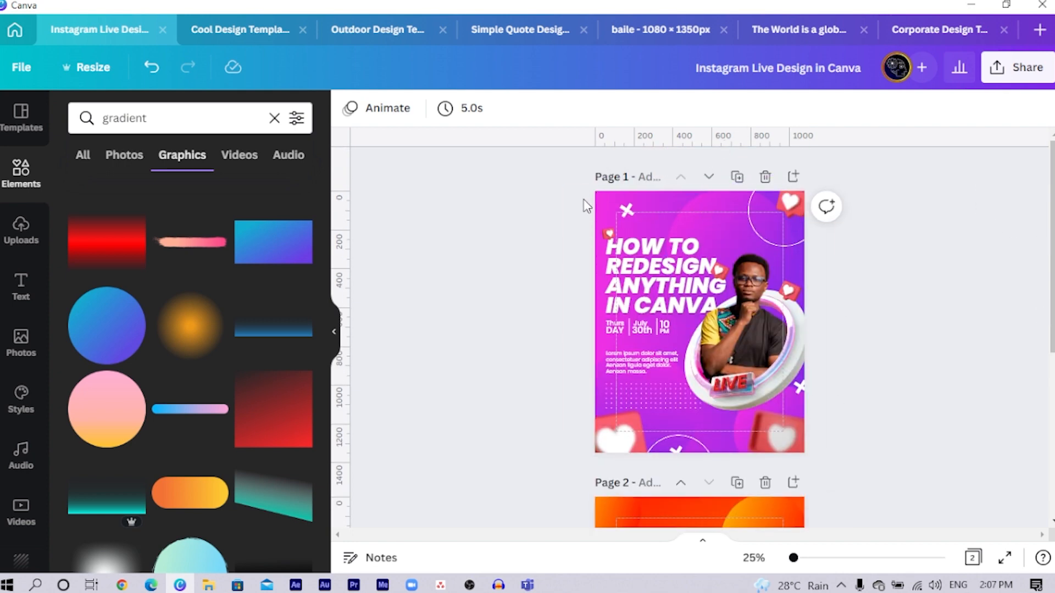
{"action": "scroll", "coordinate": [502, 361], "scroll_direction": "down", "scroll_amount": 5}
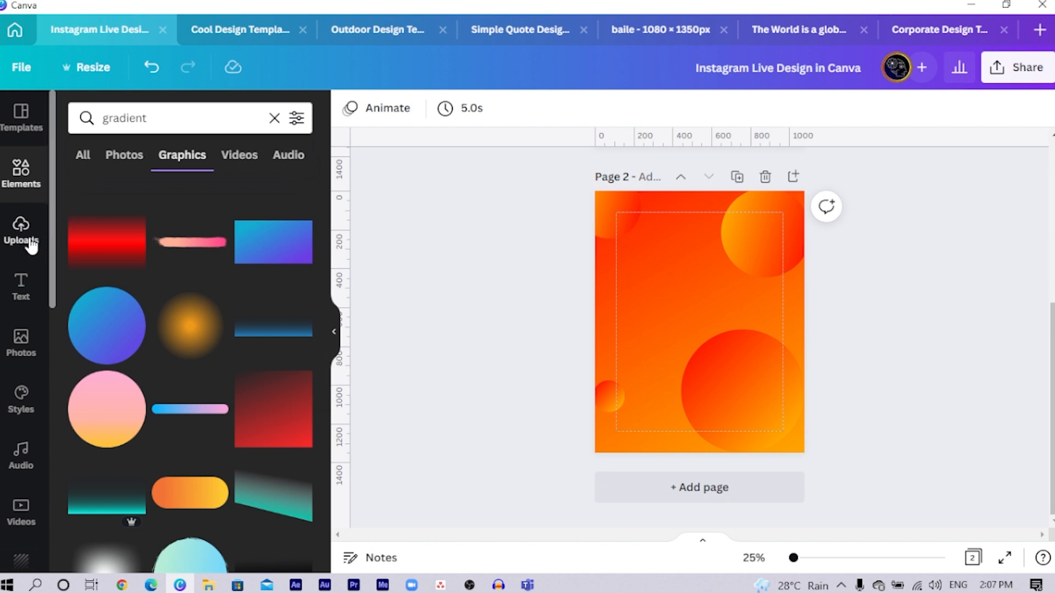
{"action": "left_click", "coordinate": [26, 189]}
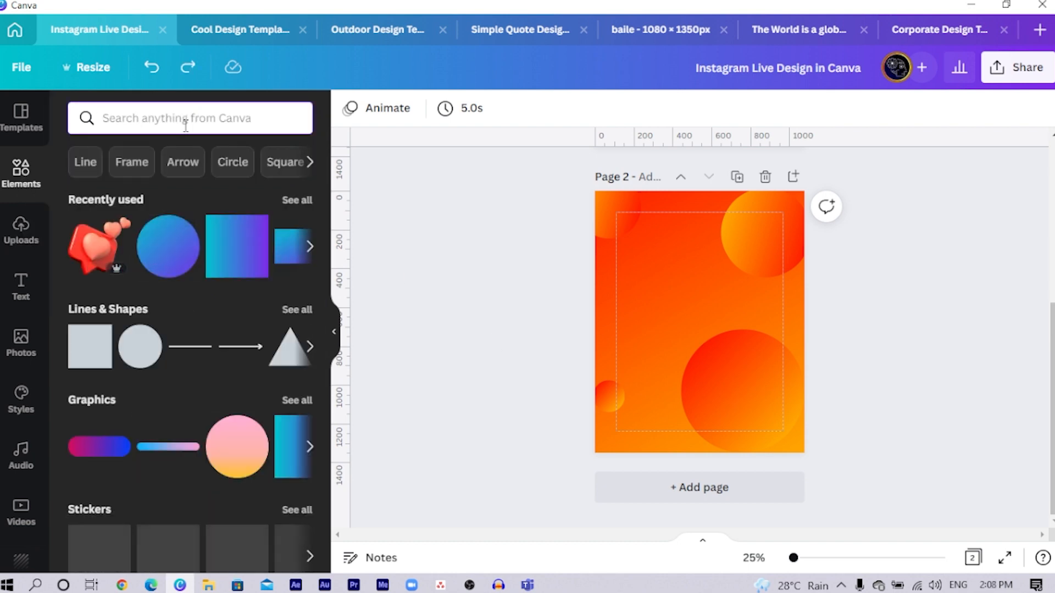
{"action": "type", "text": "3d heard"}
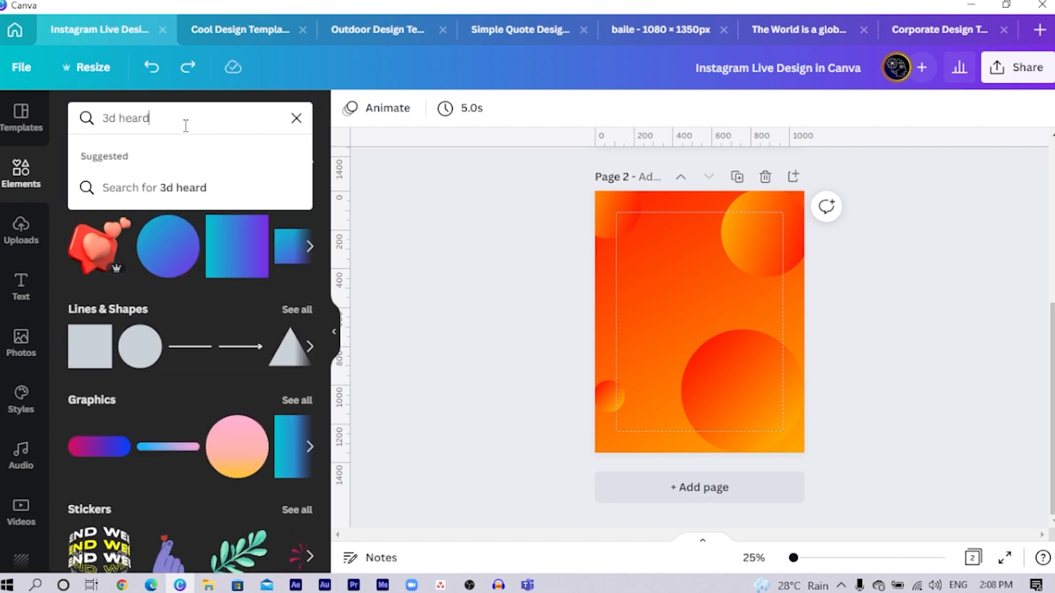
{"action": "key", "text": "BackSpace"}
{"action": "type", "text": "t"}
{"action": "key", "text": "Return"}
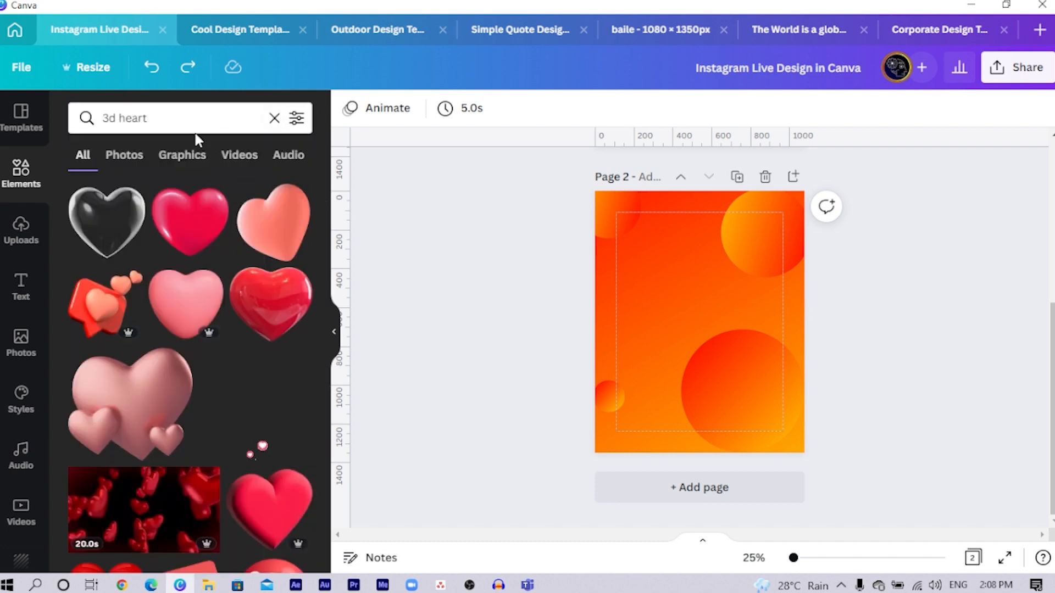
- Insert the white heart on a red speech bubble, scaled down, with one copy each in the page's lower-left and upper-right corners
{"action": "scroll", "coordinate": [242, 363], "scroll_direction": "down", "scroll_amount": 5}
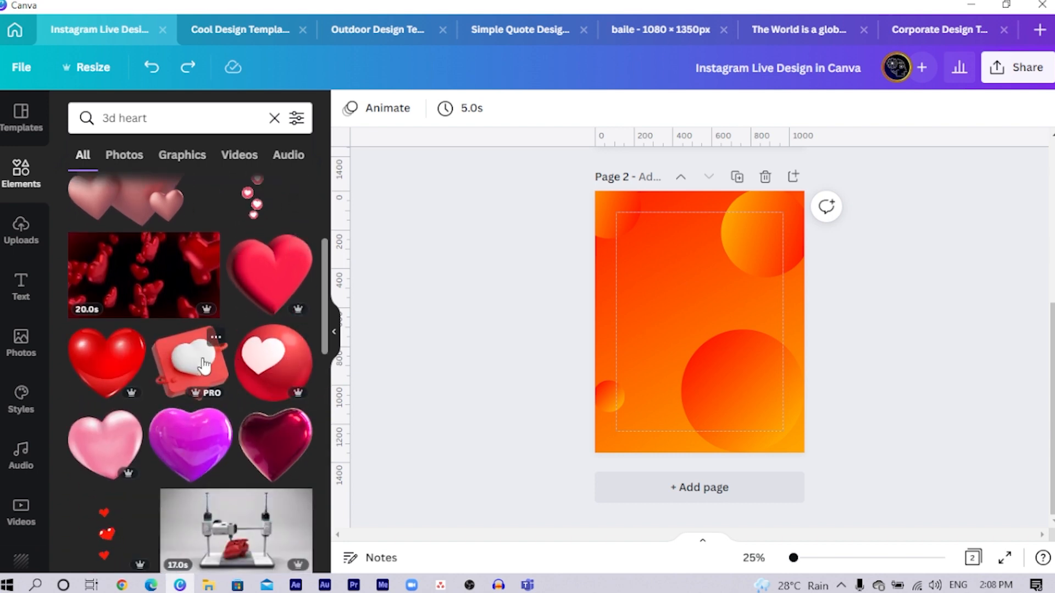
{"action": "left_click", "coordinate": [192, 365]}
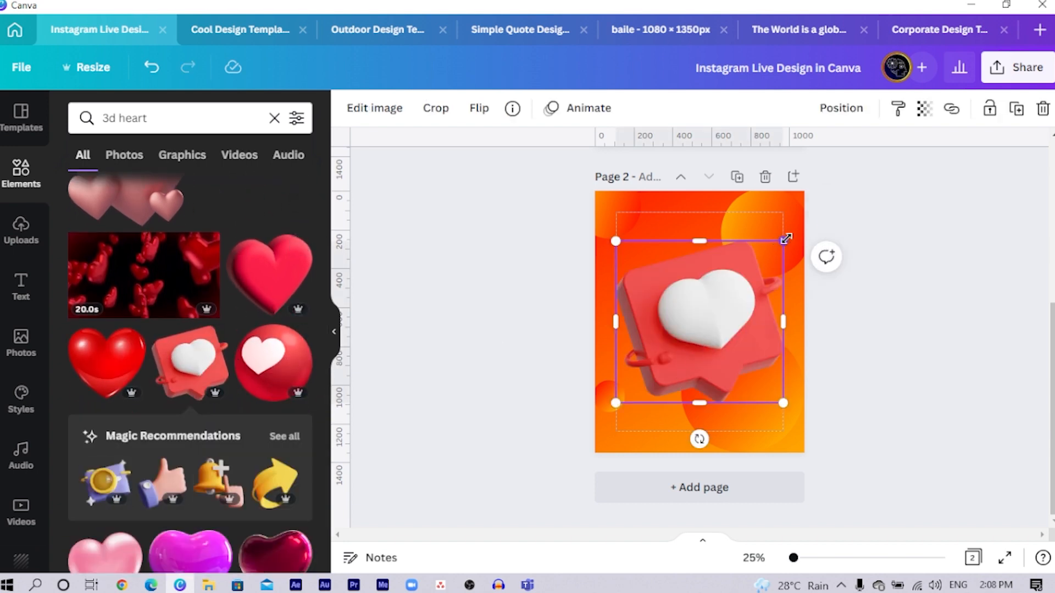
{"action": "left_click_drag", "start_coordinate": [786, 239], "coordinate": [691, 330]}
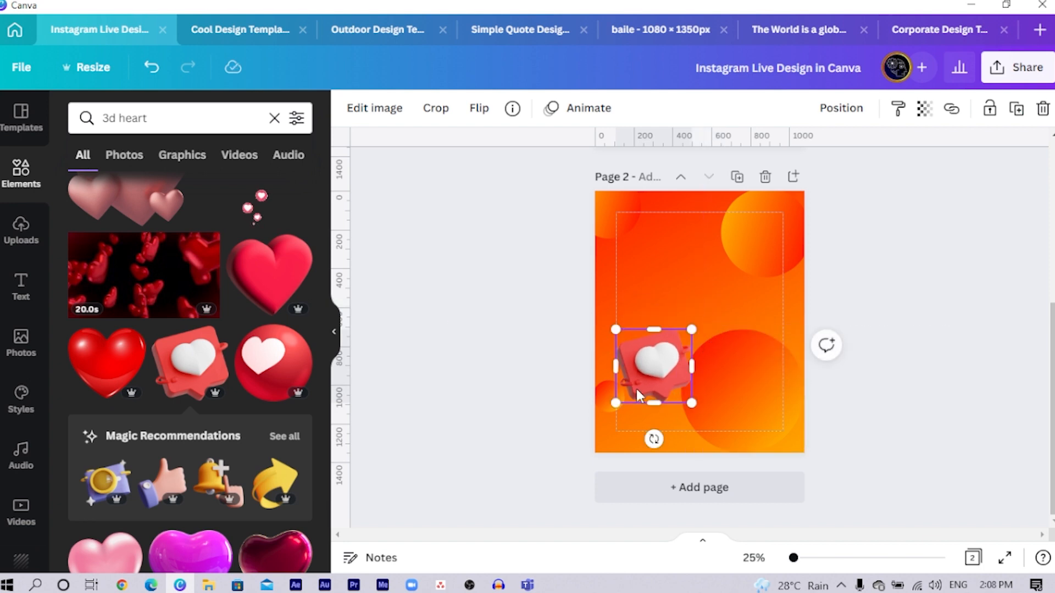
{"action": "left_click_drag", "start_coordinate": [639, 395], "coordinate": [793, 212]}
{"action": "key", "text": "ctrl+d"}
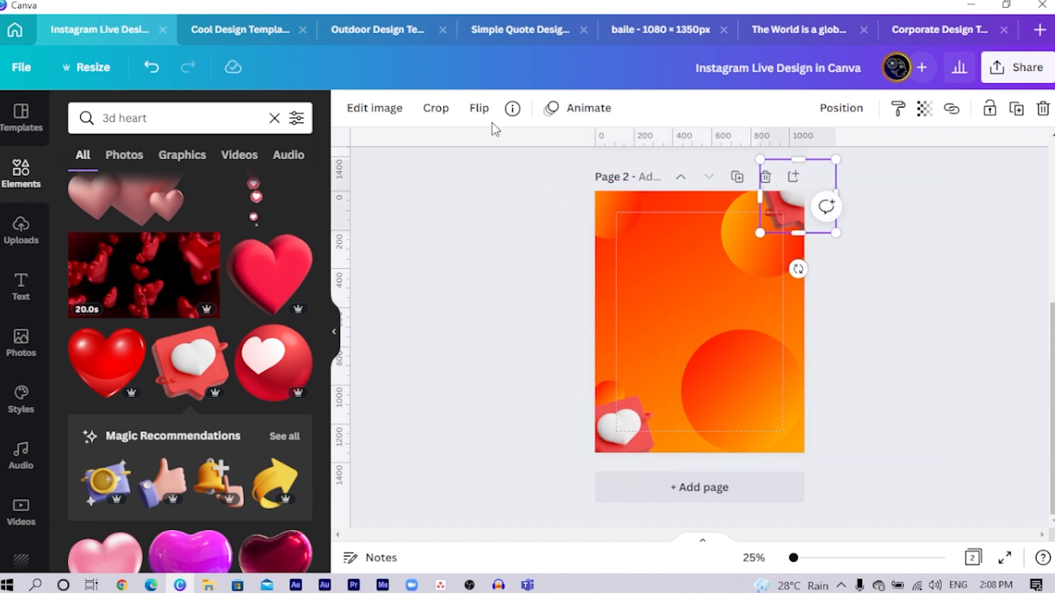
- Flip the upper-right heart graphic horizontally and shrink it to fit inside the page corner
{"action": "left_click", "coordinate": [479, 107]}
{"action": "left_click", "coordinate": [518, 157]}
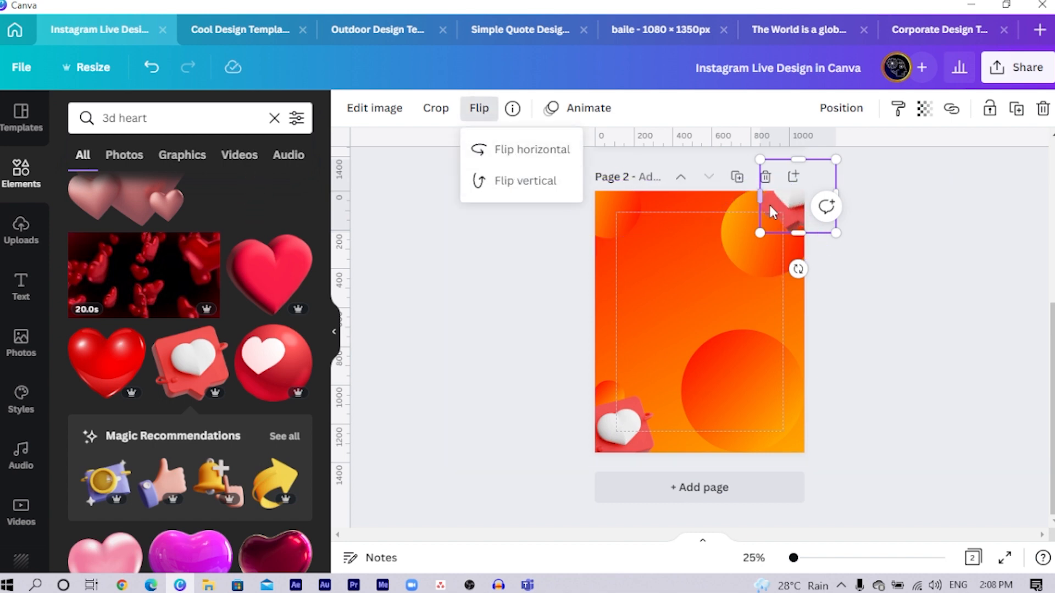
{"action": "mouse_move", "coordinate": [772, 211]}
{"action": "left_mouse_down"}
{"action": "mouse_move", "coordinate": [754, 232]}
{"action": "mouse_move", "coordinate": [784, 214]}
{"action": "left_mouse_up"}
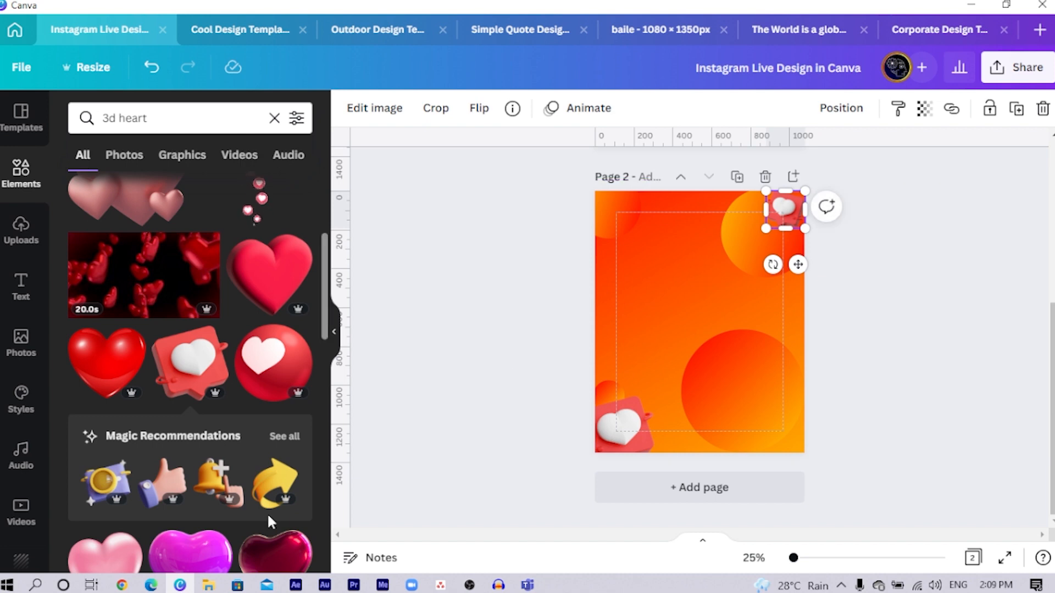
- Copy the white outline circle from page 1's upper-right corner to the same corner of page 2
{"action": "scroll", "coordinate": [791, 207], "scroll_direction": "up", "scroll_amount": 5}
{"action": "left_click", "coordinate": [790, 207]}
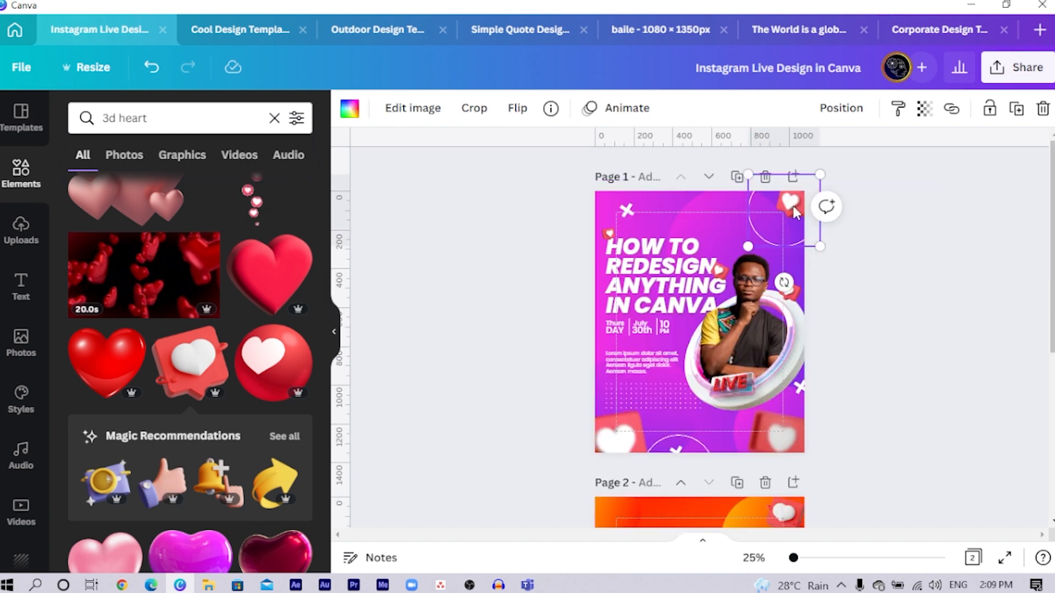
{"action": "scroll", "coordinate": [793, 206], "scroll_direction": "down", "scroll_amount": 5}
{"action": "left_click", "coordinate": [638, 397]}
{"action": "key", "text": "ctrl+v"}
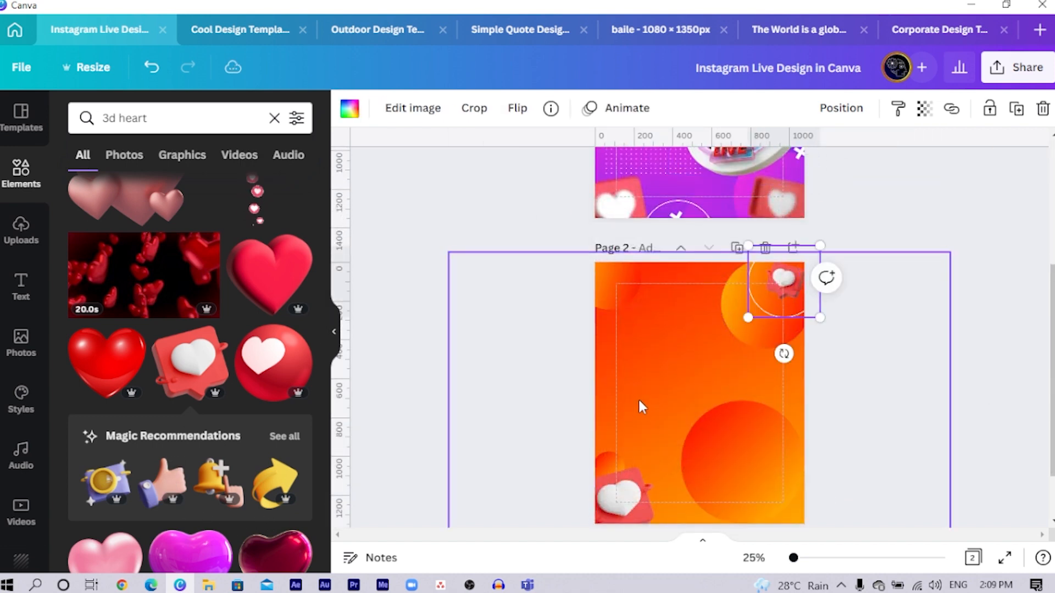
{"action": "left_click_drag", "start_coordinate": [789, 280], "coordinate": [681, 357]}
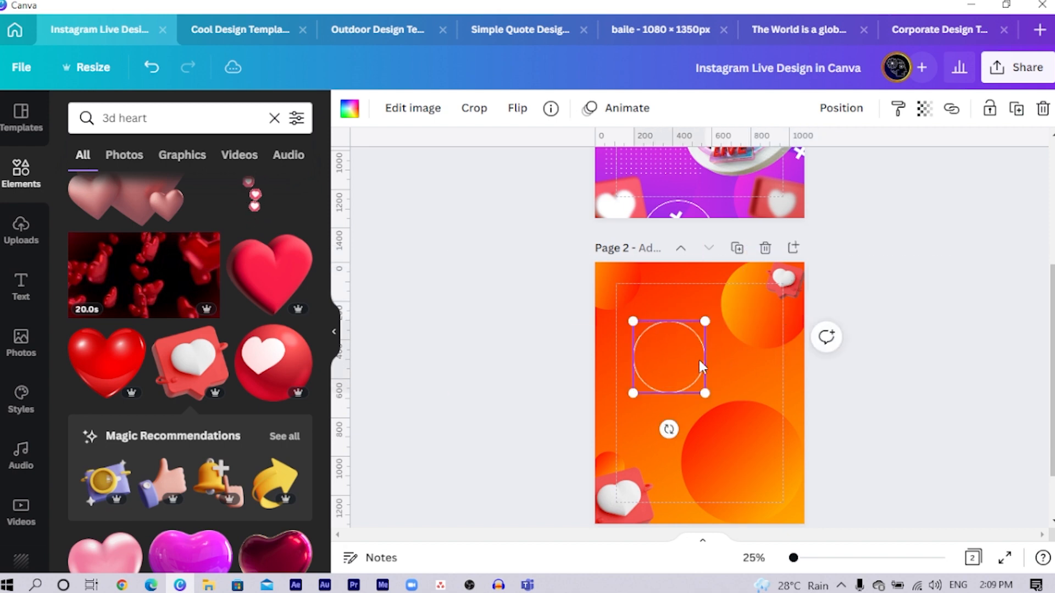
{"action": "key", "text": "ctrl+z"}
- Copy the small heart like icon from page 1's upper-right corner onto page 2
{"action": "scroll", "coordinate": [729, 288], "scroll_direction": "up", "scroll_amount": 5}
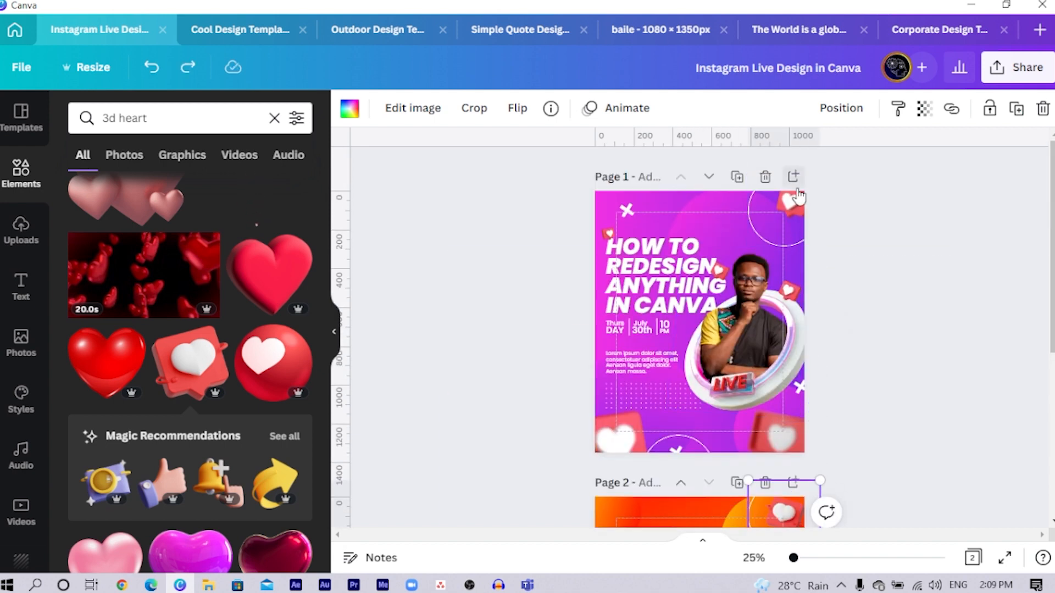
{"action": "left_click", "coordinate": [794, 208]}
{"action": "left_click", "coordinate": [796, 208]}
{"action": "scroll", "coordinate": [776, 209], "scroll_direction": "down", "scroll_amount": 4}
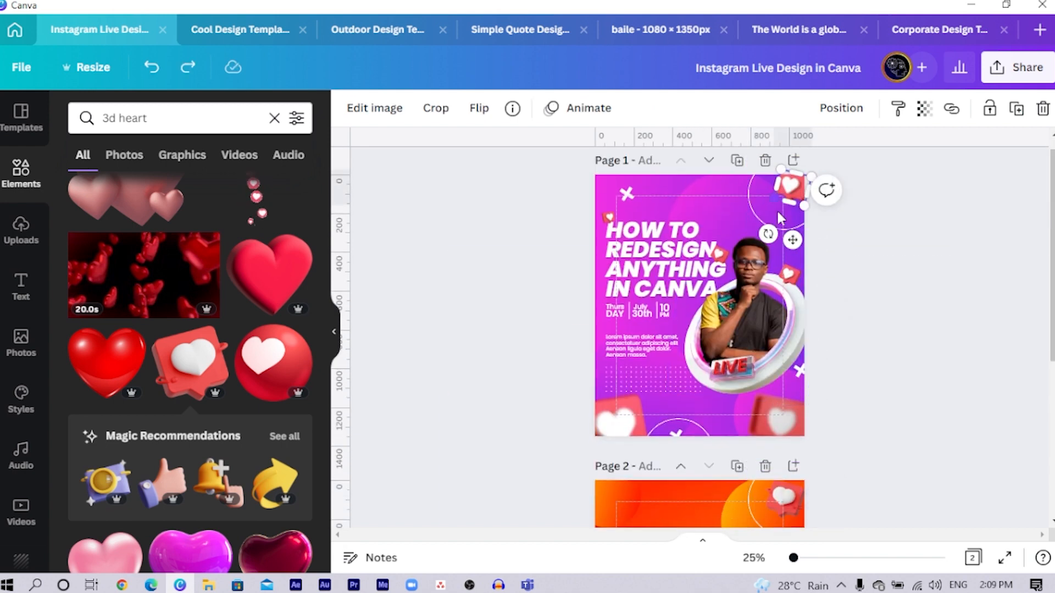
{"action": "left_click", "coordinate": [641, 346]}
{"action": "key", "text": "ctrl+v"}
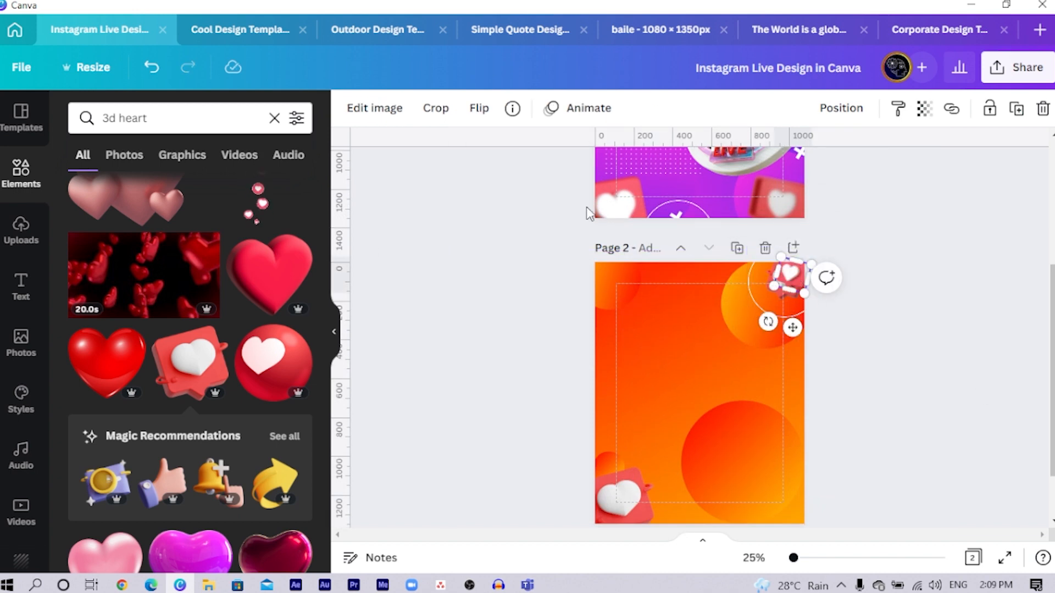
- Look up the pasted heart icon's title and search the elements library for "like 3d icon"
{"action": "left_click", "coordinate": [513, 110]}
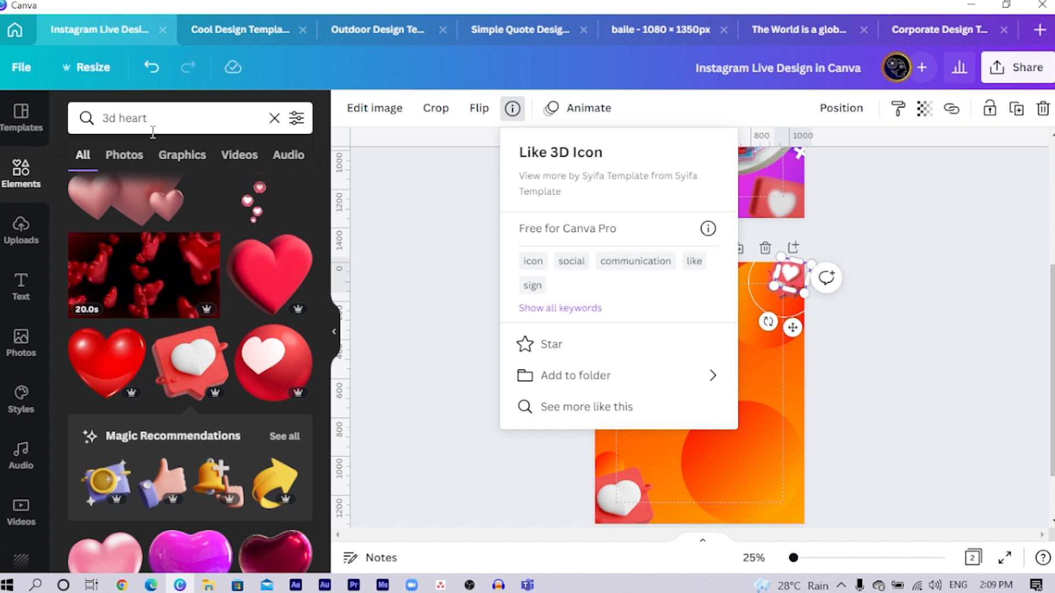
{"action": "left_click", "coordinate": [186, 123]}
{"action": "key", "text": "BackSpace"}
{"action": "type", "text": "like"}
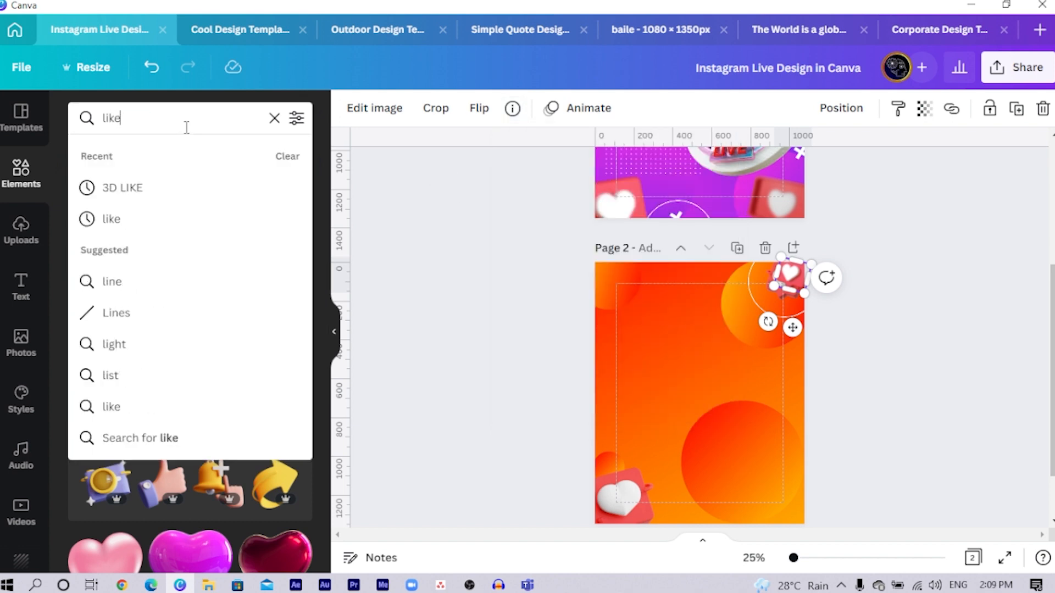
{"action": "type", "text": " 3d icon"}
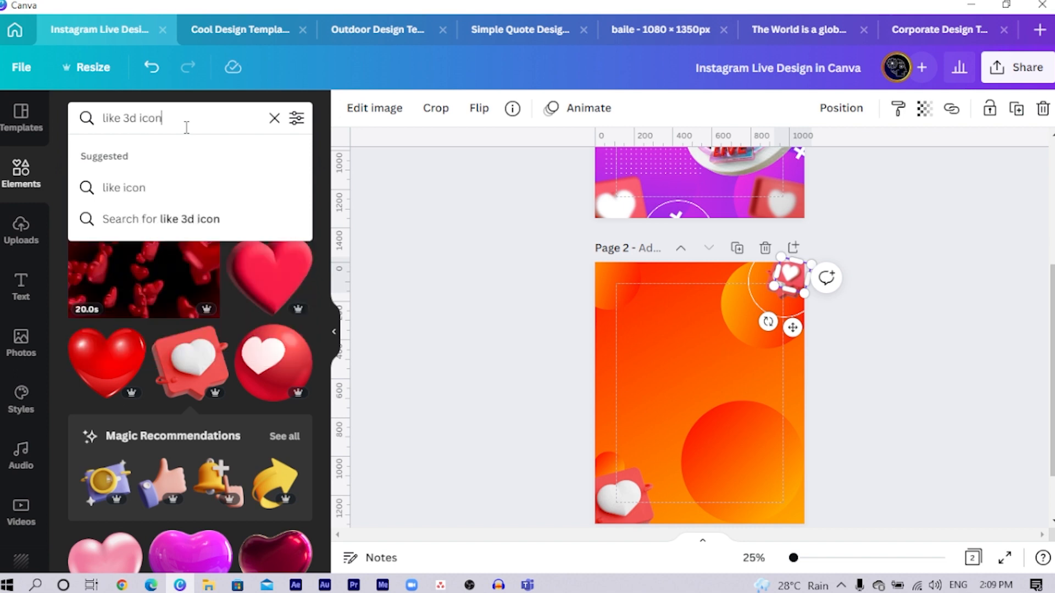
{"action": "key", "text": "Return"}
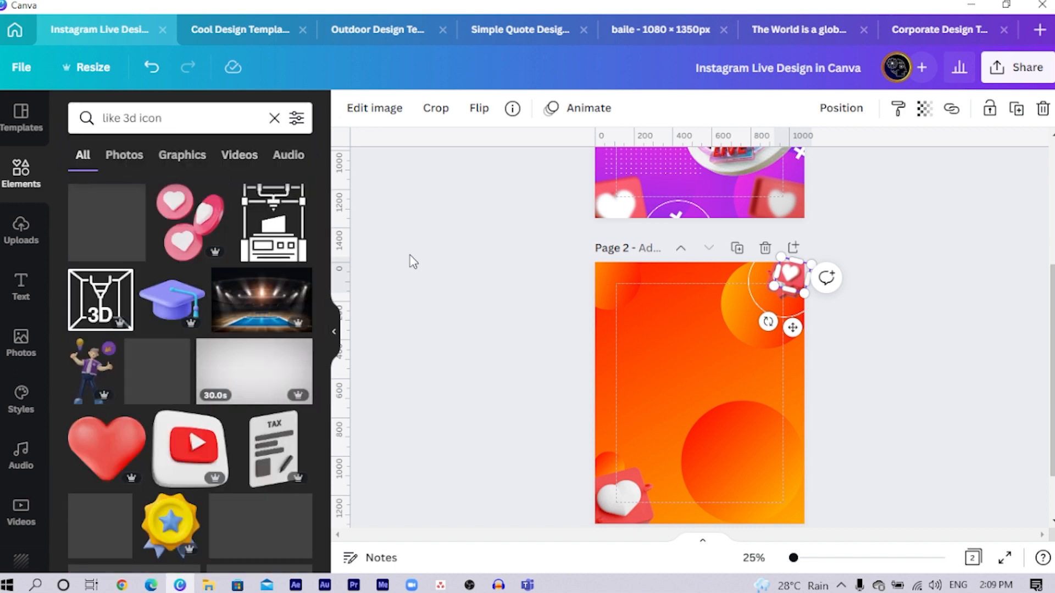
{"action": "scroll", "coordinate": [172, 235], "scroll_direction": "down", "scroll_amount": 10}
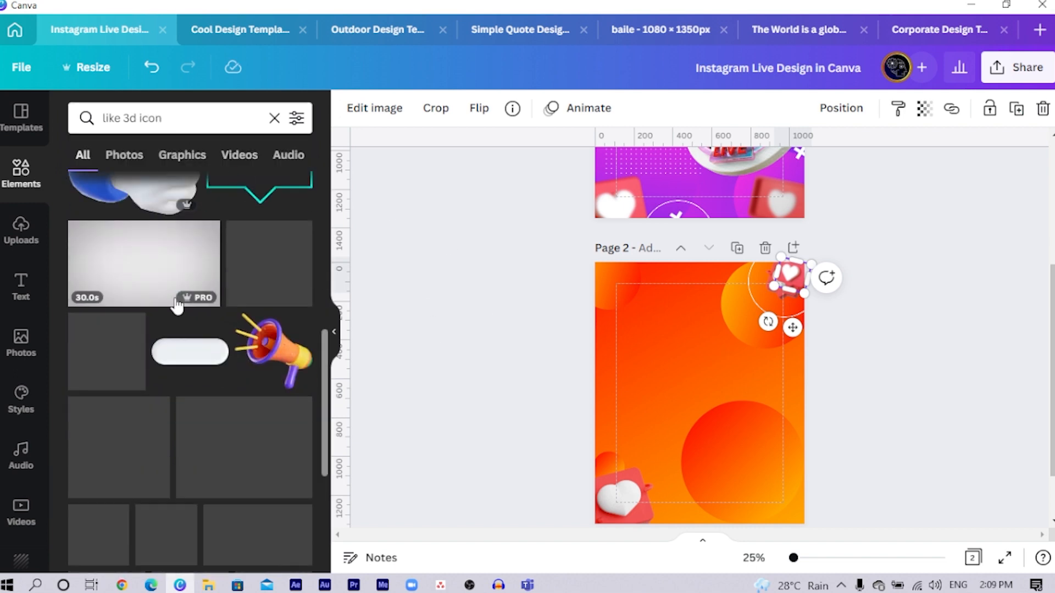
{"action": "scroll", "coordinate": [280, 329], "scroll_direction": "down", "scroll_amount": 4}
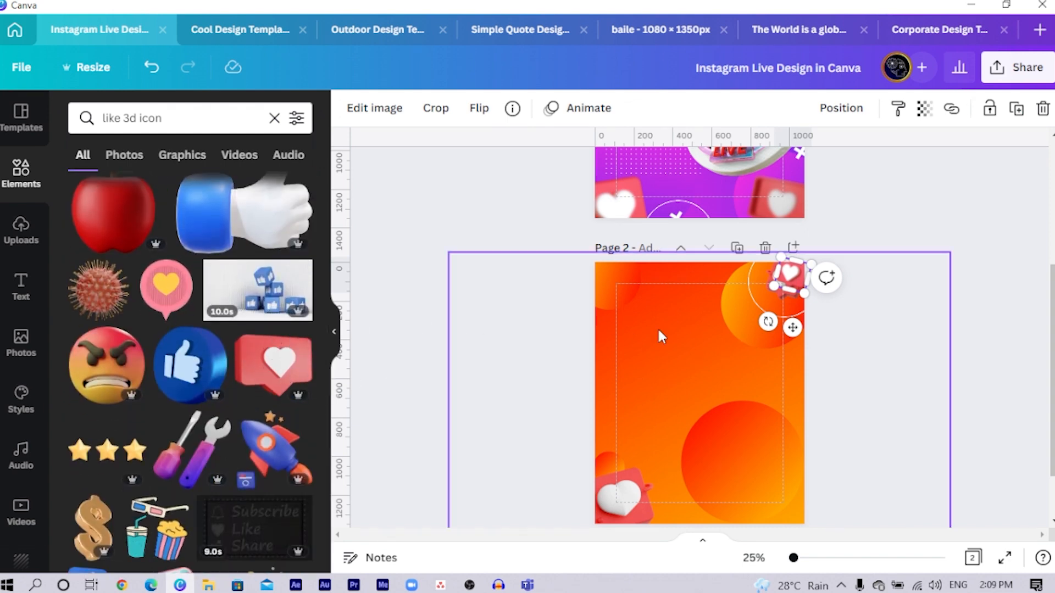
- Remove the pasted like icon from page 2's upper-right corner, keeping the heart graphic and outline circle
{"action": "left_click", "coordinate": [586, 302]}
{"action": "left_click", "coordinate": [801, 275]}
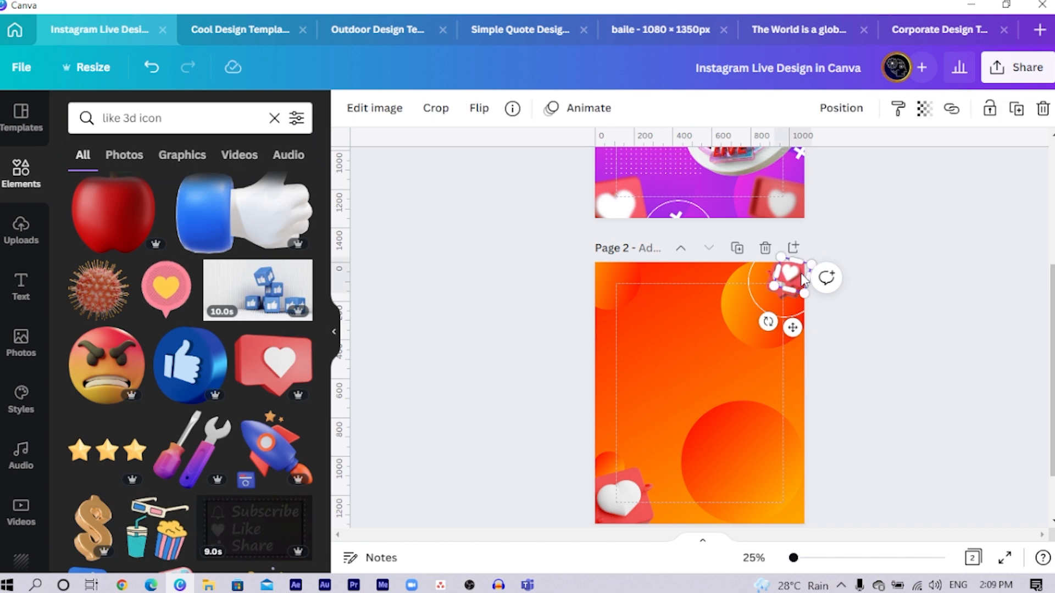
{"action": "key", "text": "Delete"}
{"action": "left_click", "coordinate": [786, 283]}
{"action": "left_click", "coordinate": [785, 283]}
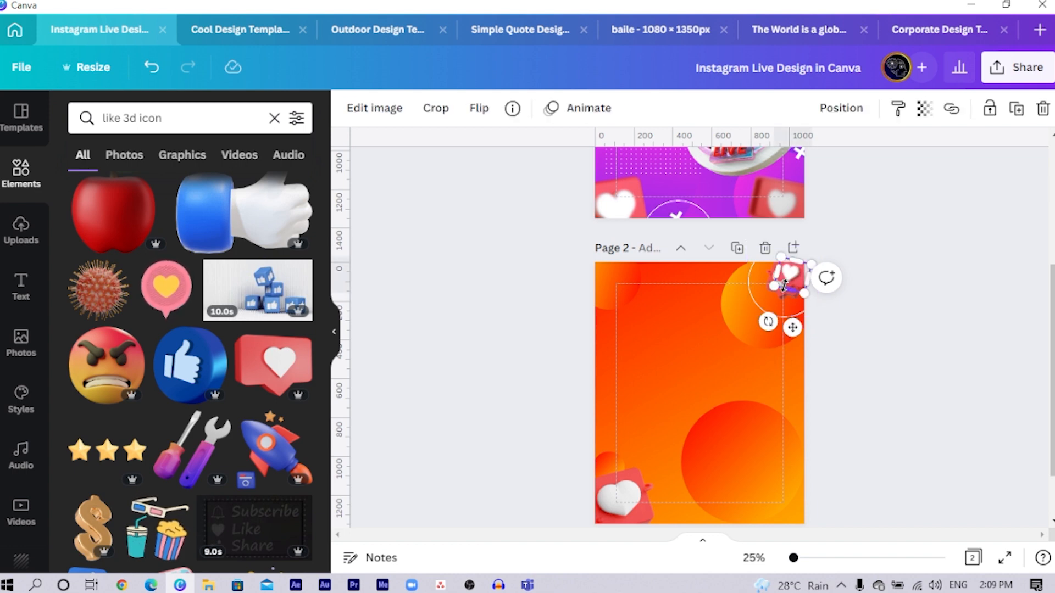
{"action": "key", "text": "ctrl+z"}
{"action": "left_click", "coordinate": [785, 283]}
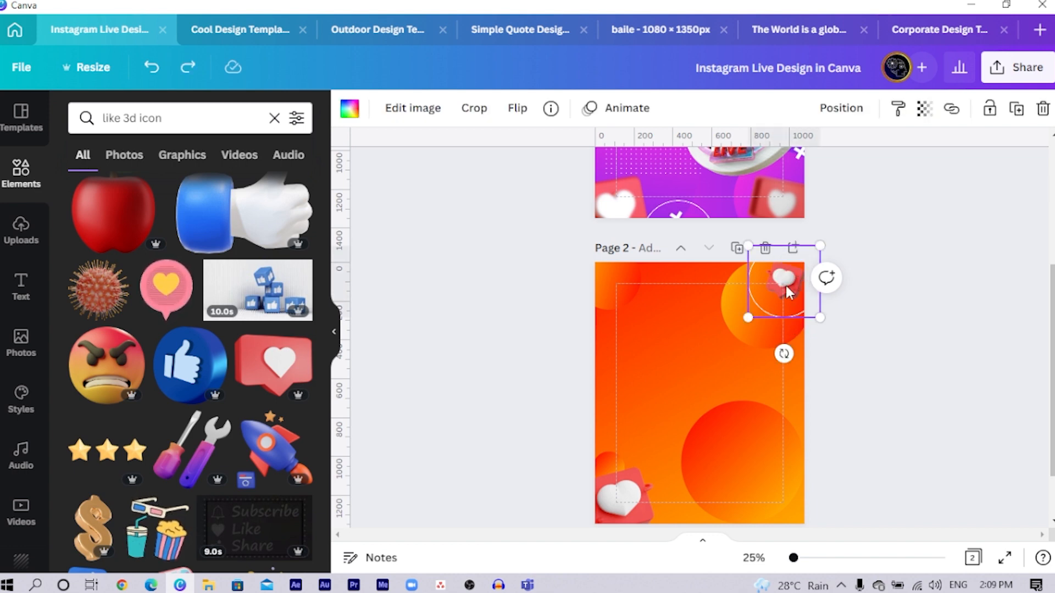
{"action": "left_click", "coordinate": [618, 515]}
{"action": "key", "text": "Delete"}
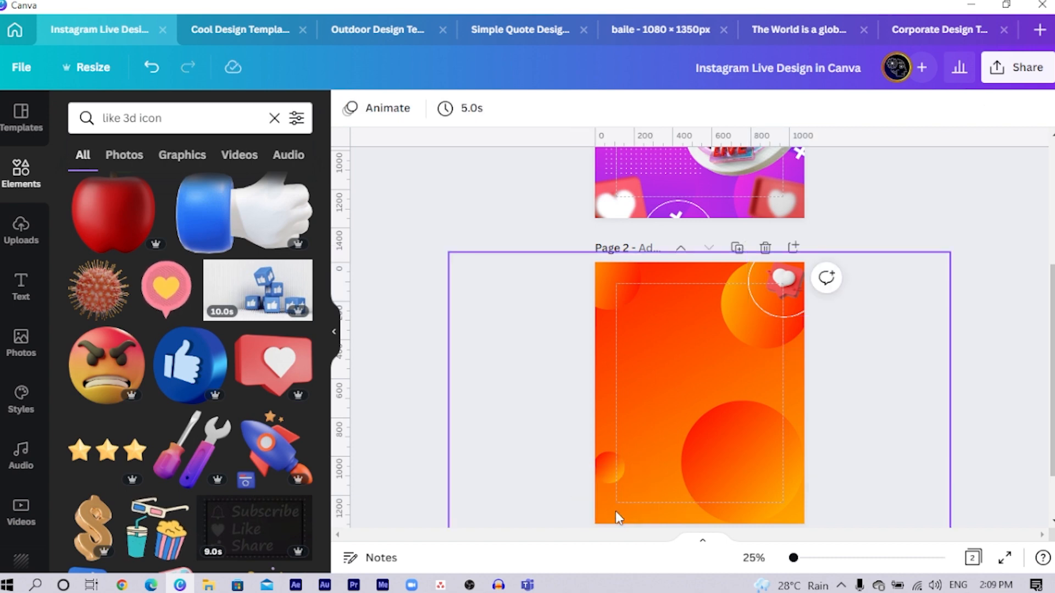
{"action": "key", "text": "ctrl+z"}
- Duplicate the lower-left heart graphic into page 2's lower-right corner, flip the copy horizontally and enlarge it slightly
{"action": "left_click", "coordinate": [615, 511]}
{"action": "left_click_drag", "start_coordinate": [615, 511], "coordinate": [778, 501]}
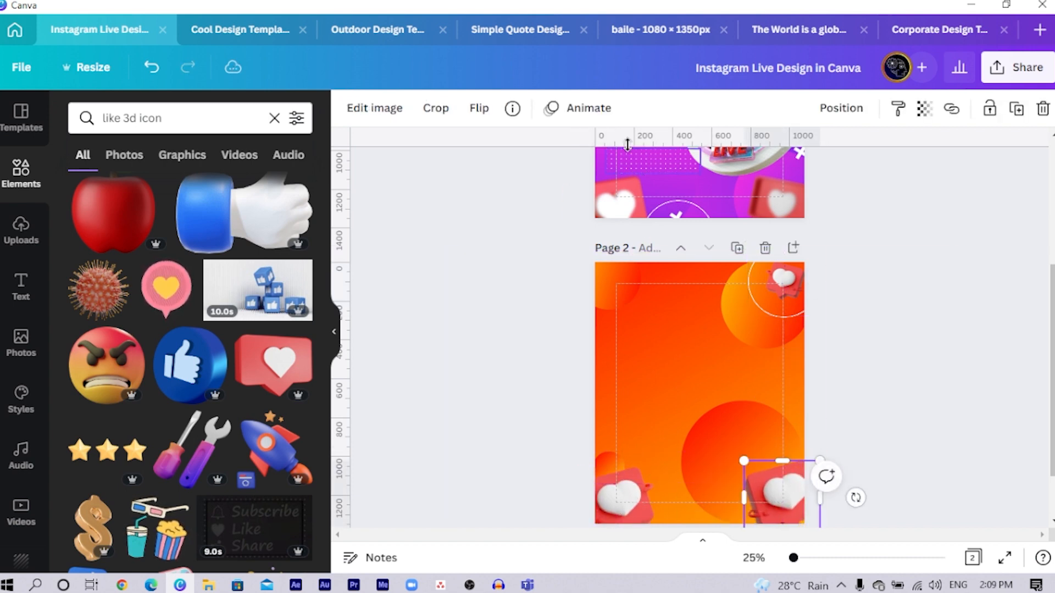
{"action": "left_click", "coordinate": [480, 110]}
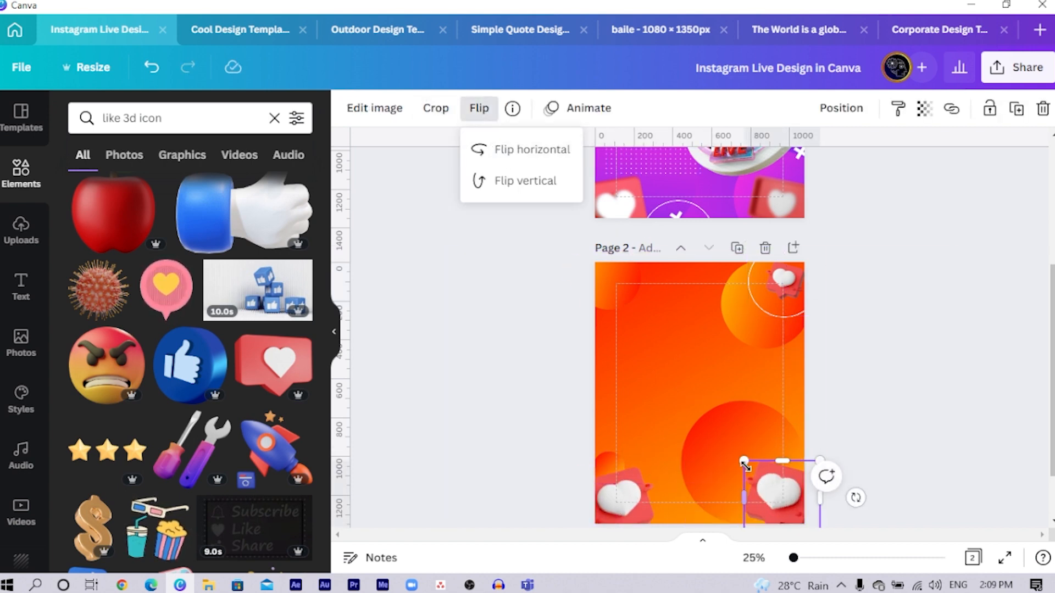
{"action": "mouse_move", "coordinate": [744, 463]}
{"action": "left_mouse_down"}
{"action": "mouse_move", "coordinate": [721, 446]}
{"action": "mouse_move", "coordinate": [727, 453]}
{"action": "left_mouse_up"}
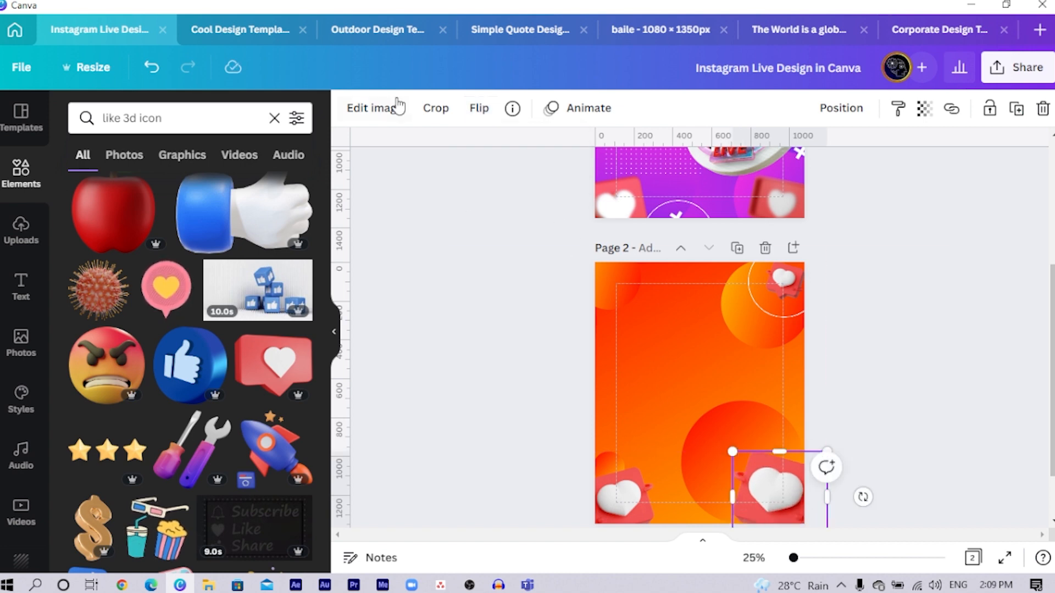
- Set the lower-right heart graphic's blur to 32 and shift it slightly lower in the corner
{"action": "left_click", "coordinate": [382, 112]}
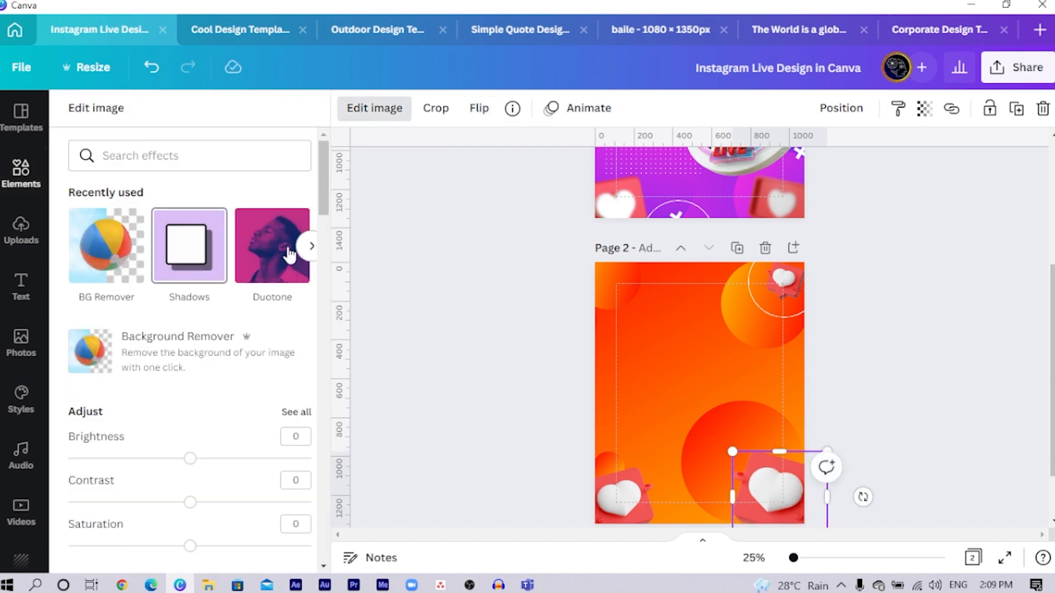
{"action": "left_click", "coordinate": [298, 413]}
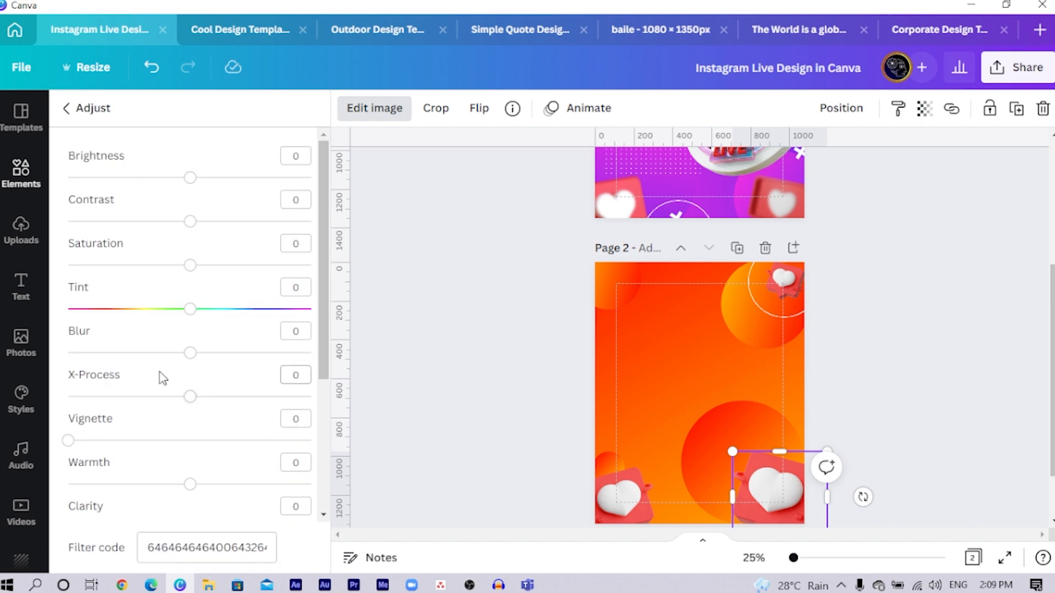
{"action": "left_click_drag", "start_coordinate": [190, 353], "coordinate": [229, 354]}
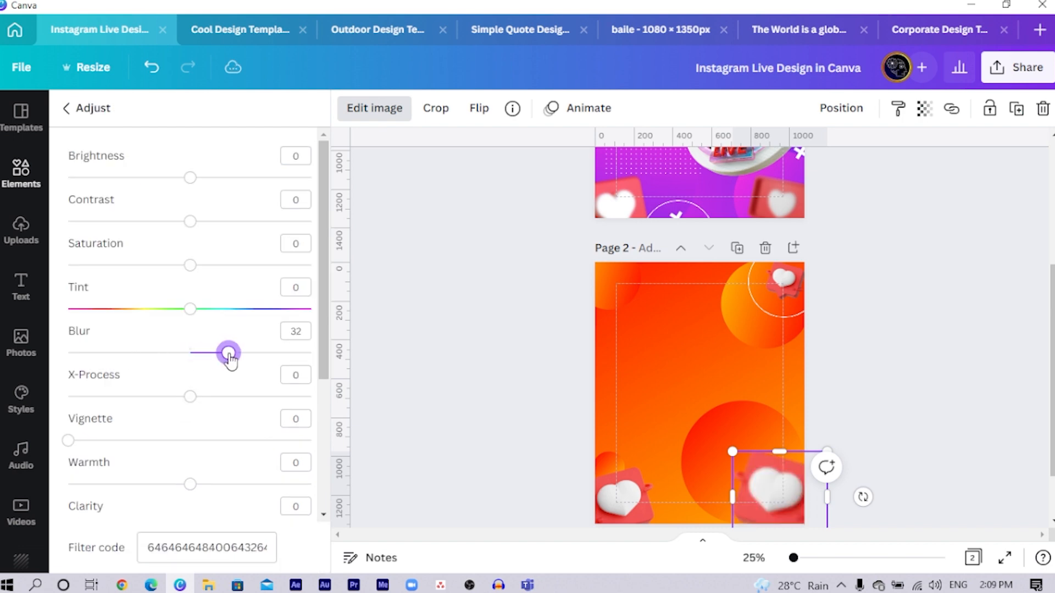
{"action": "left_click", "coordinate": [428, 330]}
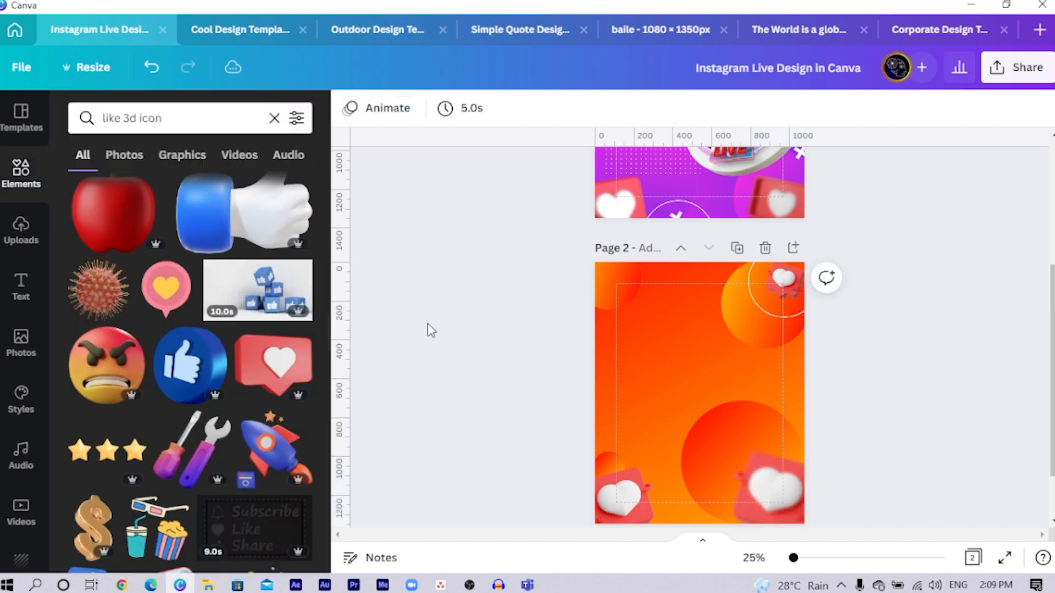
{"action": "left_click", "coordinate": [786, 475]}
- Duplicate the lower-left heart graphic and place a much smaller copy near page 2's upper-left corner
{"action": "left_click", "coordinate": [636, 497]}
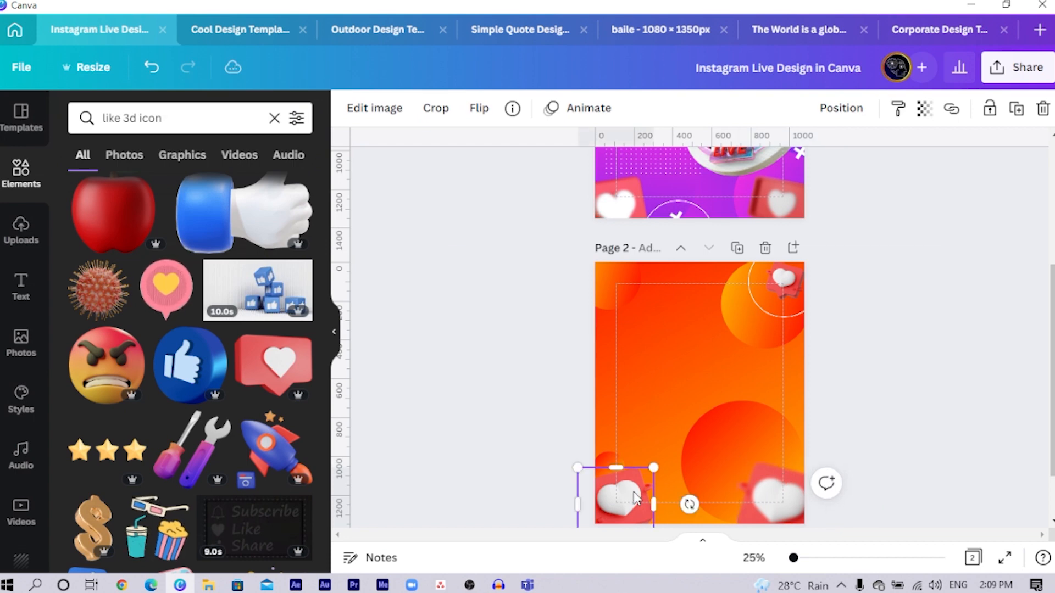
{"action": "left_click_drag", "start_coordinate": [635, 498], "coordinate": [613, 313]}
{"action": "left_click_drag", "start_coordinate": [631, 353], "coordinate": [599, 331]}
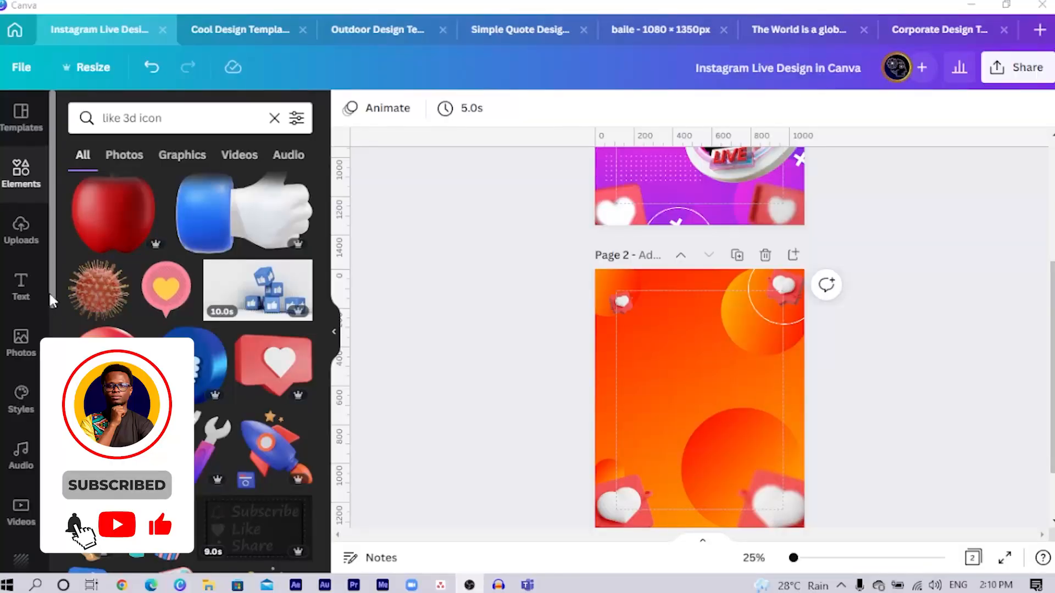
- Insert the uploaded 3D LIVE ring on page 2, enlarge it and position it on the page's right side
{"action": "left_click", "coordinate": [22, 242]}
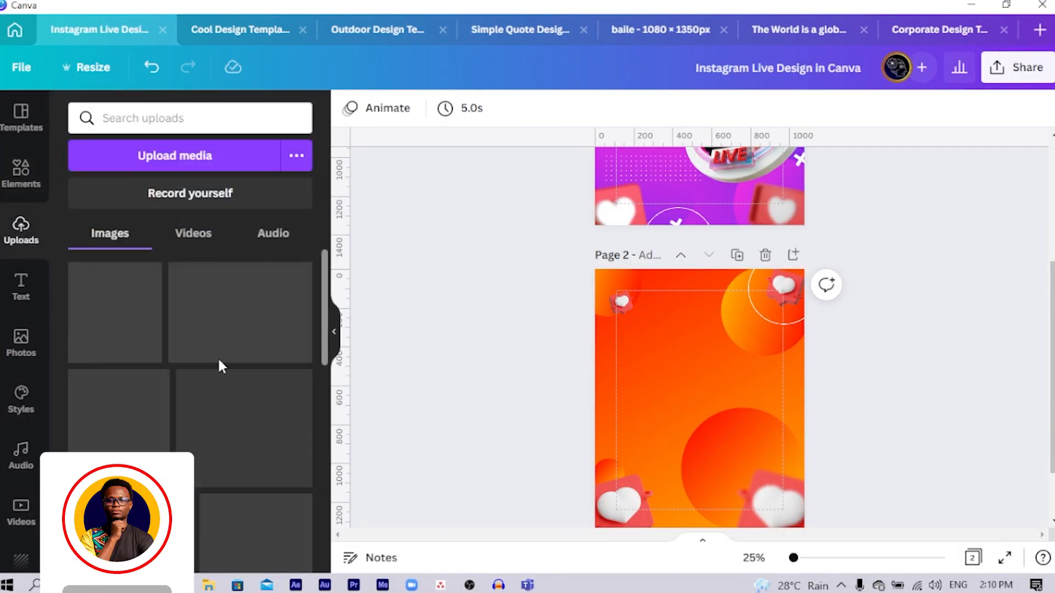
{"action": "left_click_drag", "start_coordinate": [159, 329], "coordinate": [720, 359]}
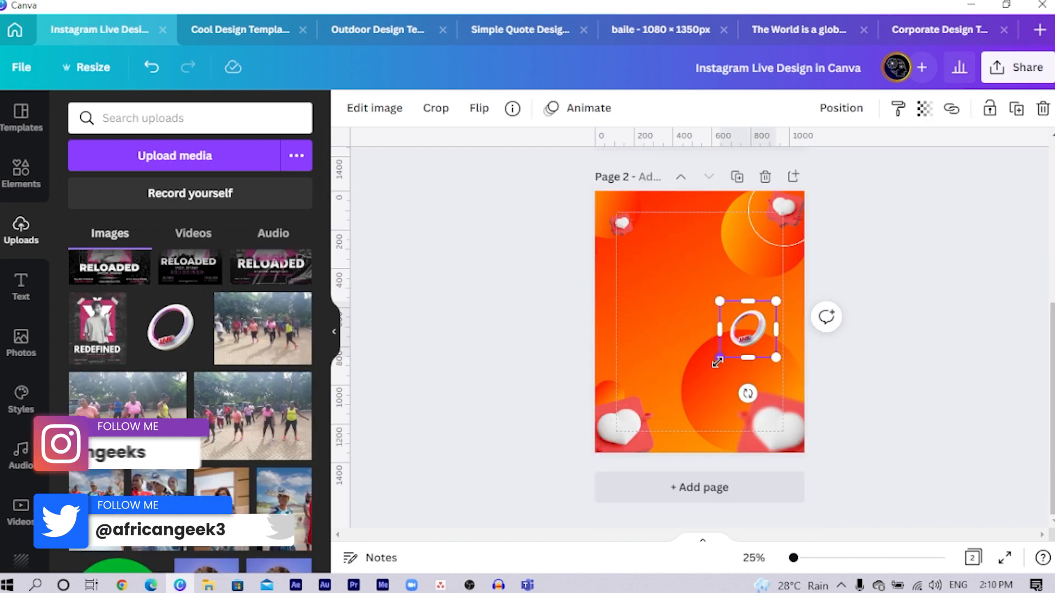
{"action": "key", "text": "ctrl+z"}
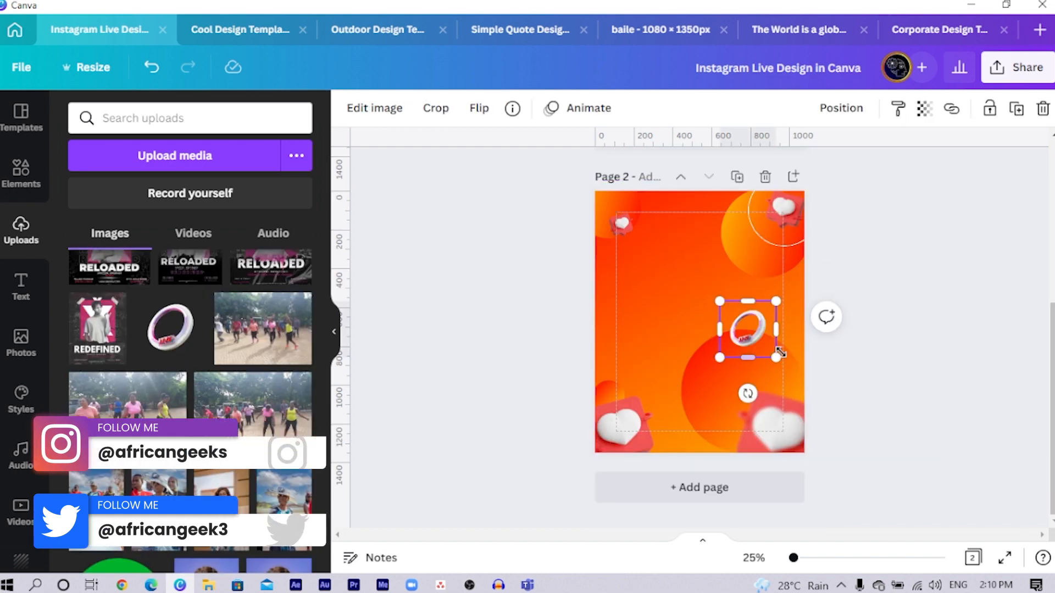
{"action": "left_click_drag", "start_coordinate": [723, 350], "coordinate": [592, 484]}
{"action": "left_click_drag", "start_coordinate": [725, 395], "coordinate": [793, 321]}
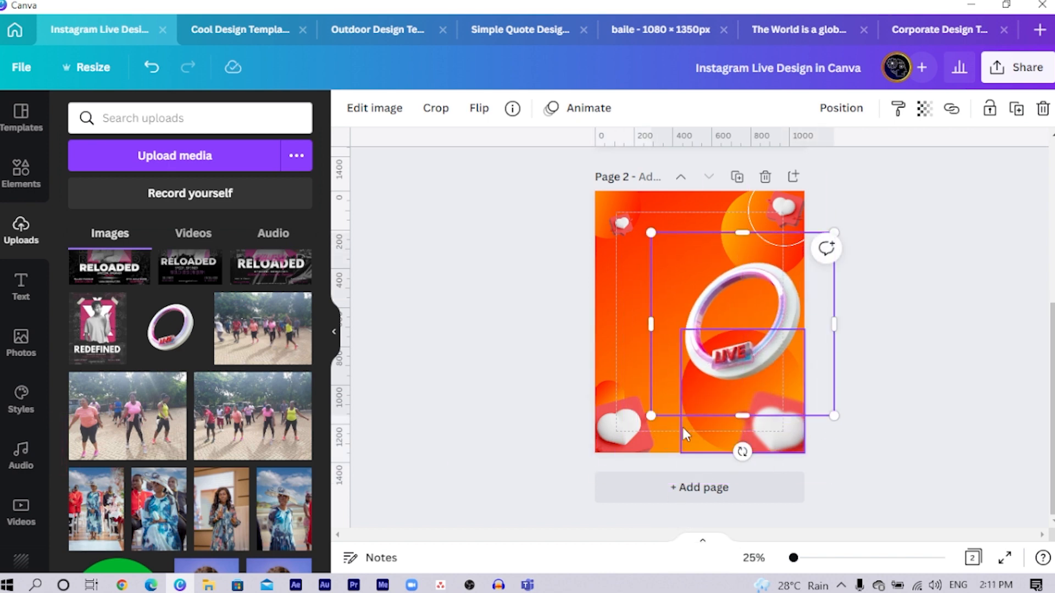
{"action": "left_click_drag", "start_coordinate": [653, 416], "coordinate": [615, 452]}
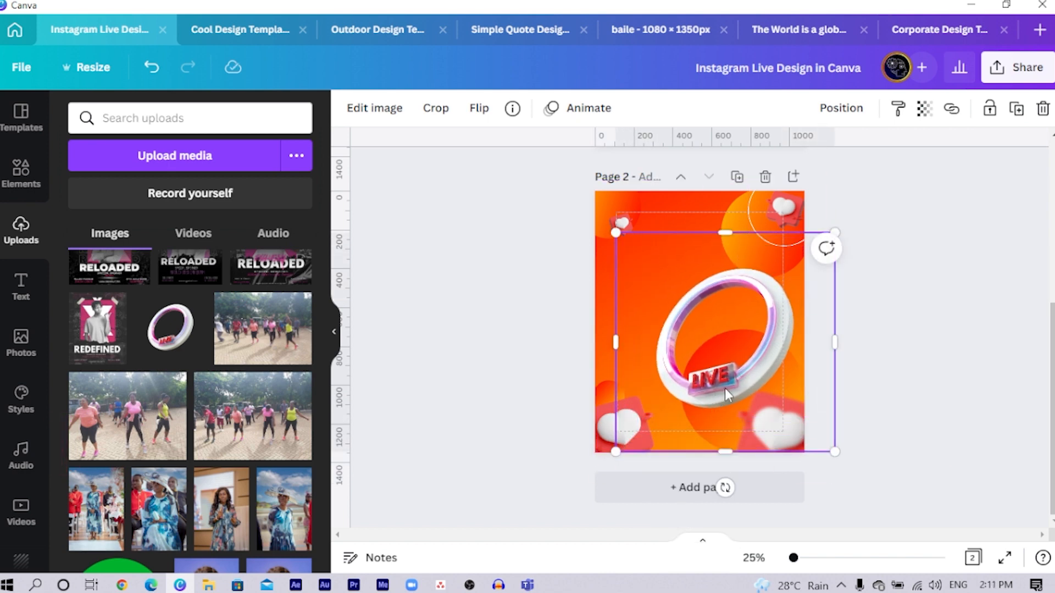
{"action": "left_click_drag", "start_coordinate": [718, 394], "coordinate": [736, 382]}
{"action": "left_click", "coordinate": [488, 419]}
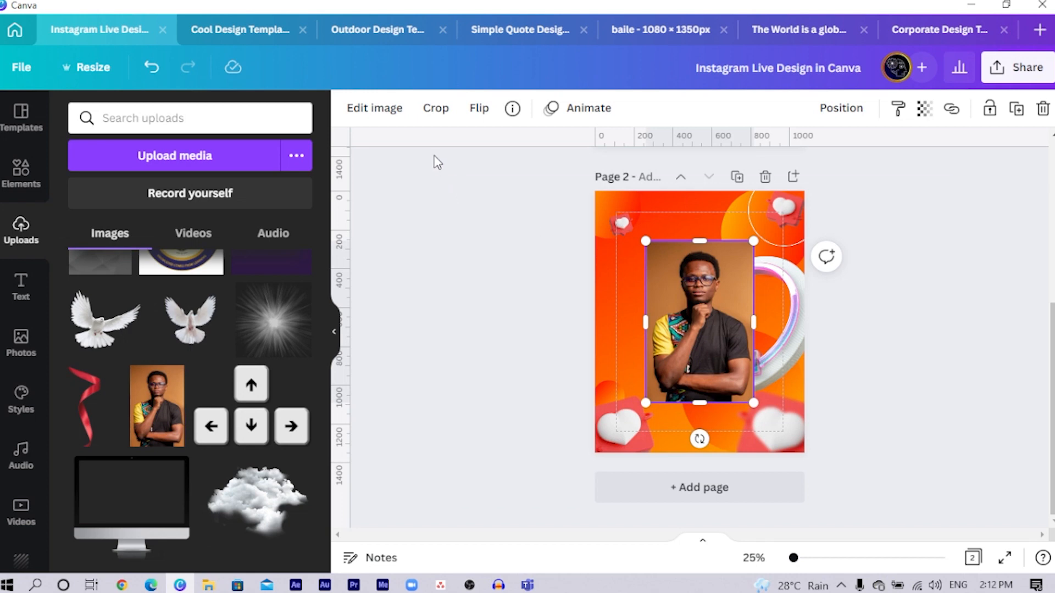
- Remove the background from the portrait photo and place the cutout over the upper part of the LIVE ring
{"action": "left_click", "coordinate": [354, 106]}
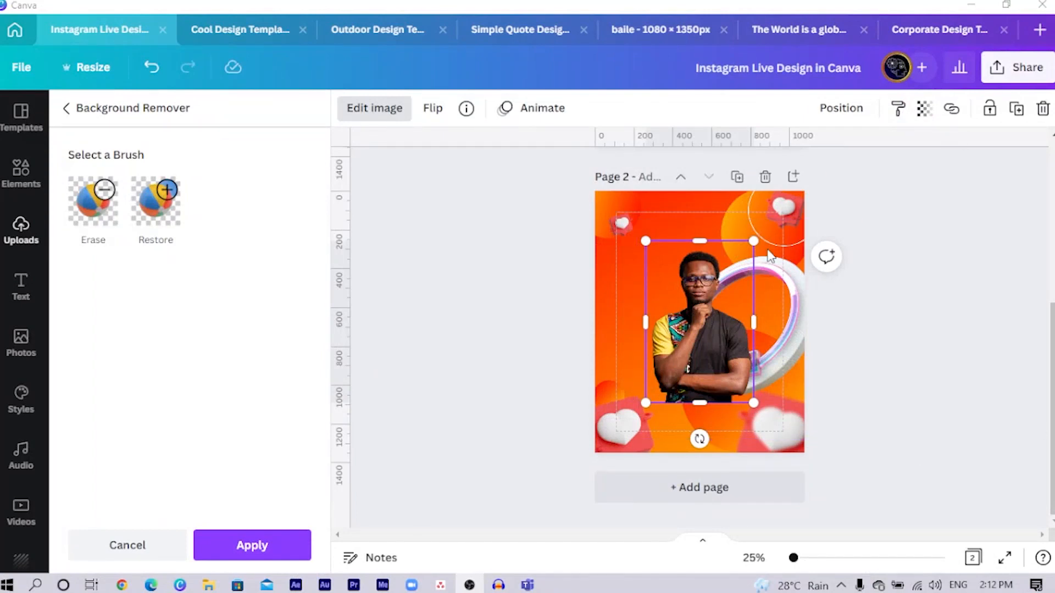
{"action": "left_click", "coordinate": [267, 550]}
{"action": "left_click_drag", "start_coordinate": [711, 318], "coordinate": [732, 311]}
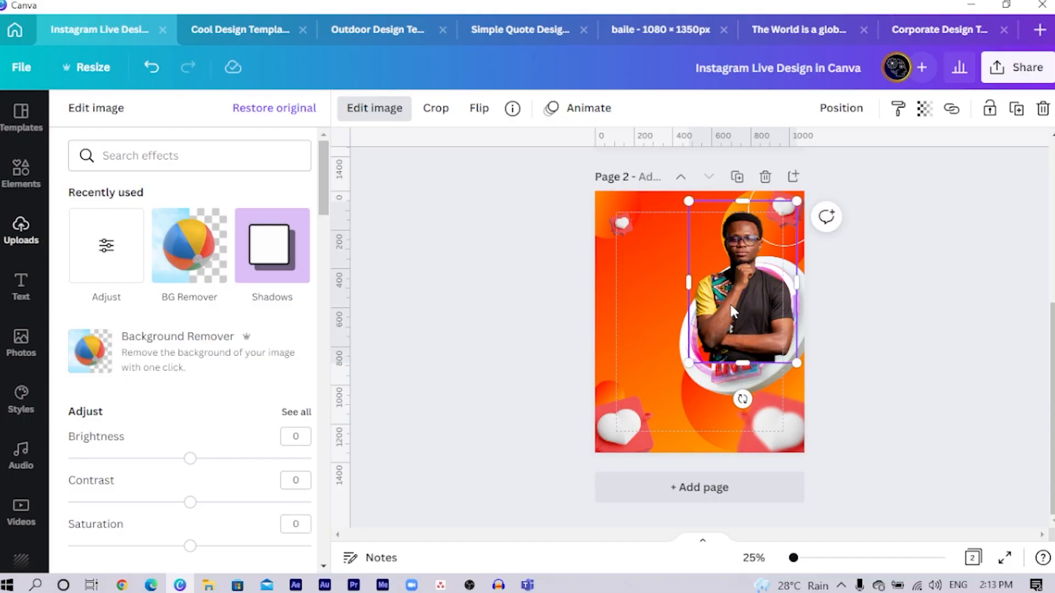
{"action": "scroll", "coordinate": [829, 310], "scroll_direction": "up", "scroll_amount": 2}
{"action": "scroll", "coordinate": [949, 356], "scroll_direction": "up", "scroll_amount": 4}
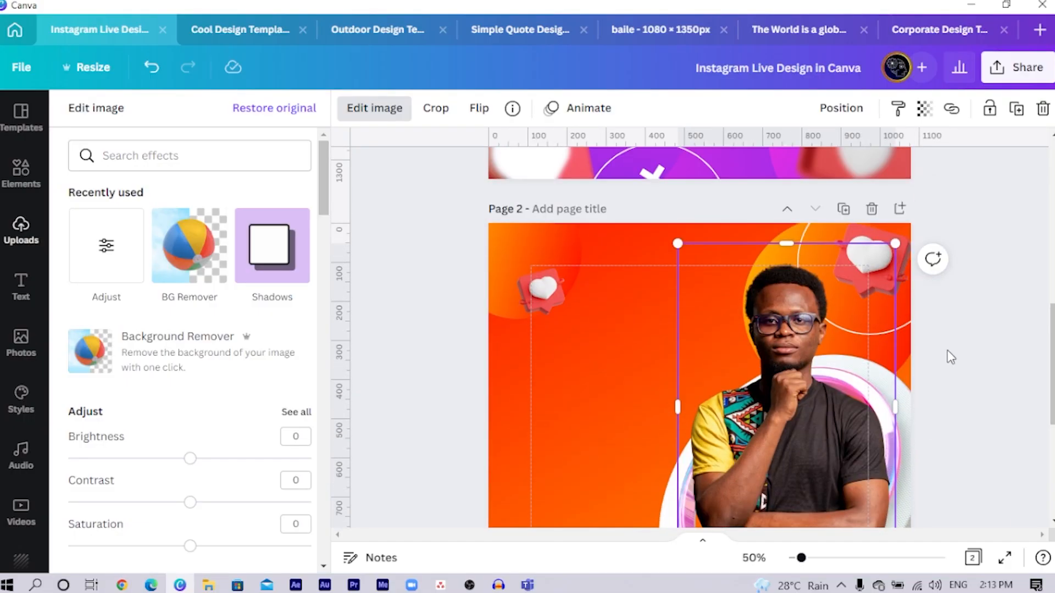
{"action": "scroll", "coordinate": [947, 351], "scroll_direction": "down", "scroll_amount": 3}
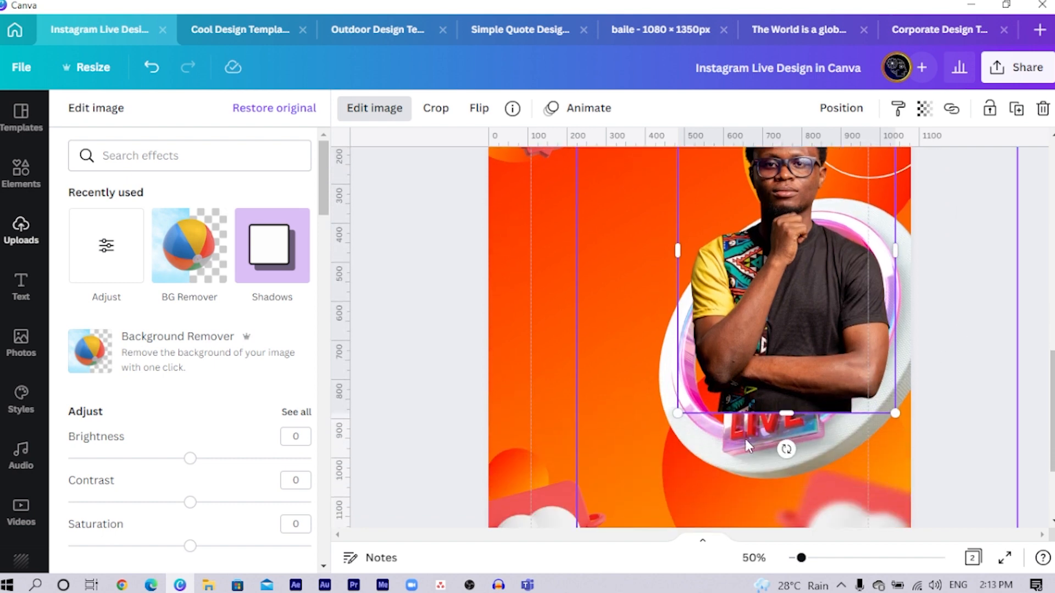
- Duplicate the 3D LIVE ring and align the copy exactly over the original, in front of the portrait
{"action": "left_click", "coordinate": [738, 455]}
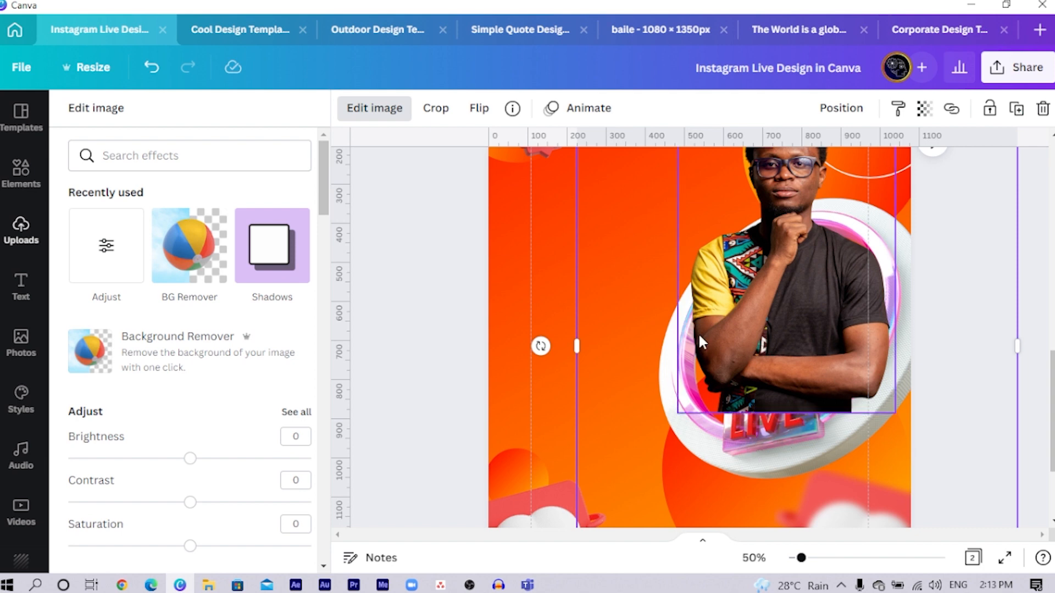
{"action": "key", "text": "ctrl+d"}
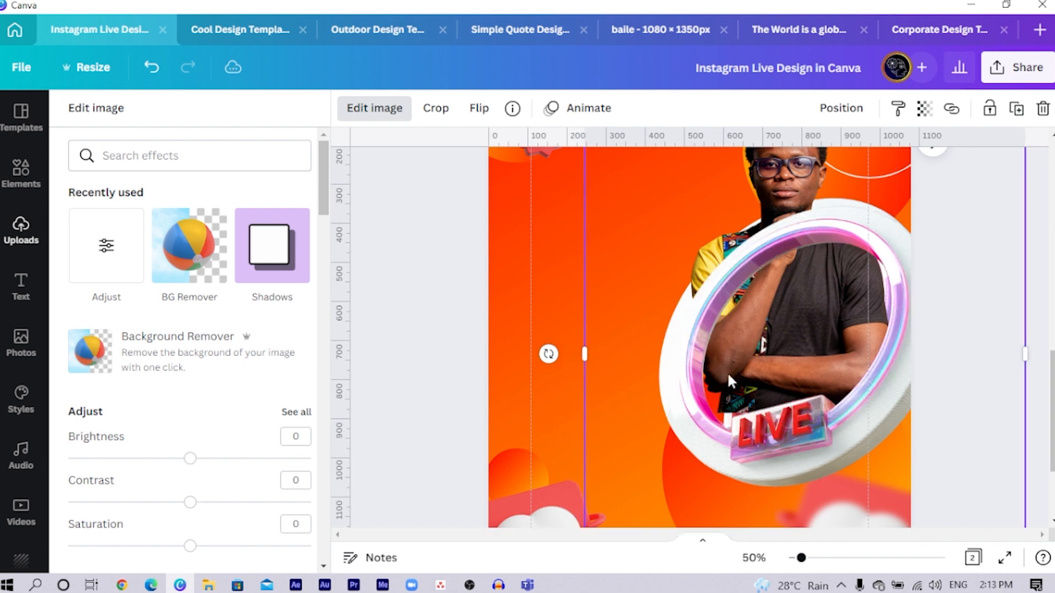
{"action": "left_click_drag", "start_coordinate": [777, 386], "coordinate": [774, 378]}
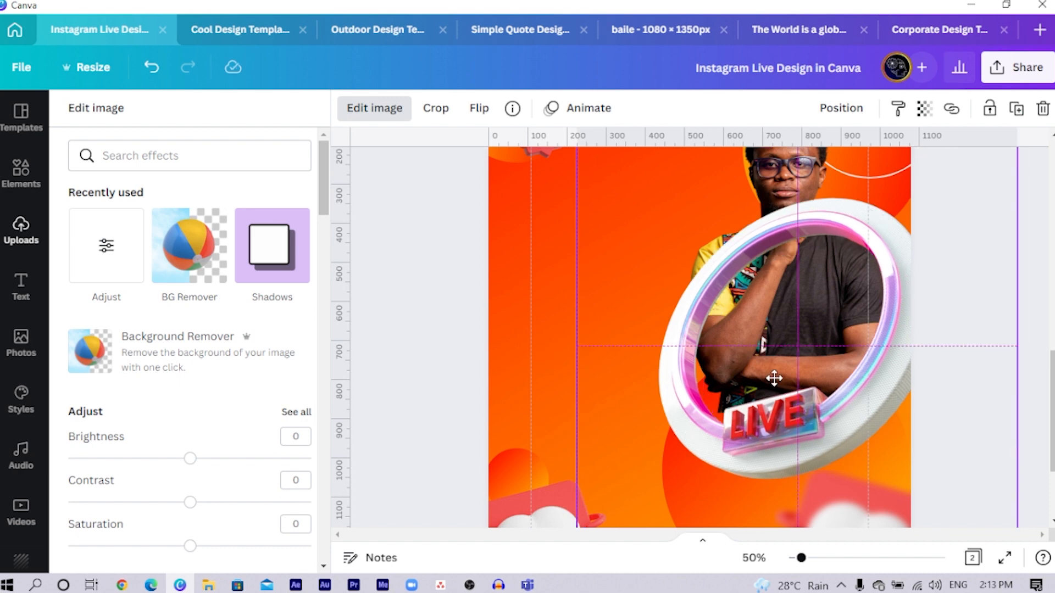
- Nudge the portrait cutout slightly downward inside the LIVE ring
{"action": "left_click", "coordinate": [789, 174]}
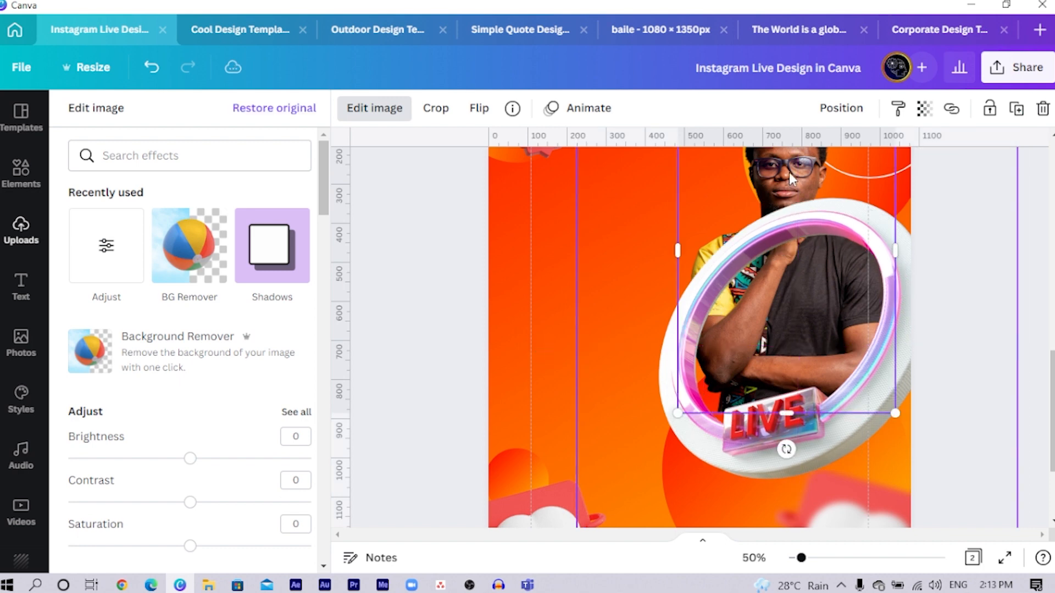
{"action": "key", "text": "shift+Down"}
{"action": "key", "text": "shift+Down"}
{"action": "key", "text": "shift+Down"}
{"action": "key", "text": "shift+Down"}
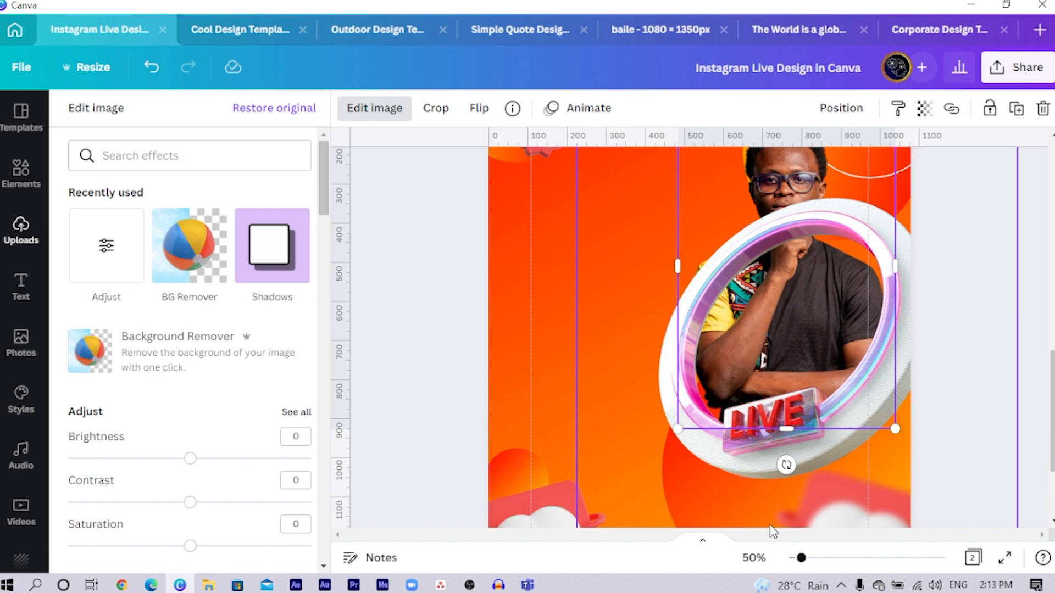
- Crop the front ring copy from its left and top edges to keep only the lower part with the LIVE sign
{"action": "left_click", "coordinate": [730, 470]}
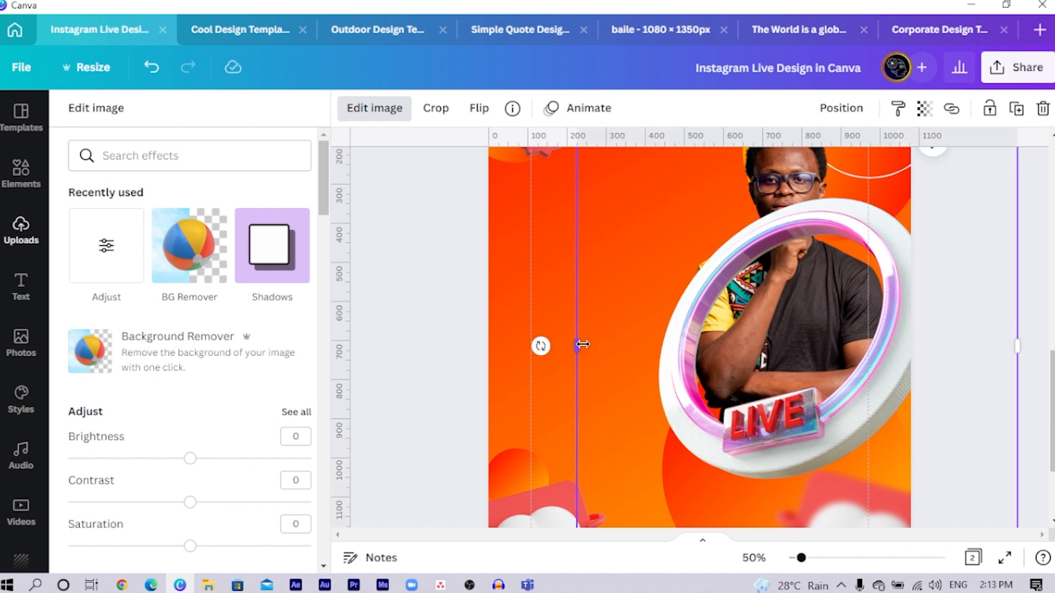
{"action": "left_click_drag", "start_coordinate": [583, 344], "coordinate": [735, 366]}
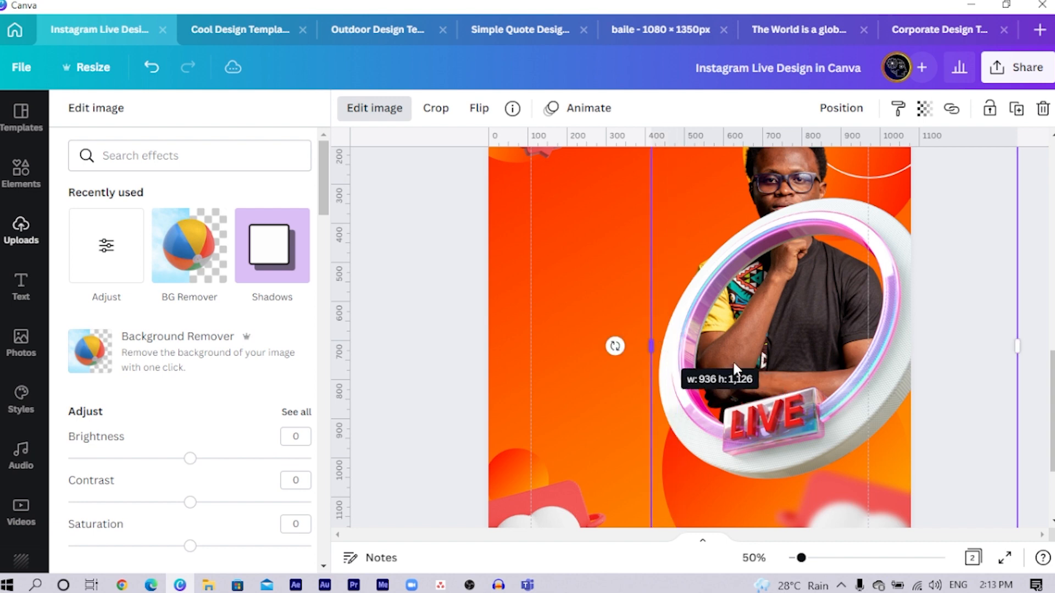
{"action": "scroll", "coordinate": [747, 346], "scroll_direction": "up", "scroll_amount": 3}
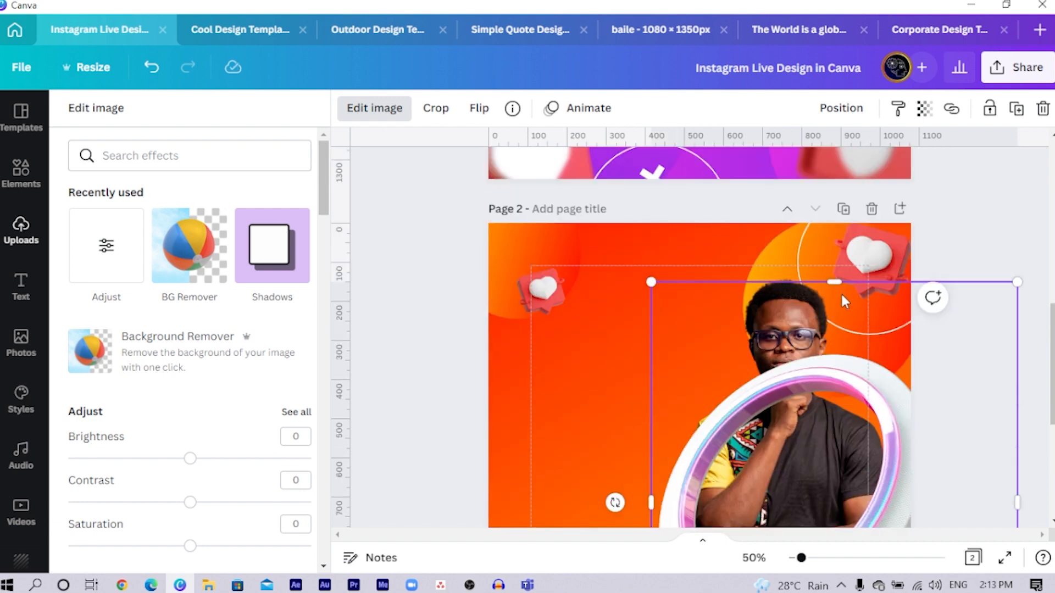
{"action": "left_click_drag", "start_coordinate": [841, 282], "coordinate": [835, 382]}
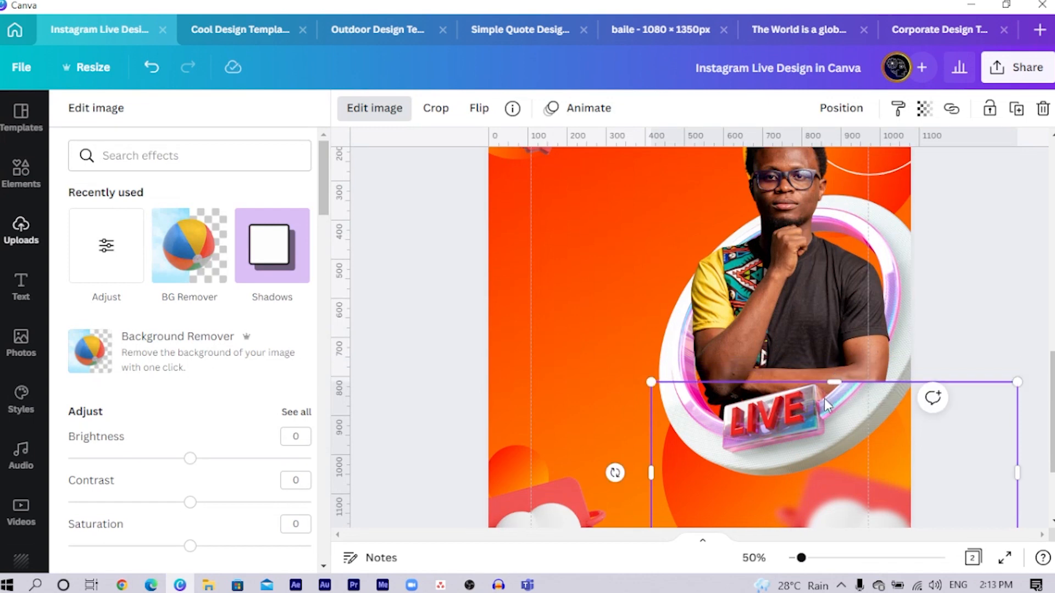
{"action": "scroll", "coordinate": [750, 351], "scroll_direction": "down", "scroll_amount": 3}
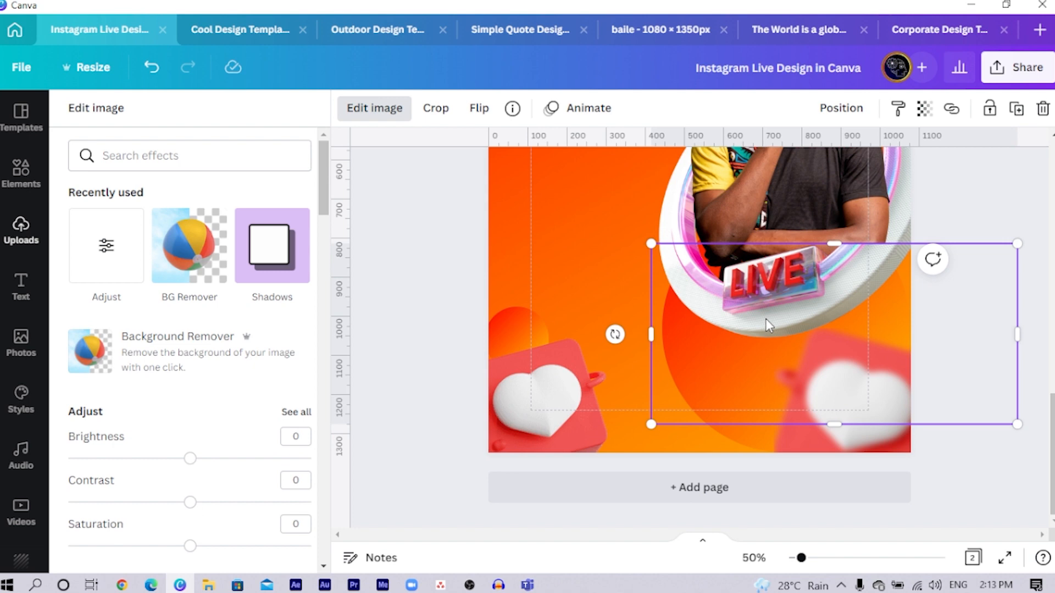
- Duplicate the cropped front ring piece, extend its crop upward and trim its left side to cover only the ring's right part
{"action": "left_click_drag", "start_coordinate": [766, 319], "coordinate": [766, 315]}
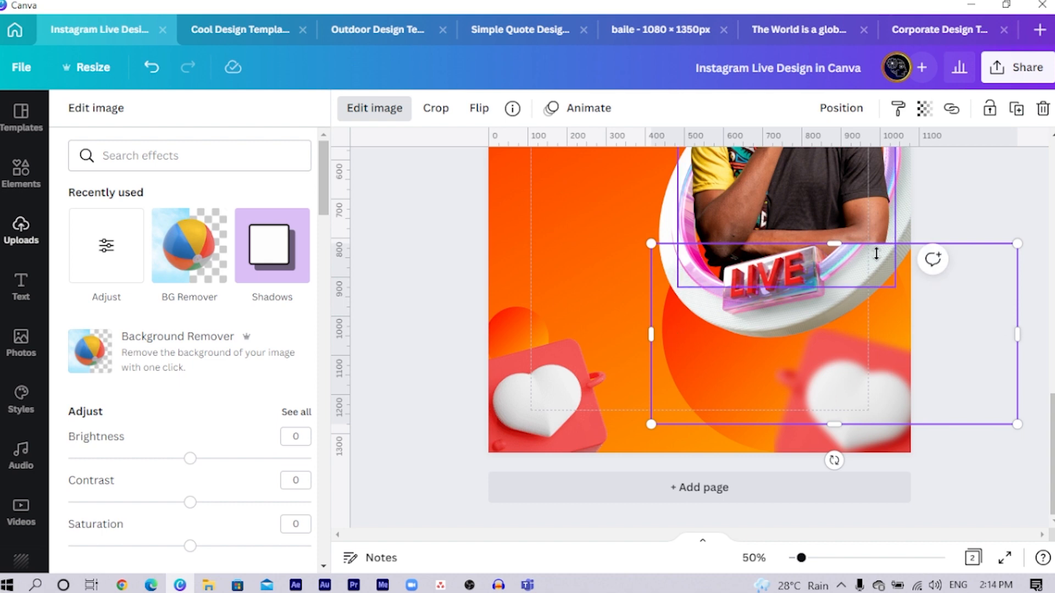
{"action": "scroll", "coordinate": [831, 341], "scroll_direction": "up", "scroll_amount": 2}
{"action": "left_click_drag", "start_coordinate": [831, 323], "coordinate": [831, 183]}
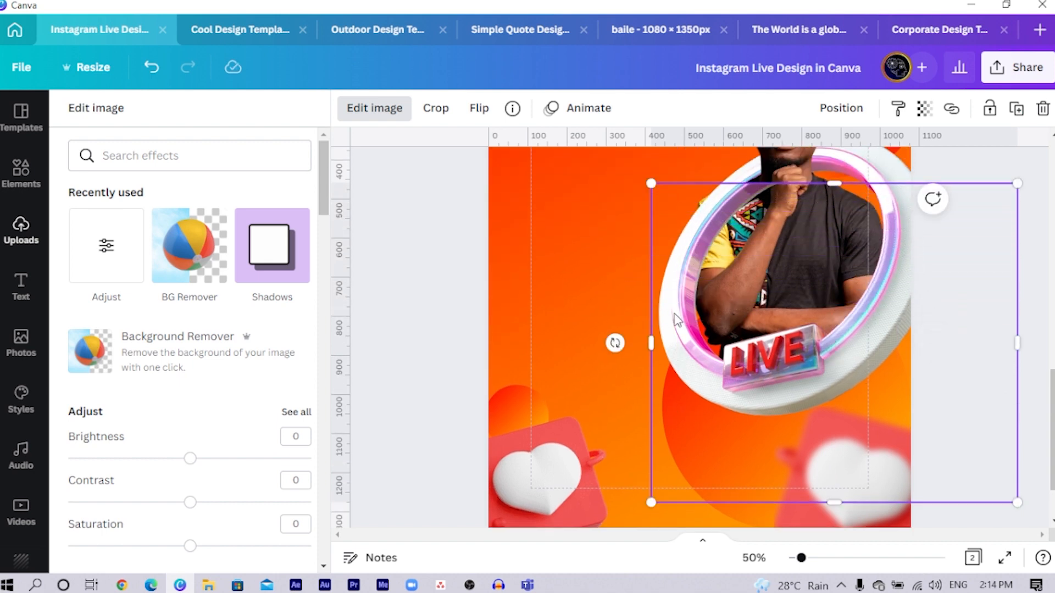
{"action": "left_click_drag", "start_coordinate": [646, 337], "coordinate": [796, 338]}
{"action": "scroll", "coordinate": [443, 369], "scroll_direction": "up", "scroll_amount": 2}
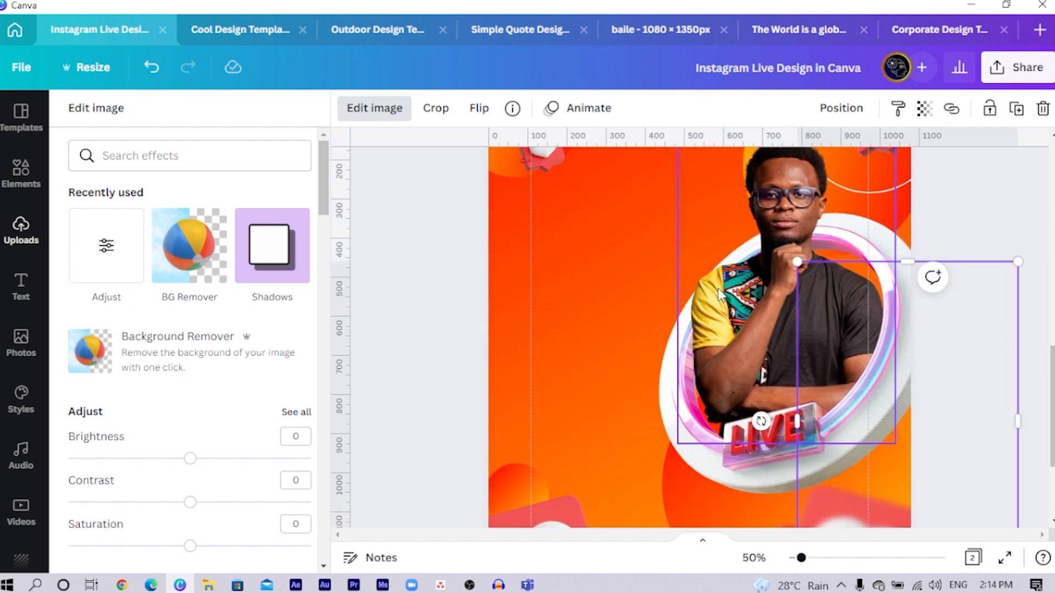
- Trim the top edge of the right-hand ring piece slightly so it starts lower on the portrait's shoulder
{"action": "left_click", "coordinate": [427, 352]}
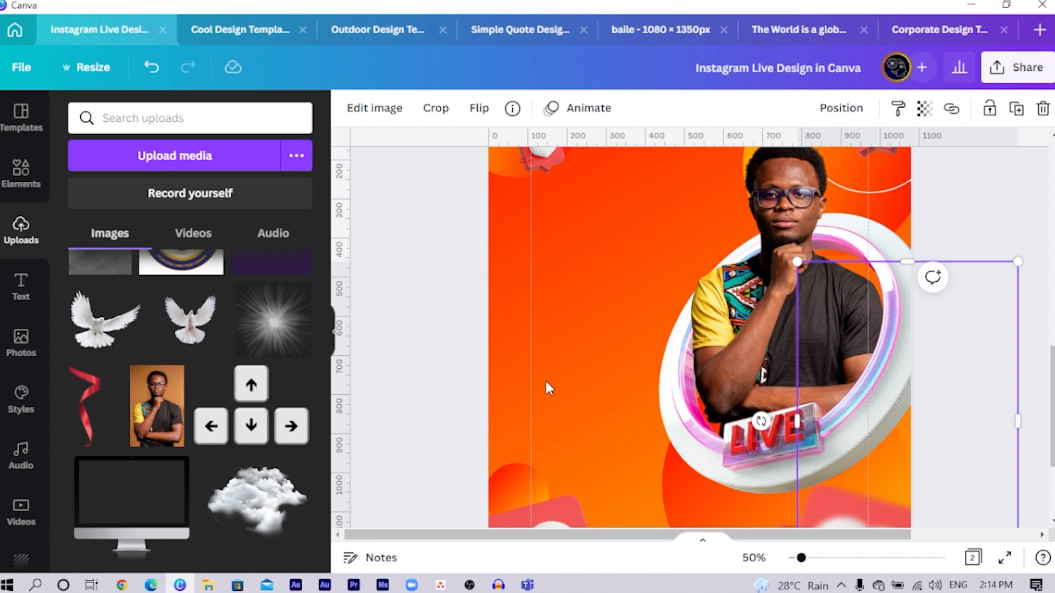
{"action": "left_click", "coordinate": [472, 369]}
{"action": "left_click", "coordinate": [726, 469]}
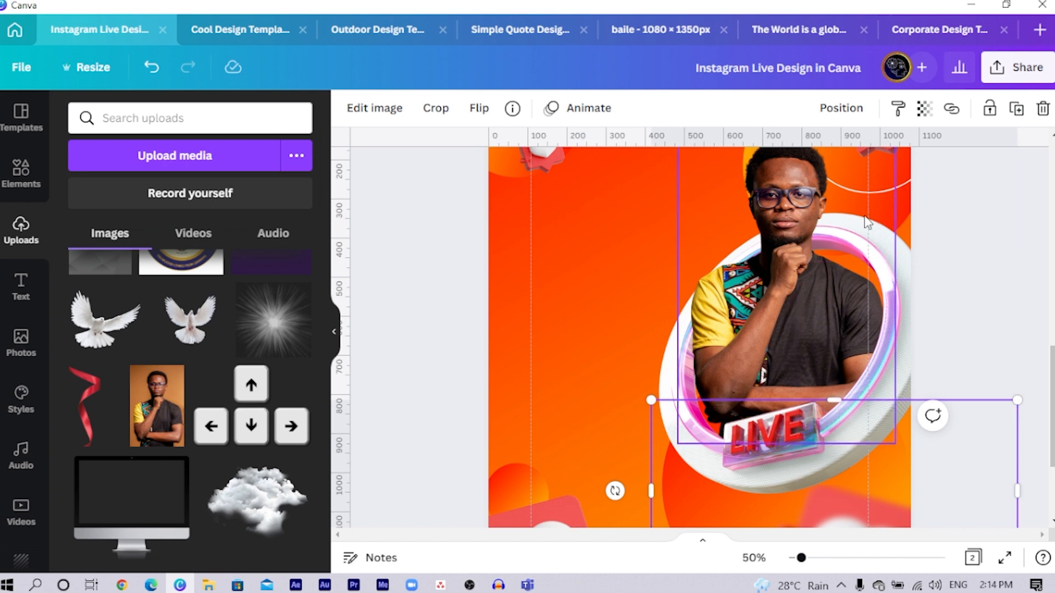
{"action": "left_click", "coordinate": [891, 338]}
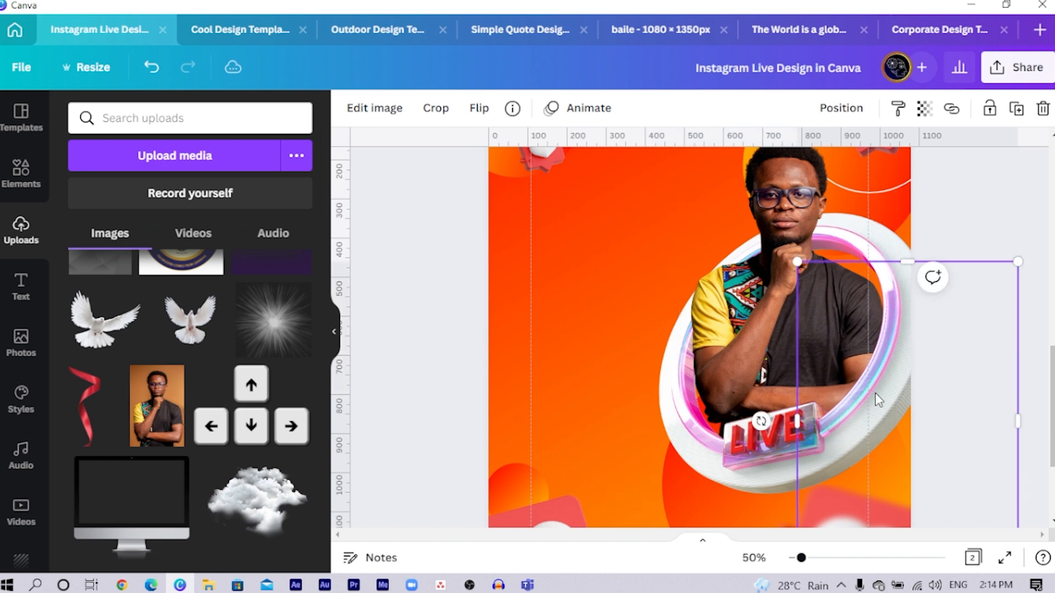
{"action": "mouse_move", "coordinate": [868, 261]}
{"action": "left_mouse_down"}
{"action": "mouse_move", "coordinate": [869, 447]}
{"action": "mouse_move", "coordinate": [879, 199]}
{"action": "mouse_move", "coordinate": [882, 272]}
{"action": "left_mouse_up"}
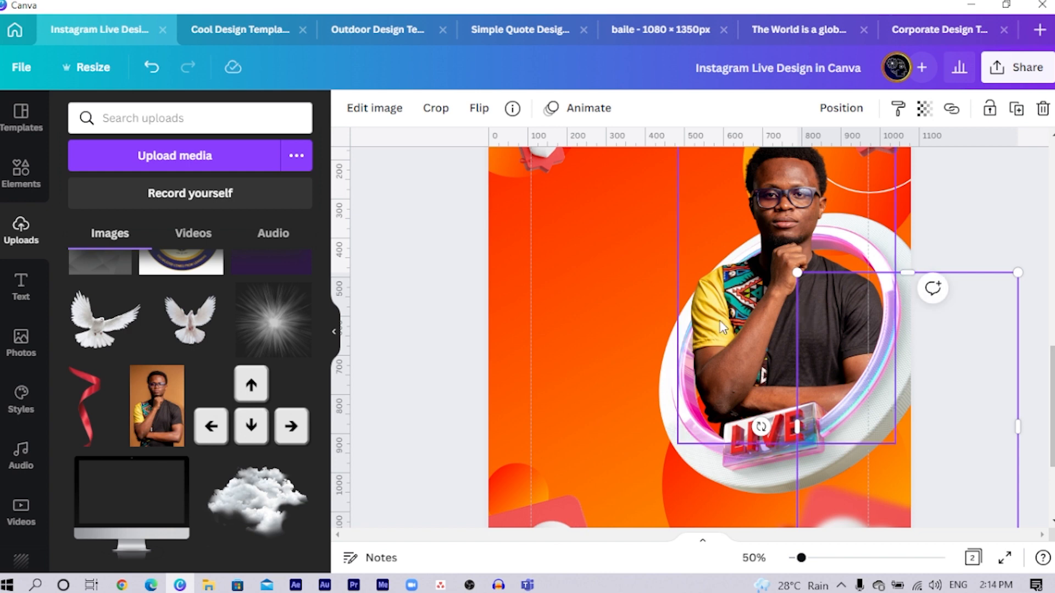
{"action": "left_click", "coordinate": [725, 465]}
{"action": "left_click", "coordinate": [817, 334], "text": "shift"}
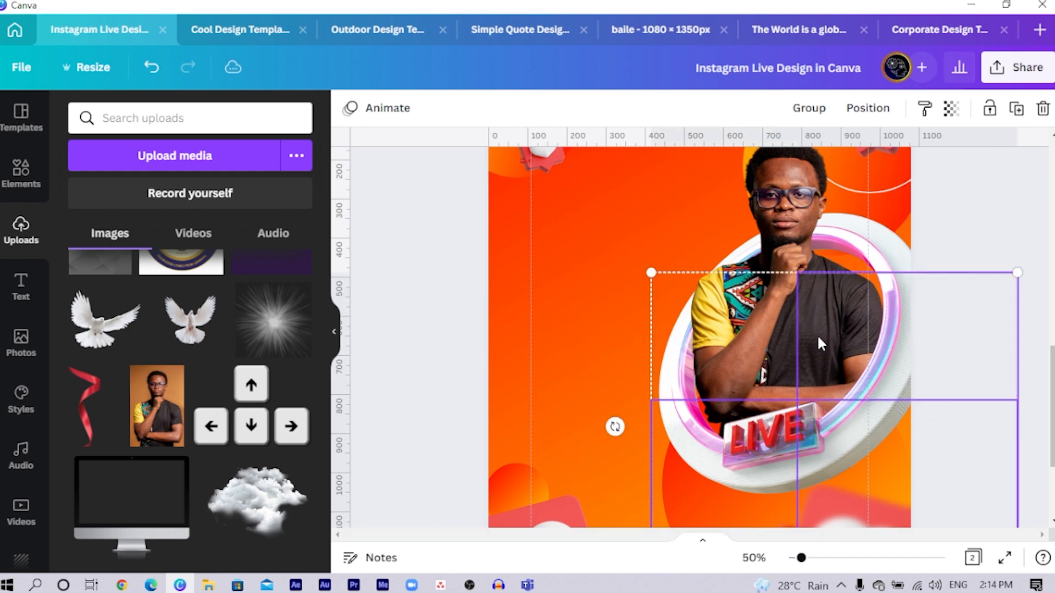
{"action": "left_click", "coordinate": [760, 345], "text": "shift"}
{"action": "left_click", "coordinate": [617, 307], "text": "shift"}
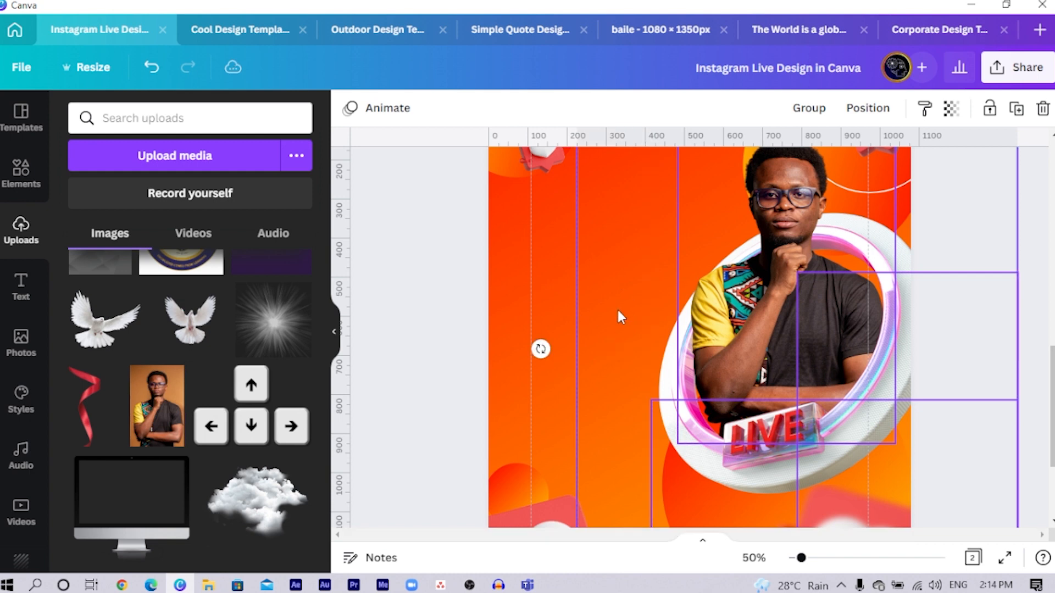
{"action": "scroll", "coordinate": [616, 307], "scroll_direction": "down", "scroll_amount": 3}
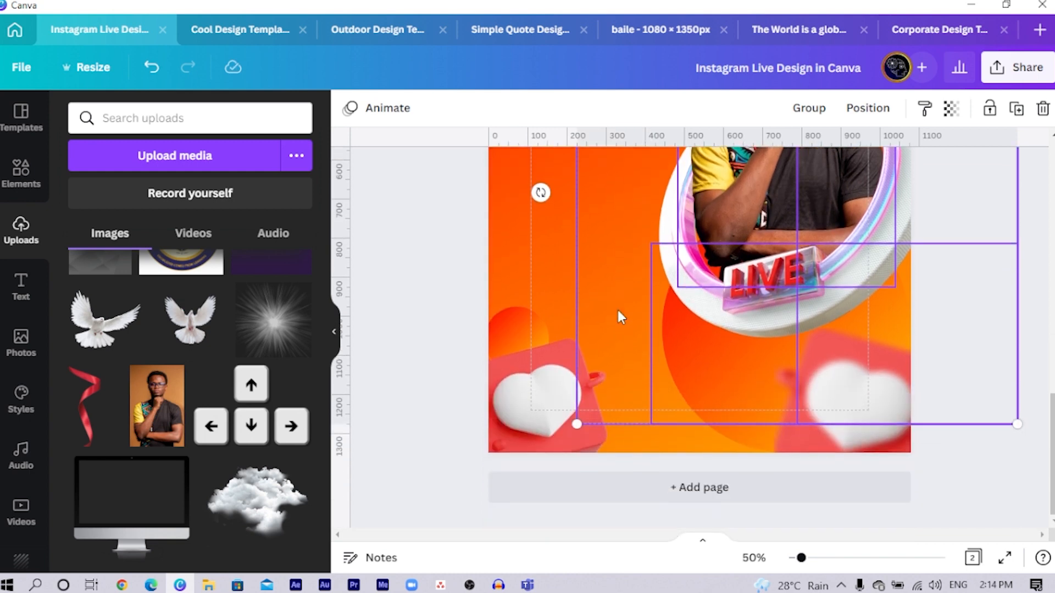
{"action": "left_click", "coordinate": [410, 282]}
- Crop the excess empty area from the bottom and right edges of the lower LIVE ring piece
{"action": "left_click", "coordinate": [738, 318]}
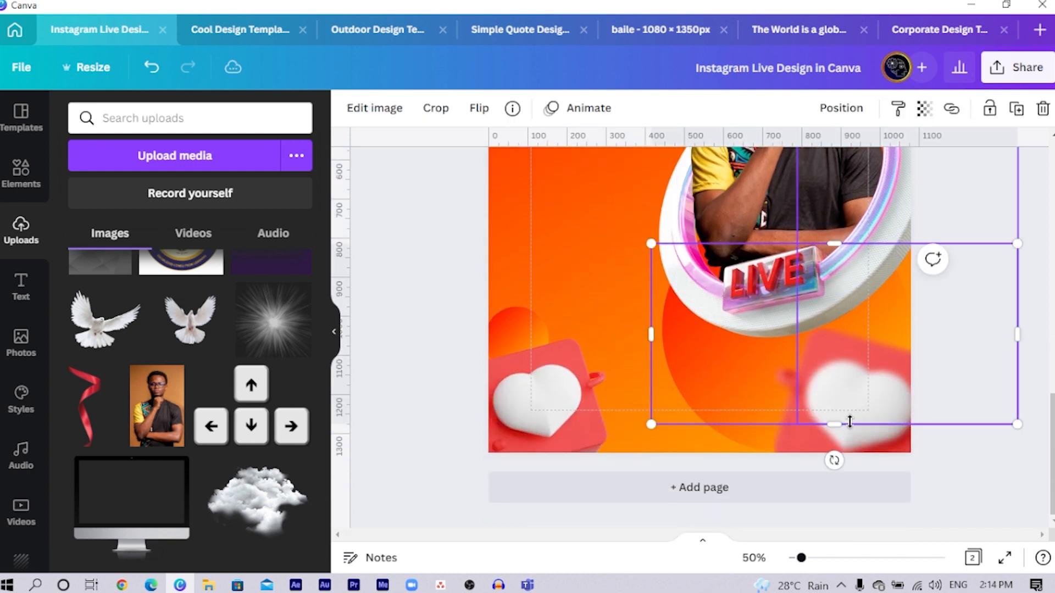
{"action": "left_click_drag", "start_coordinate": [833, 424], "coordinate": [824, 357]}
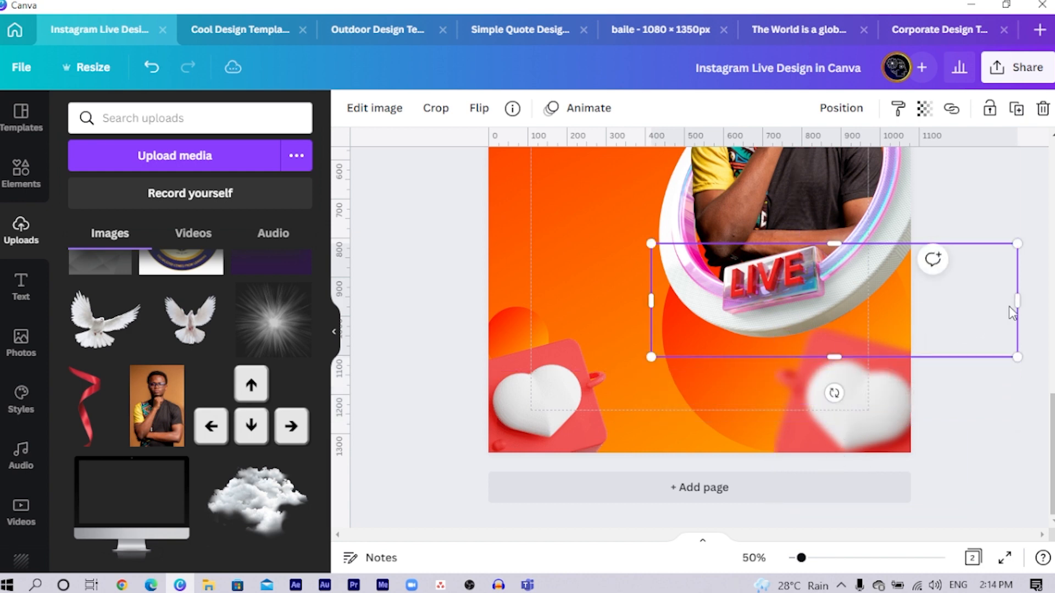
{"action": "left_click_drag", "start_coordinate": [1017, 301], "coordinate": [919, 301]}
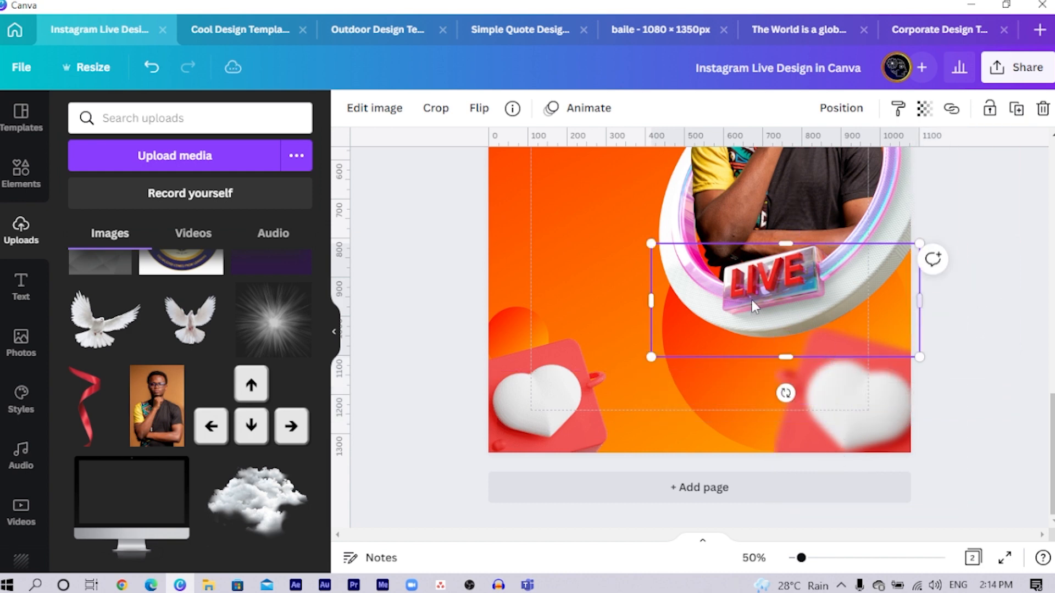
- Crop the original ring's empty left, bottom and right margins and the empty space above the portrait's head
{"action": "scroll", "coordinate": [642, 299], "scroll_direction": "up", "scroll_amount": 3}
{"action": "left_click", "coordinate": [639, 292]}
{"action": "left_click", "coordinate": [569, 314]}
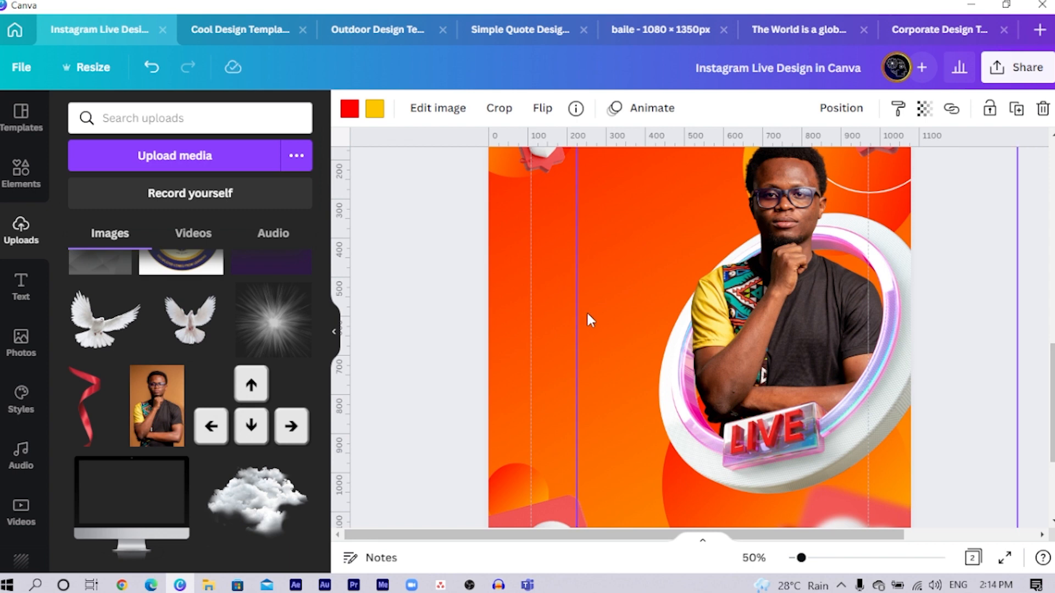
{"action": "left_click", "coordinate": [587, 314]}
{"action": "left_click_drag", "start_coordinate": [581, 311], "coordinate": [641, 316]}
{"action": "scroll", "coordinate": [757, 385], "scroll_direction": "down", "scroll_amount": 3}
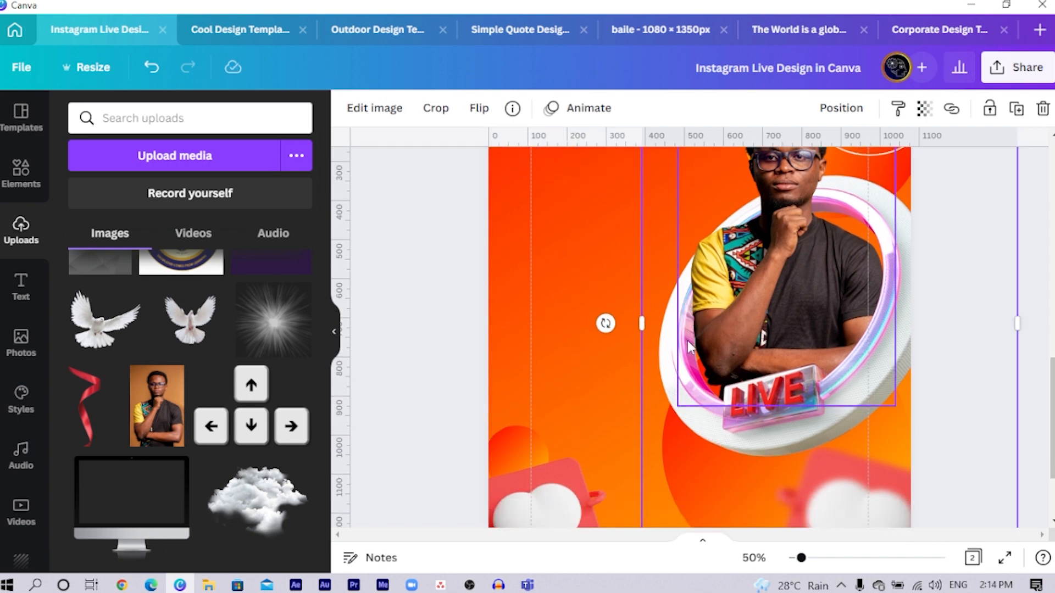
{"action": "left_click_drag", "start_coordinate": [788, 424], "coordinate": [780, 346]}
{"action": "scroll", "coordinate": [780, 346], "scroll_direction": "up", "scroll_amount": 5}
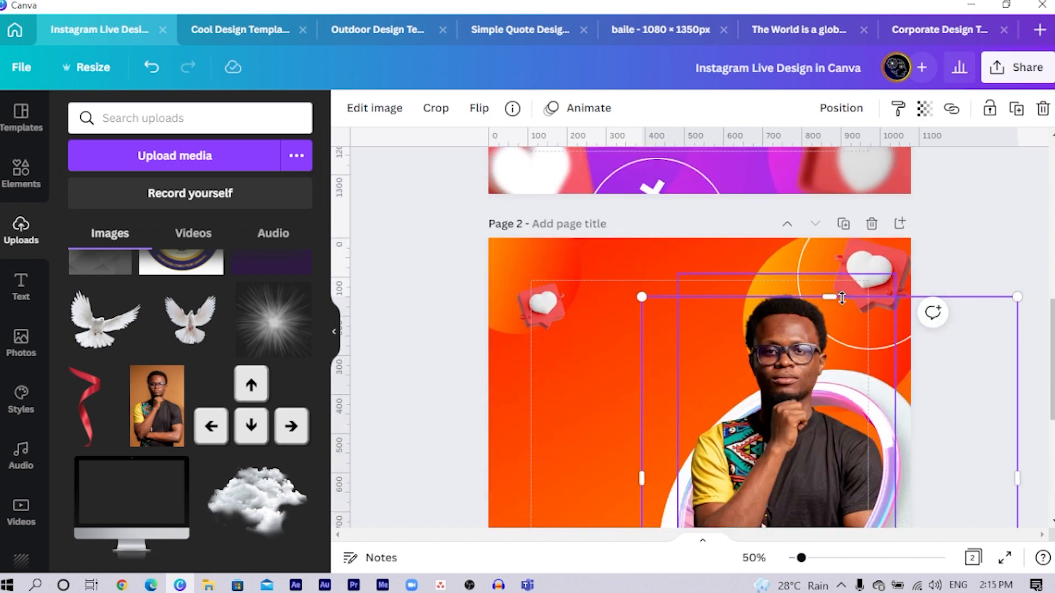
{"action": "scroll", "coordinate": [944, 398], "scroll_direction": "down", "scroll_amount": 2}
{"action": "left_click_drag", "start_coordinate": [1017, 379], "coordinate": [942, 383]}
{"action": "left_click", "coordinate": [784, 249]}
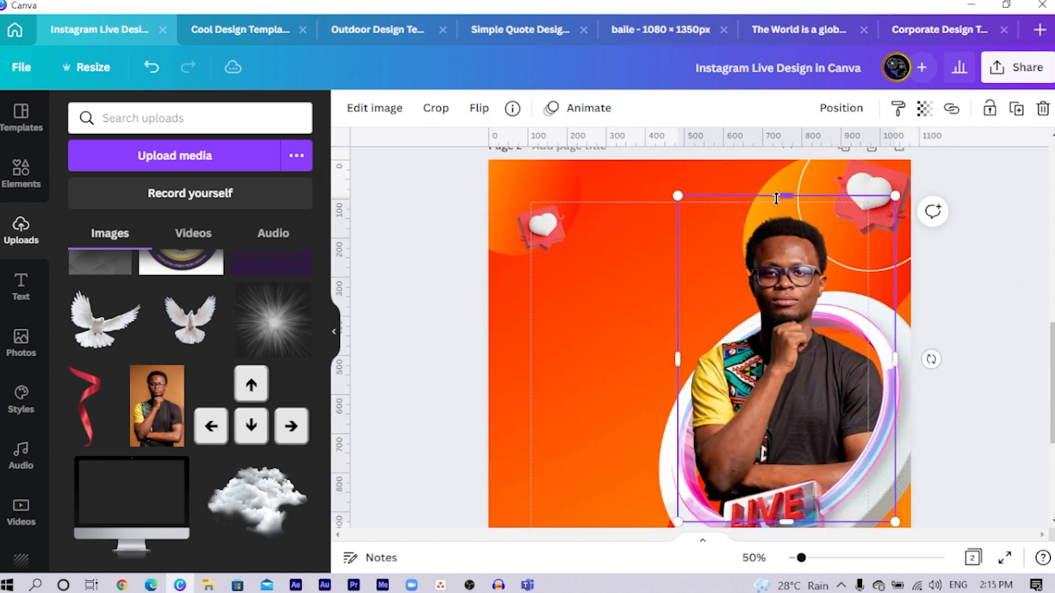
{"action": "scroll", "coordinate": [841, 308], "scroll_direction": "down", "scroll_amount": 2}
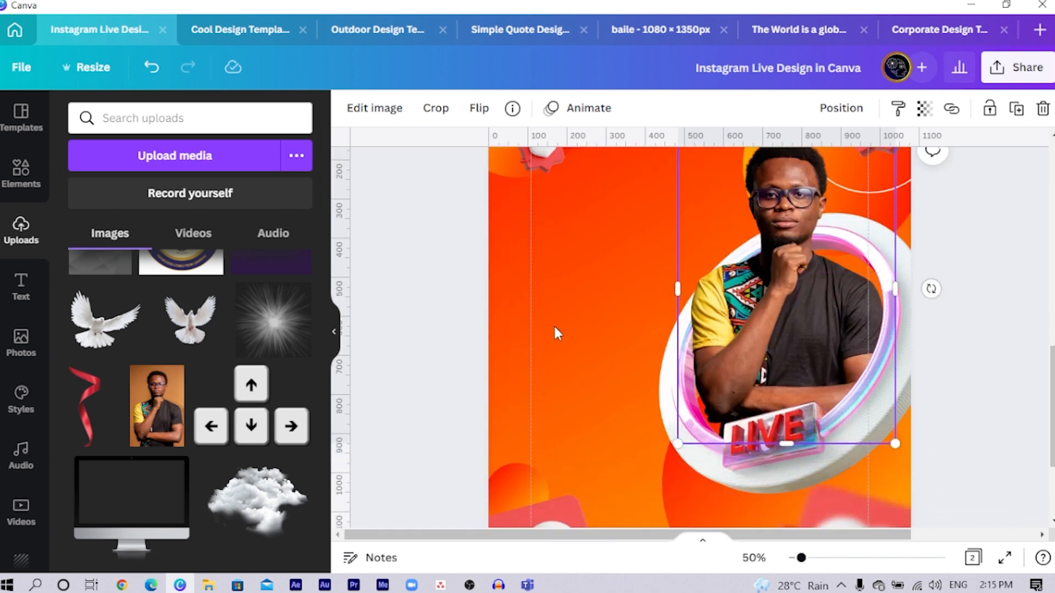
- Group the original ring, the portrait and the two front ring pieces into one object
{"action": "left_click", "coordinate": [662, 404]}
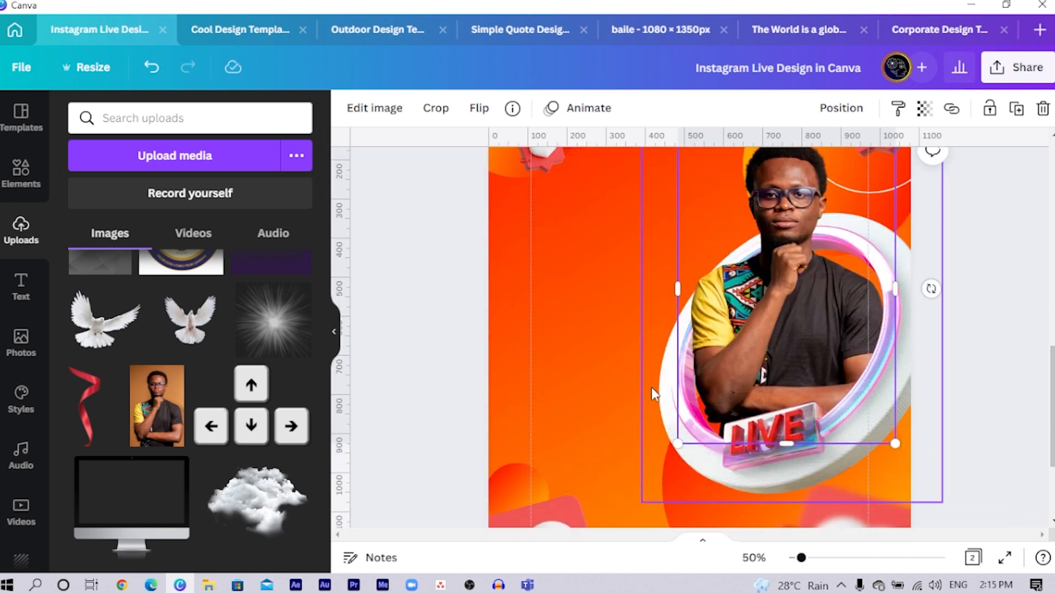
{"action": "left_click", "coordinate": [770, 312], "text": "shift"}
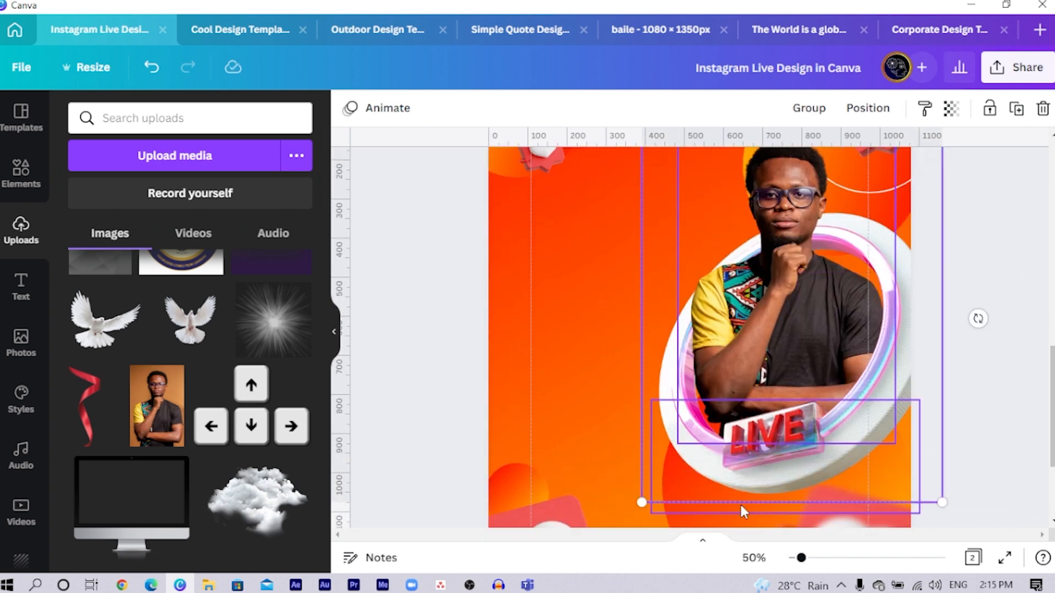
{"action": "left_click", "coordinate": [895, 361], "text": "shift"}
{"action": "key", "text": "ctrl+g"}
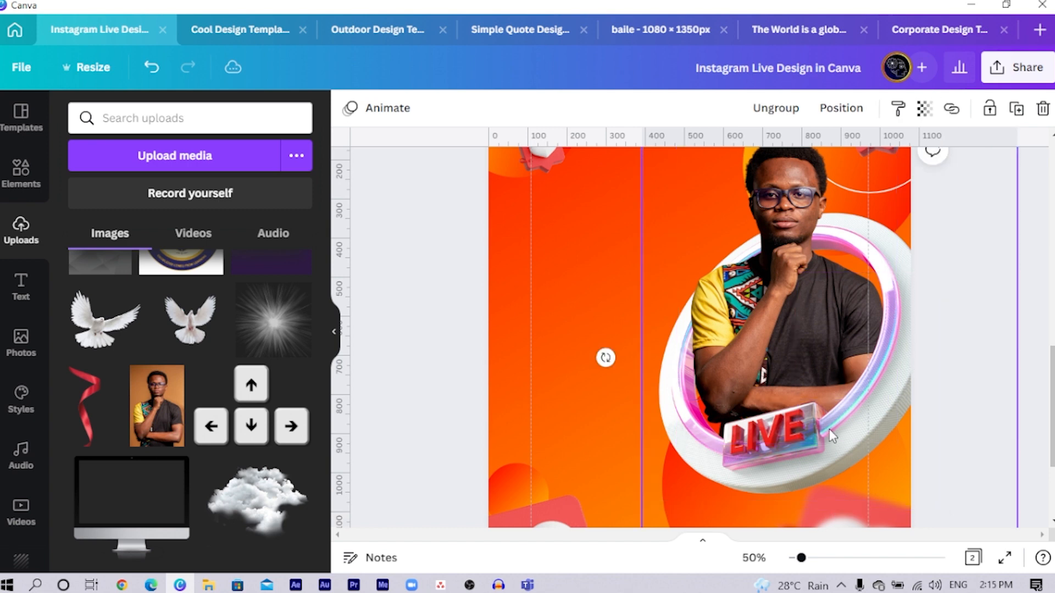
- Move the grouped portrait and LIVE ring slightly lower and to the right on page 2
{"action": "scroll", "coordinate": [829, 430], "scroll_direction": "down", "scroll_amount": 2}
{"action": "scroll", "coordinate": [498, 381], "scroll_direction": "up", "scroll_amount": 2}
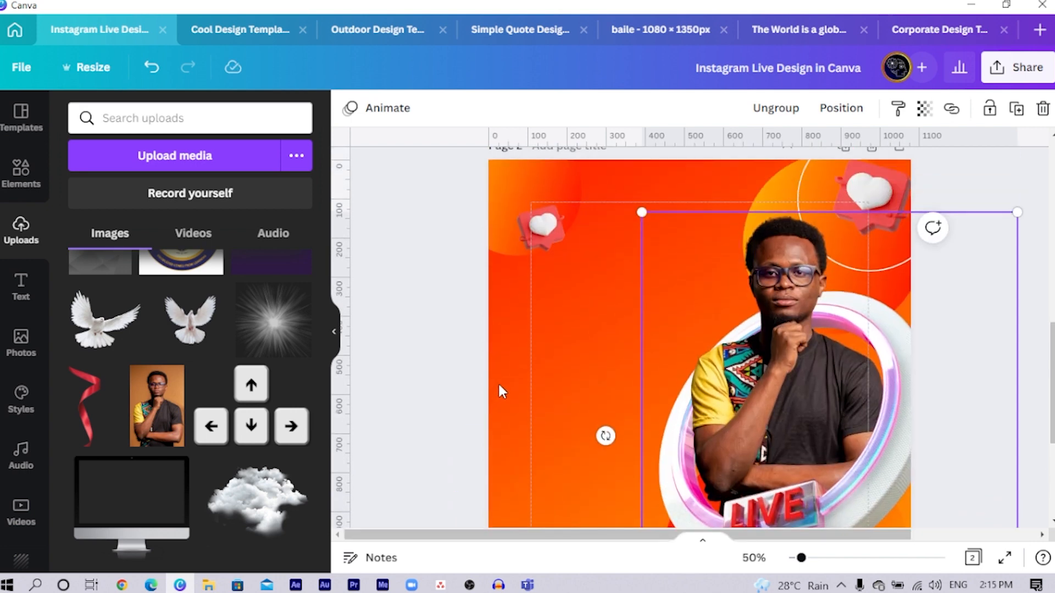
{"action": "left_click", "coordinate": [483, 389]}
{"action": "left_click_drag", "start_coordinate": [815, 305], "coordinate": [830, 342]}
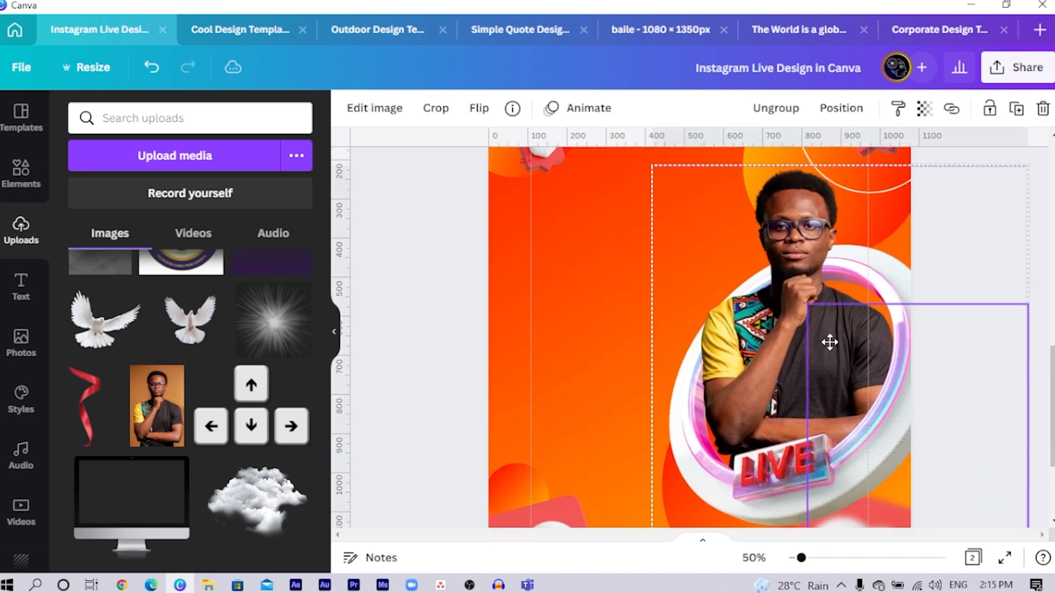
{"action": "left_click", "coordinate": [449, 335]}
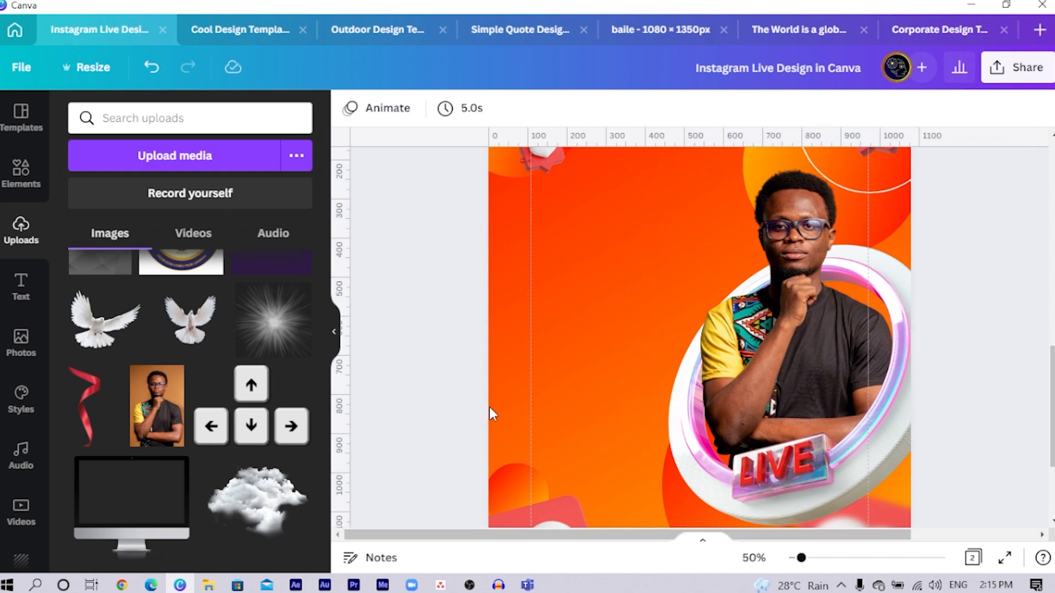
- Copy the "HOW TO REDESIGN ANYTHING IN CANVA" headline and the date and time texts with their dividers from page 1 onto page 2
{"action": "scroll", "coordinate": [572, 487], "scroll_direction": "up", "scroll_amount": 6}
{"action": "scroll", "coordinate": [527, 315], "scroll_direction": "up", "scroll_amount": 1}
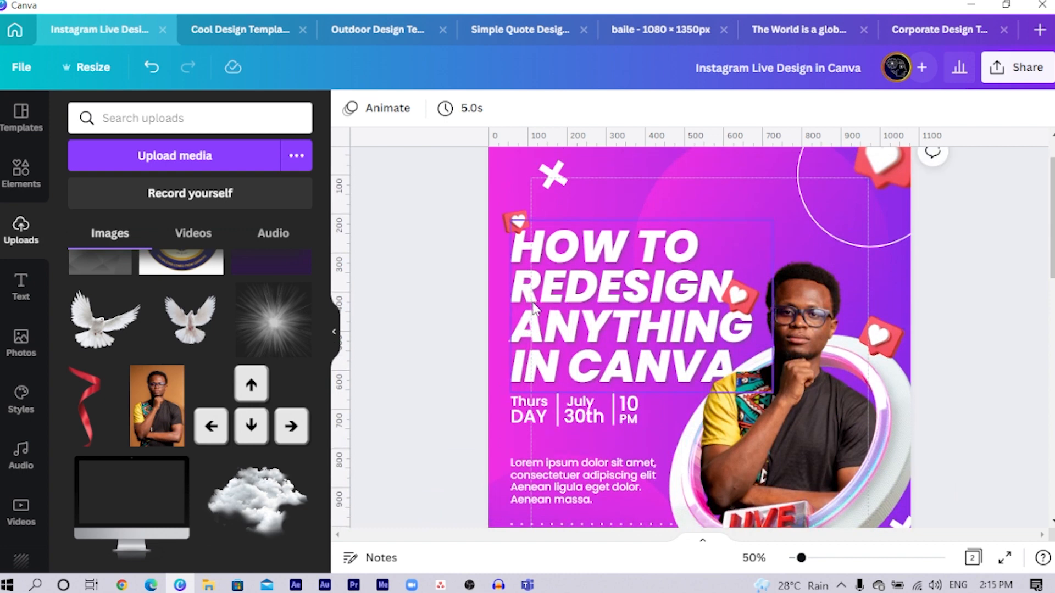
{"action": "left_click", "coordinate": [521, 416]}
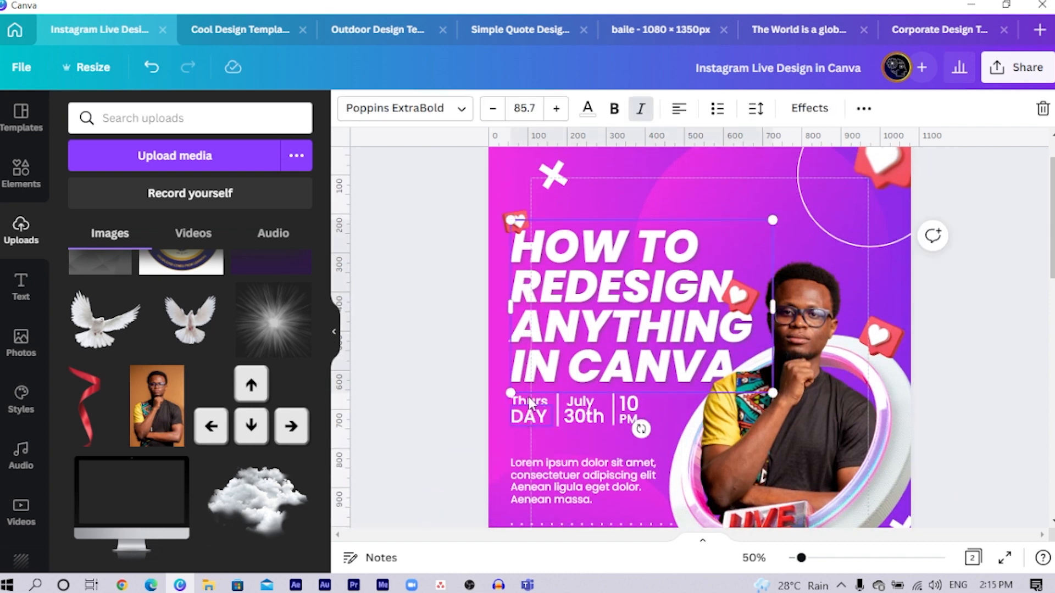
{"action": "left_click", "coordinate": [565, 415], "text": "shift"}
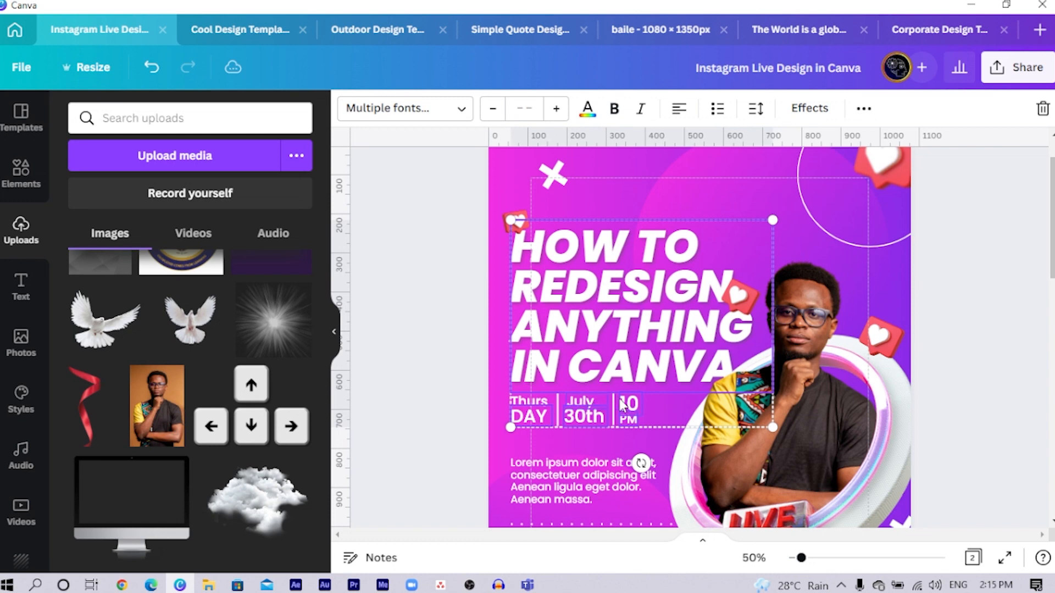
{"action": "key", "text": "shift+Right"}
{"action": "key", "text": "ctrl+z"}
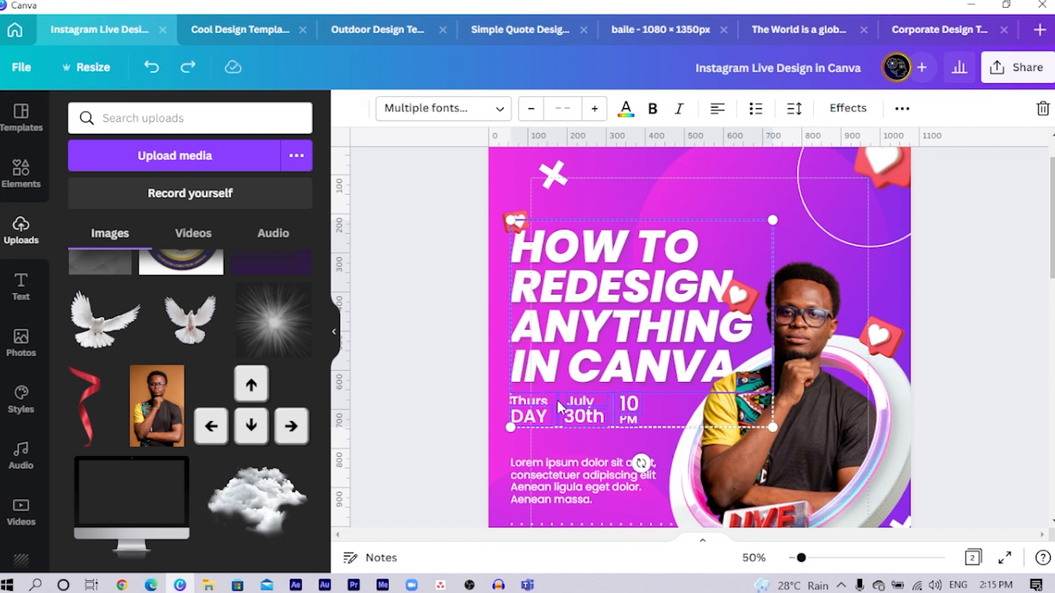
{"action": "scroll", "coordinate": [535, 400], "scroll_direction": "down", "scroll_amount": 10}
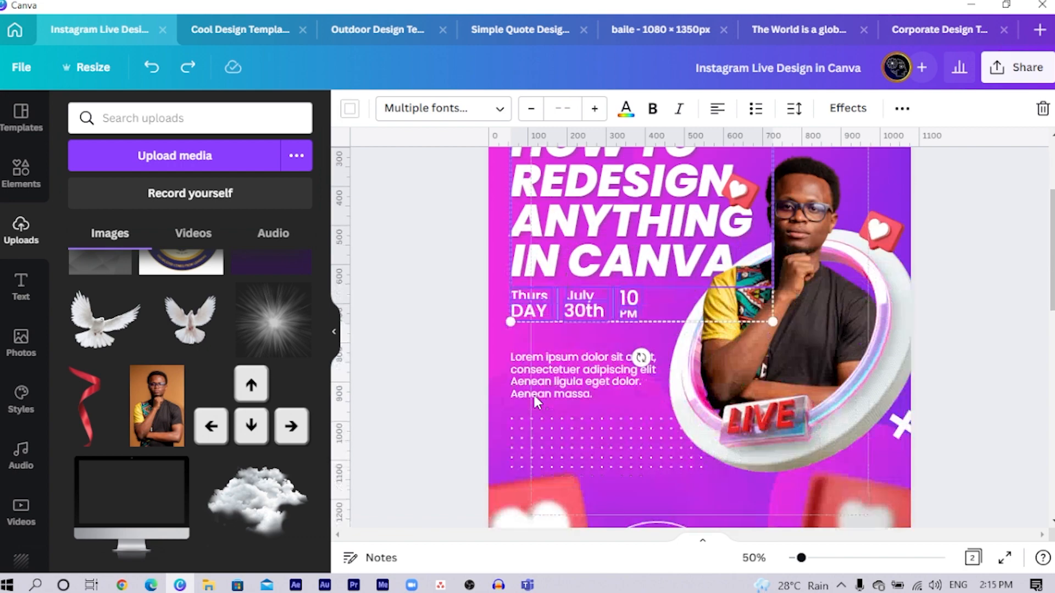
{"action": "left_click", "coordinate": [541, 357]}
{"action": "key", "text": "ctrl+y"}
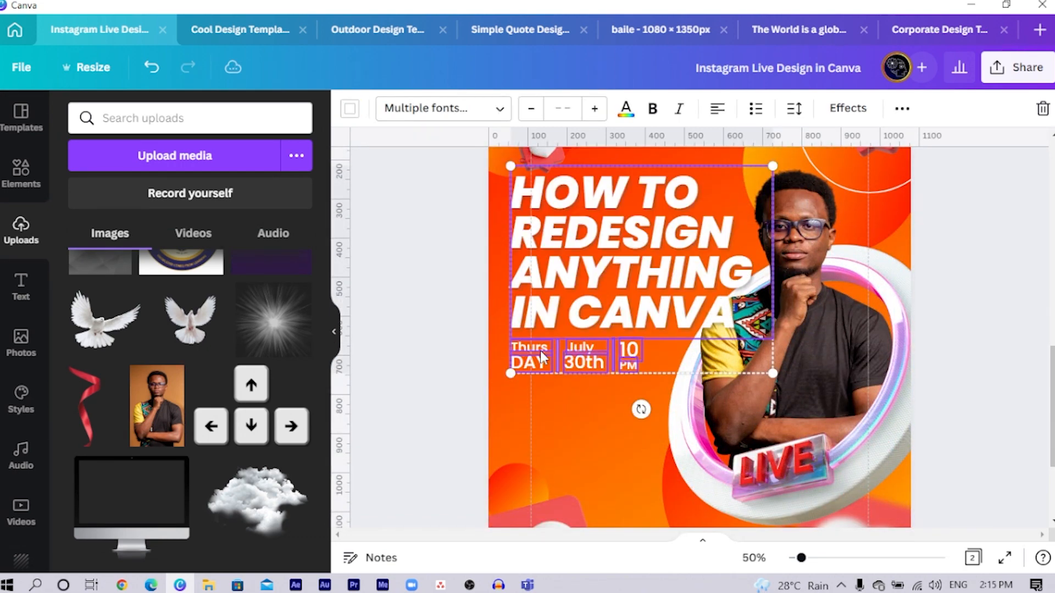
{"action": "left_click", "coordinate": [388, 400]}
- Scale down the grouped portrait and LIVE ring on page 2 from its upper-left corner
{"action": "left_click", "coordinate": [766, 369]}
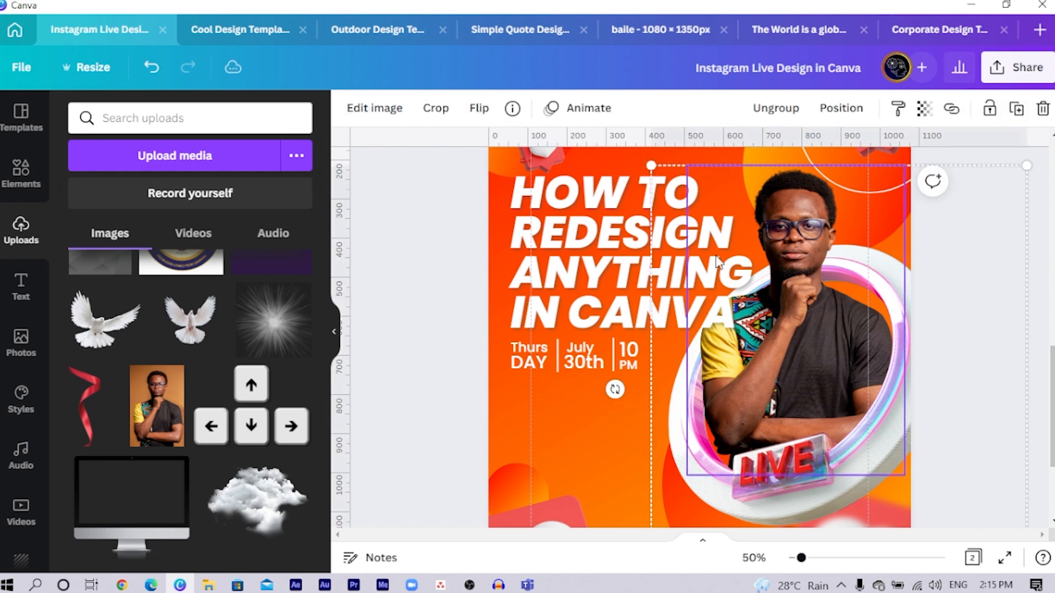
{"action": "left_click_drag", "start_coordinate": [651, 165], "coordinate": [669, 207]}
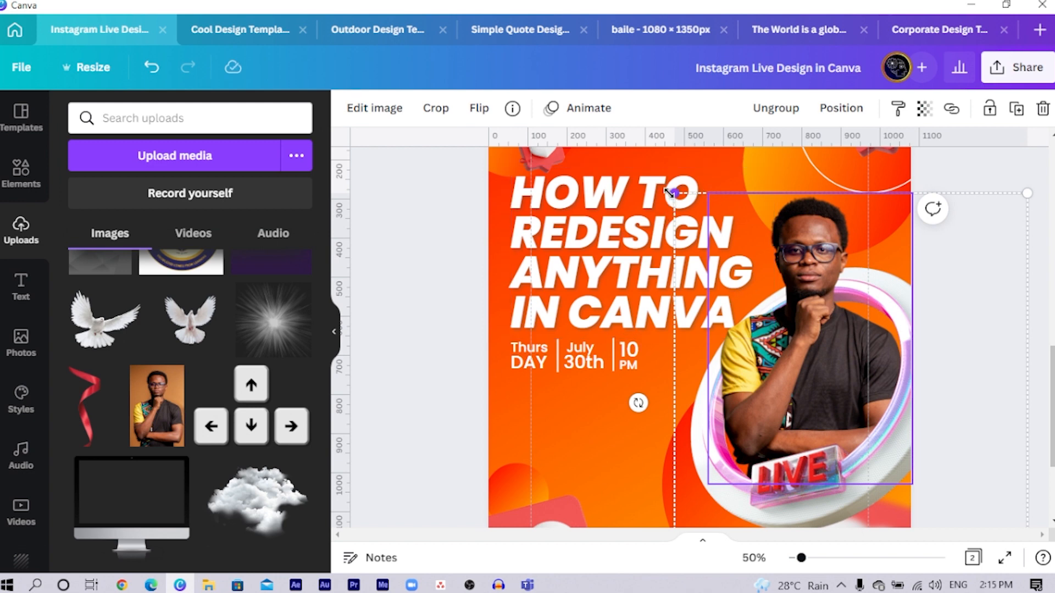
{"action": "left_click_drag", "start_coordinate": [669, 191], "coordinate": [666, 186]}
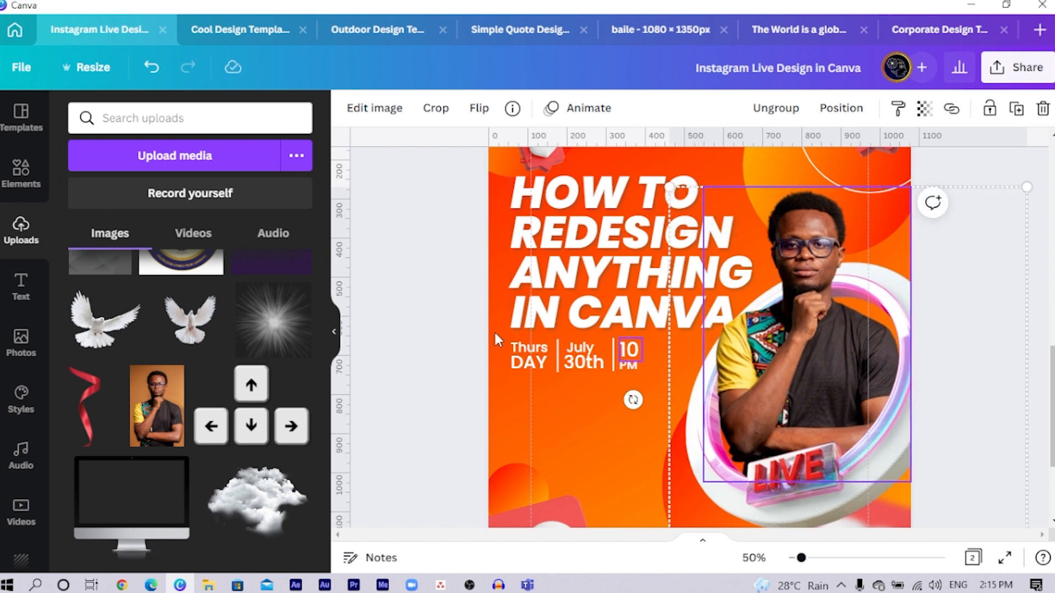
{"action": "left_click", "coordinate": [423, 302]}
- Shrink the blurred heart in page 2's lower-right corner slightly and move it lower, clear of the LIVE ring
{"action": "scroll", "coordinate": [421, 302], "scroll_direction": "down", "scroll_amount": 3}
{"action": "scroll", "coordinate": [422, 302], "scroll_direction": "up", "scroll_amount": 2}
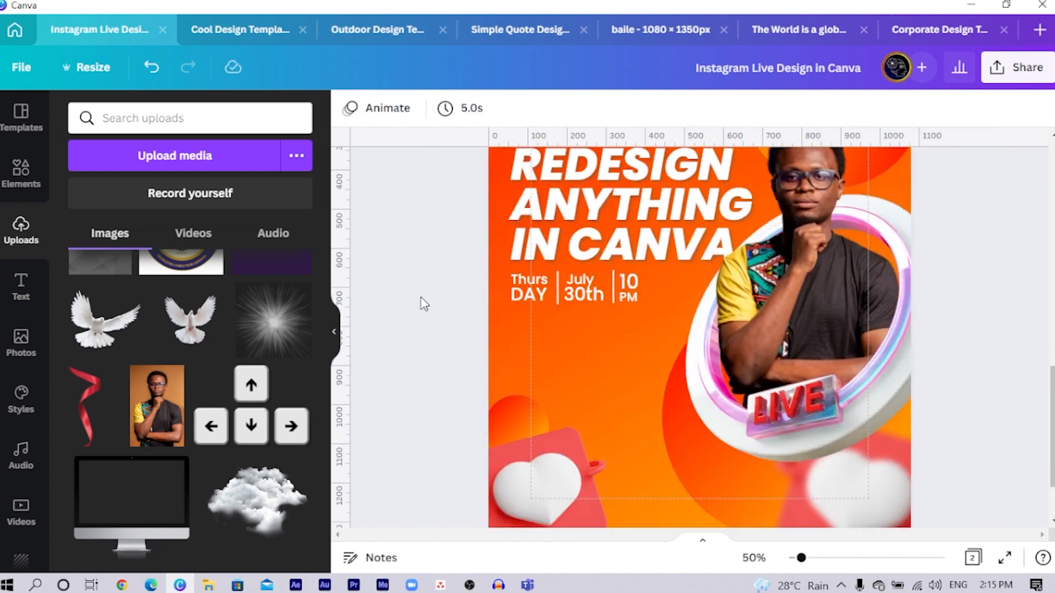
{"action": "scroll", "coordinate": [437, 325], "scroll_direction": "down", "scroll_amount": 2}
{"action": "left_click", "coordinate": [843, 412]}
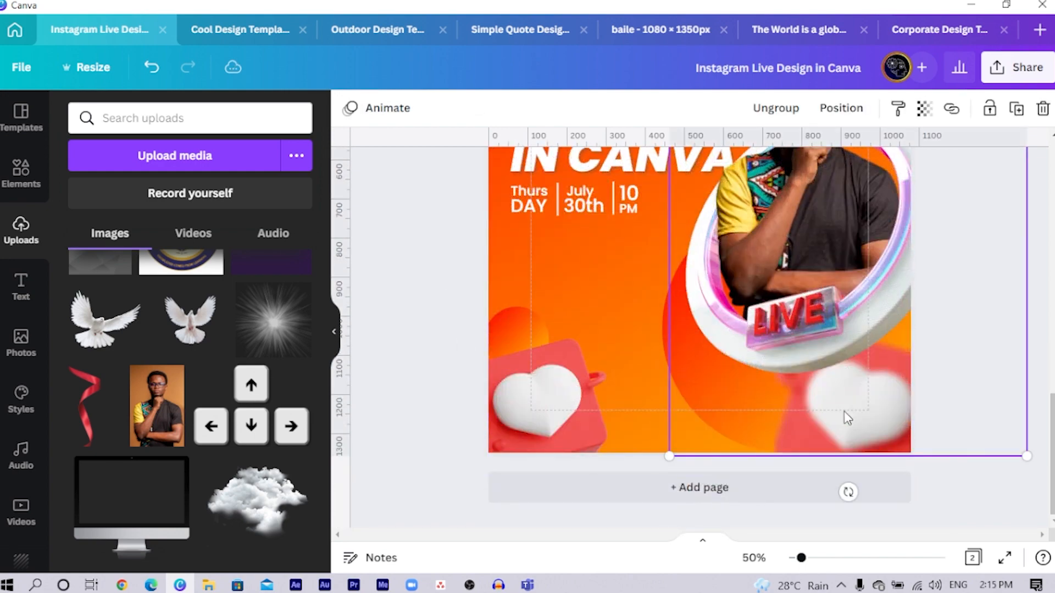
{"action": "left_click", "coordinate": [844, 412]}
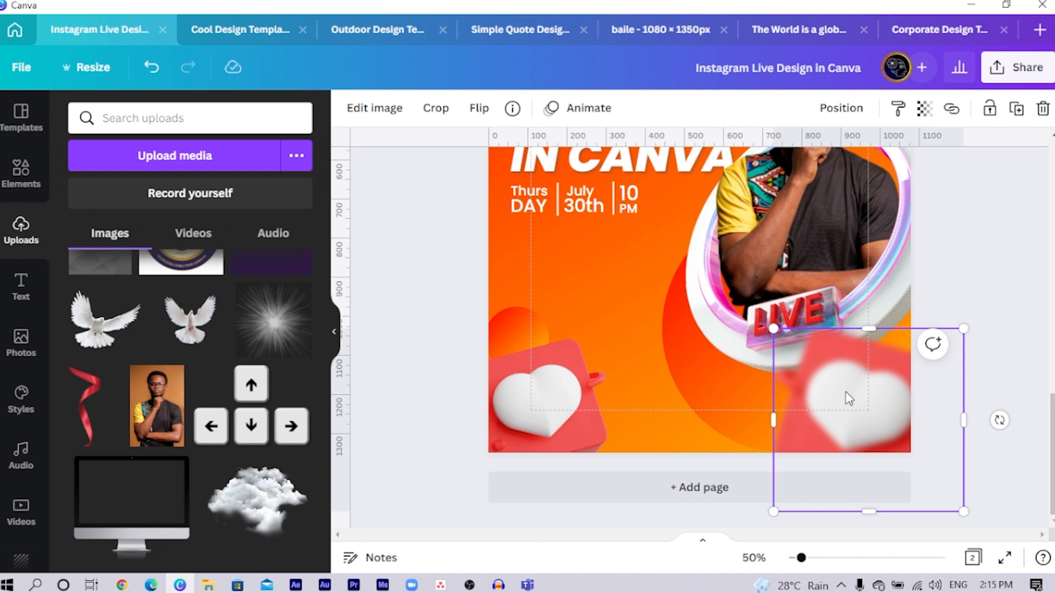
{"action": "left_click_drag", "start_coordinate": [844, 412], "coordinate": [847, 431]}
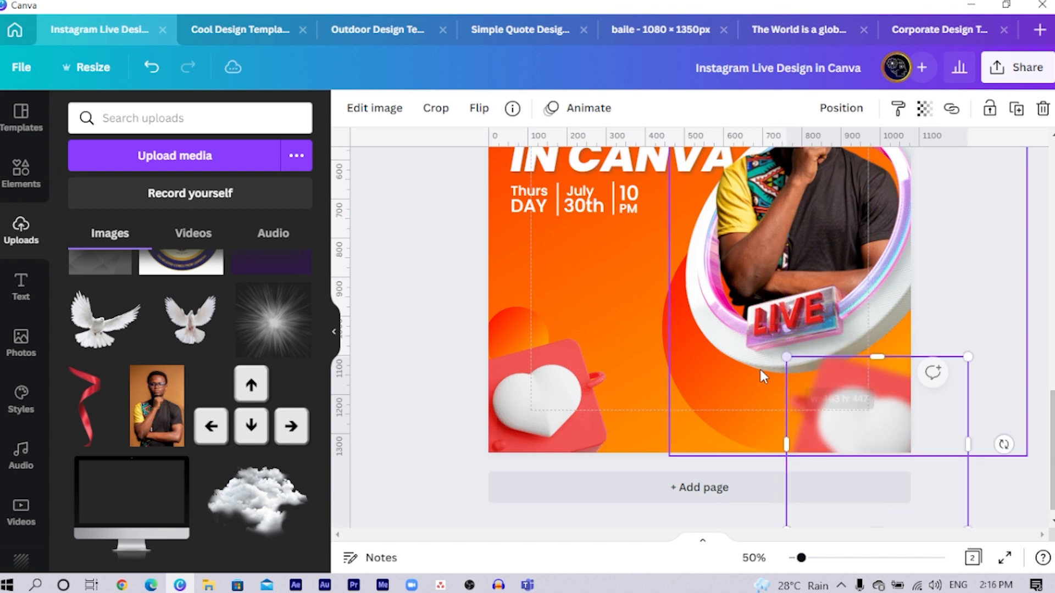
- Move the small heart above the headline on page 2 closer to the page's upper-left corner
{"action": "scroll", "coordinate": [753, 371], "scroll_direction": "down", "scroll_amount": 3, "text": "ctrl"}
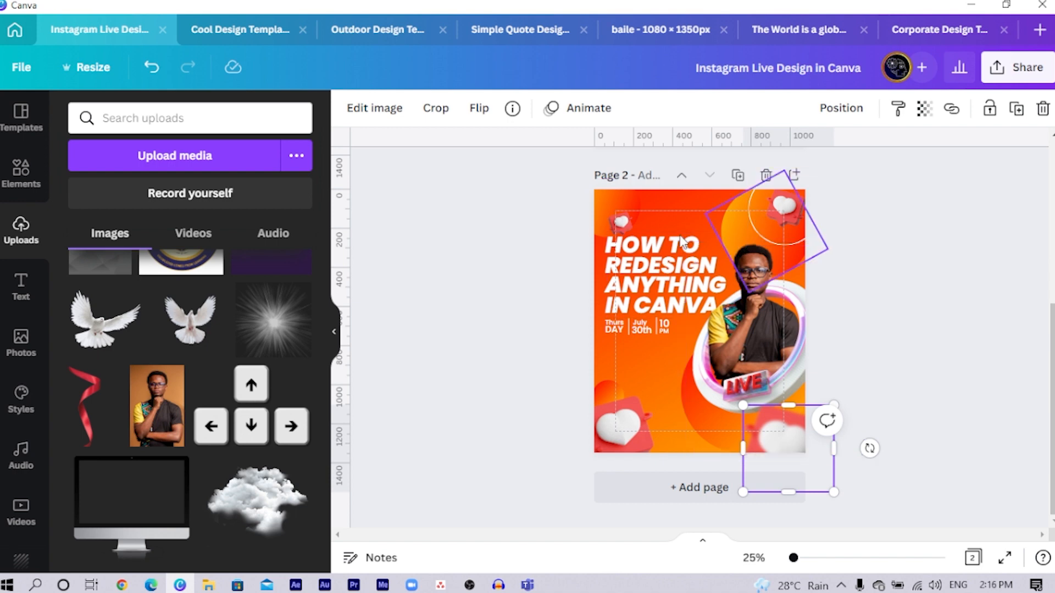
{"action": "left_click", "coordinate": [515, 283]}
{"action": "left_click_drag", "start_coordinate": [618, 221], "coordinate": [614, 206]}
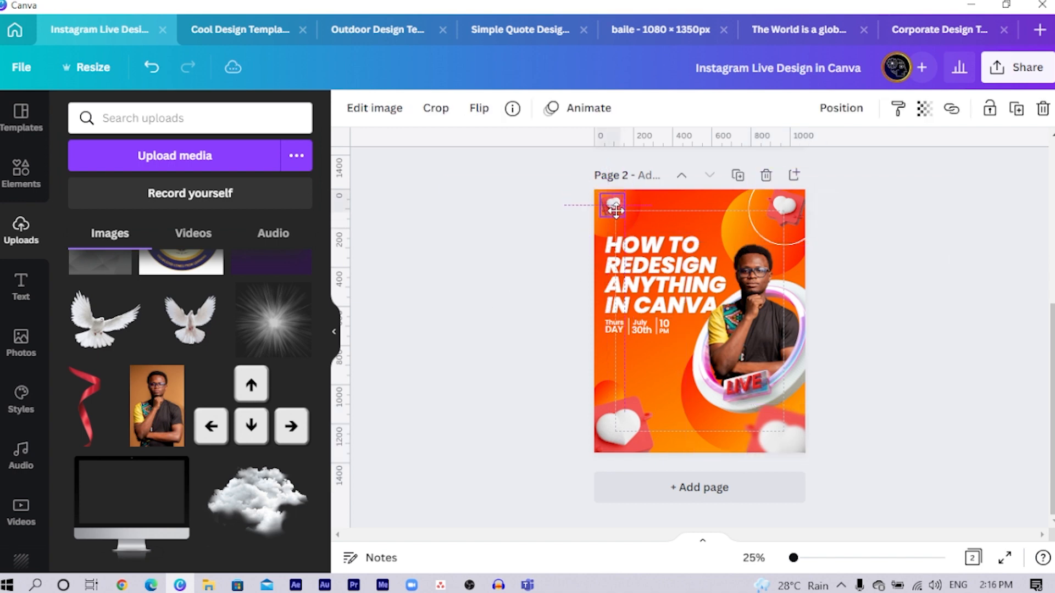
{"action": "left_click", "coordinate": [463, 256]}
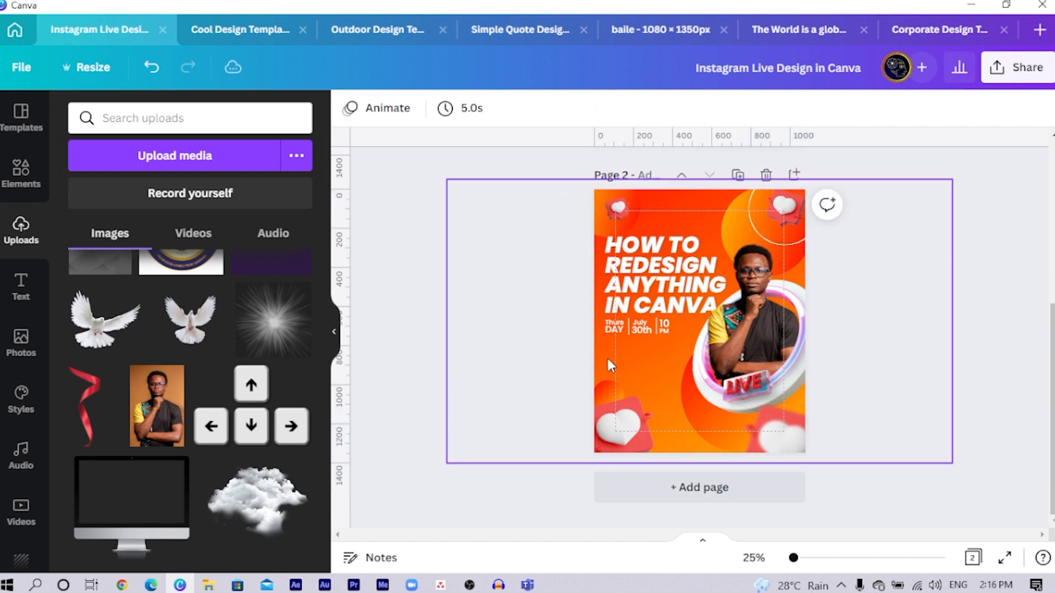
- Search the elements library for "dots"
{"action": "scroll", "coordinate": [559, 403], "scroll_direction": "up", "scroll_amount": 5}
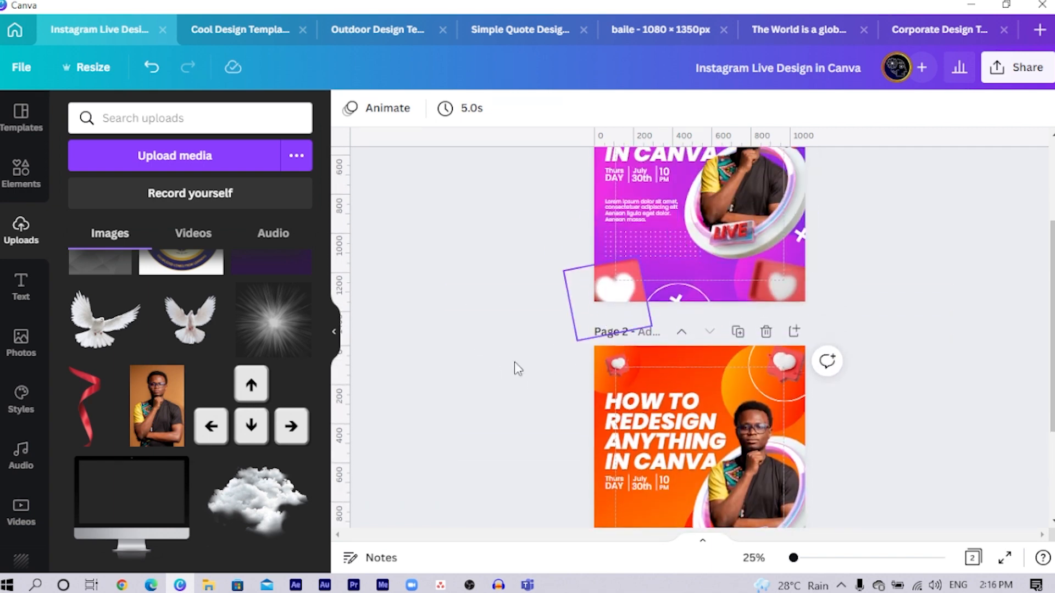
{"action": "scroll", "coordinate": [555, 433], "scroll_direction": "down", "scroll_amount": 5}
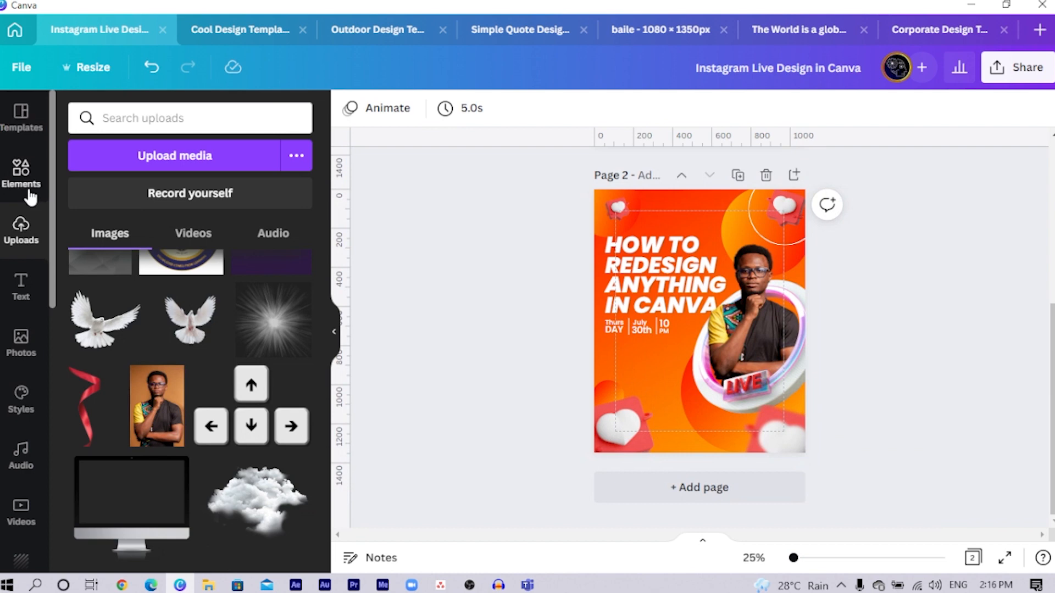
{"action": "left_click", "coordinate": [234, 118]}
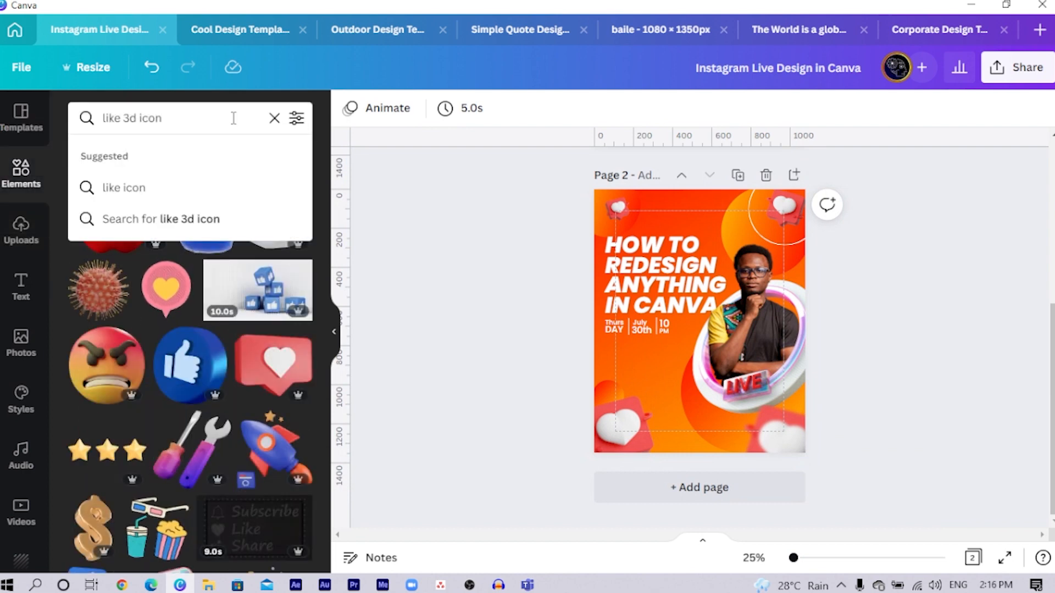
{"action": "key", "text": "ctrl+a"}
{"action": "type", "text": "dots"}
{"action": "key", "text": "Return"}
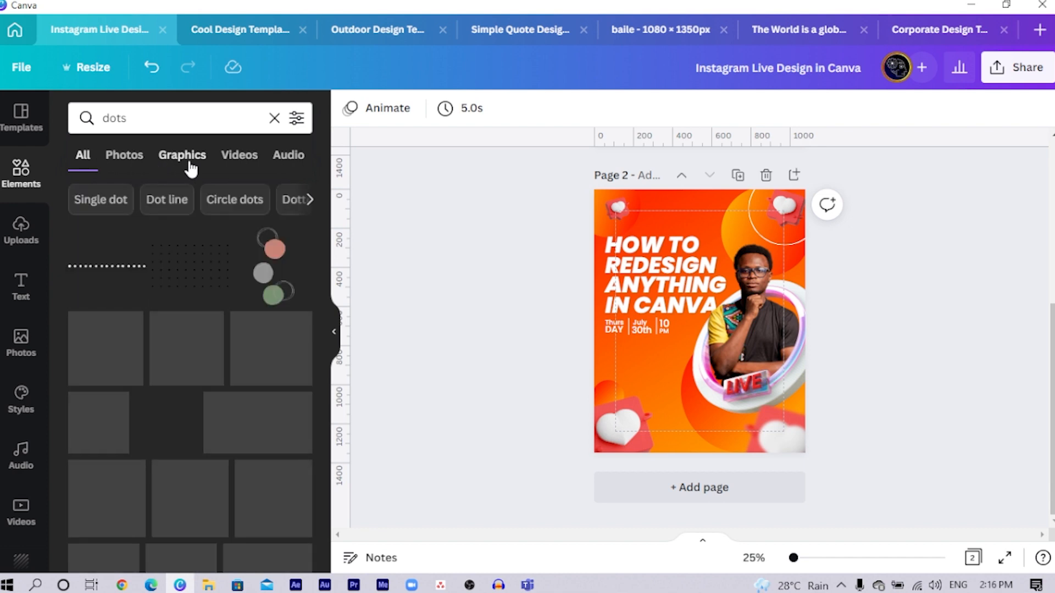
- Add the rectangular black dot grid below the date on page 2 and place a duplicate directly to its right
{"action": "left_click", "coordinate": [196, 279]}
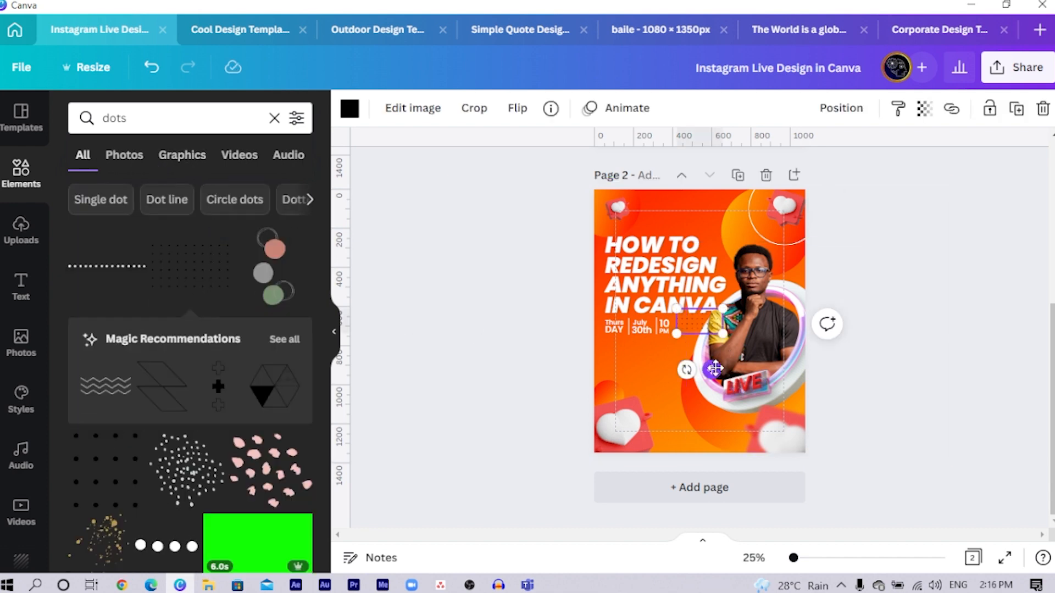
{"action": "left_click_drag", "start_coordinate": [709, 371], "coordinate": [638, 402]}
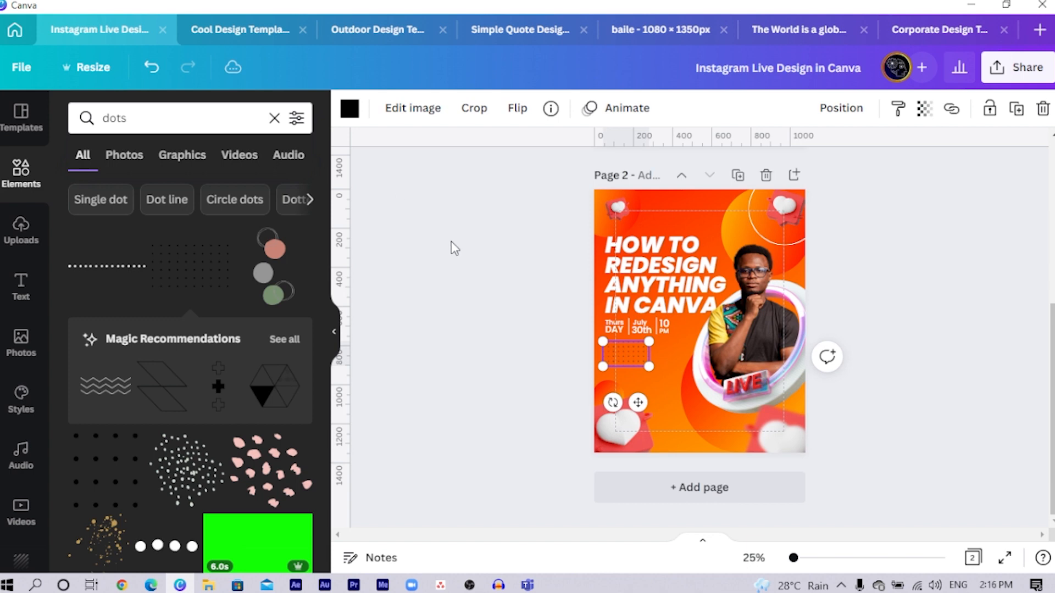
{"action": "left_click_drag", "start_coordinate": [640, 367], "coordinate": [680, 359]}
{"action": "scroll", "coordinate": [680, 360], "scroll_direction": "up", "scroll_amount": 5}
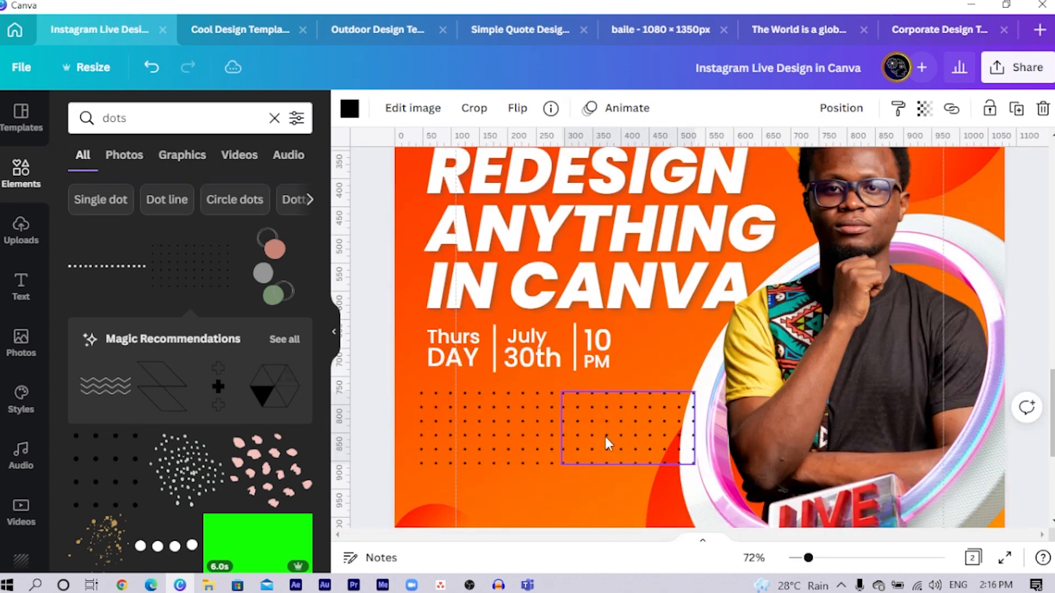
- Scale the two dot grids down together and nudge the right one to even out the spacing between them
{"action": "left_click", "coordinate": [493, 456]}
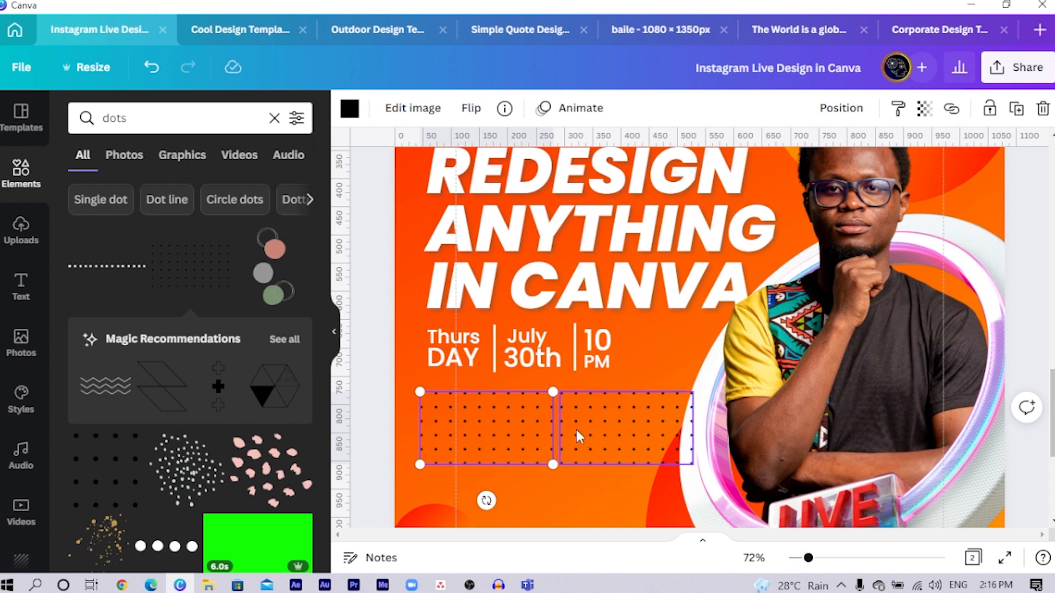
{"action": "left_click", "coordinate": [670, 445], "text": "shift"}
{"action": "left_click_drag", "start_coordinate": [693, 464], "coordinate": [651, 454]}
{"action": "left_click", "coordinate": [363, 406]}
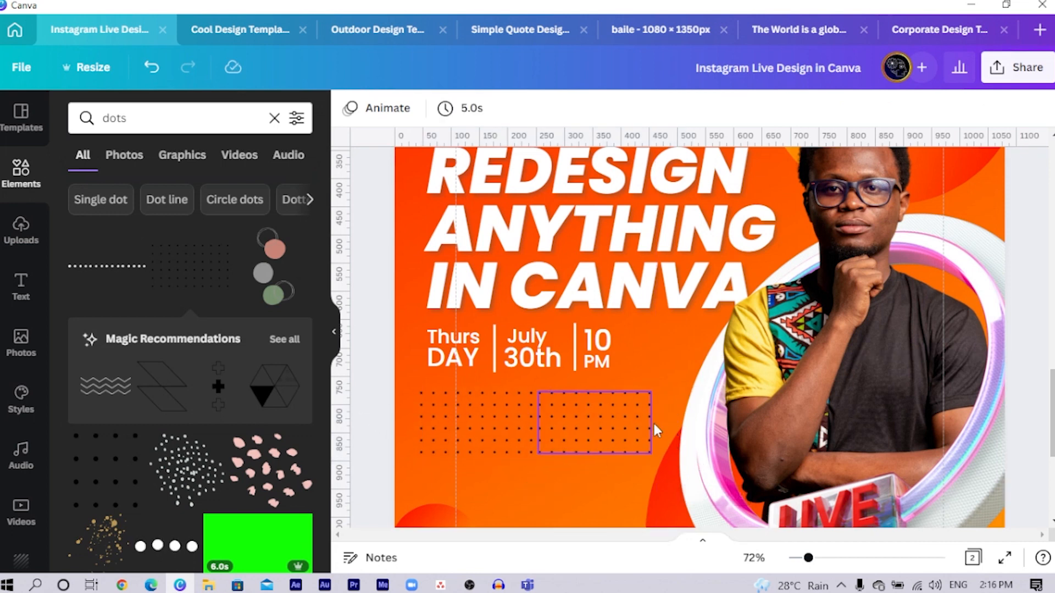
{"action": "left_click", "coordinate": [605, 413]}
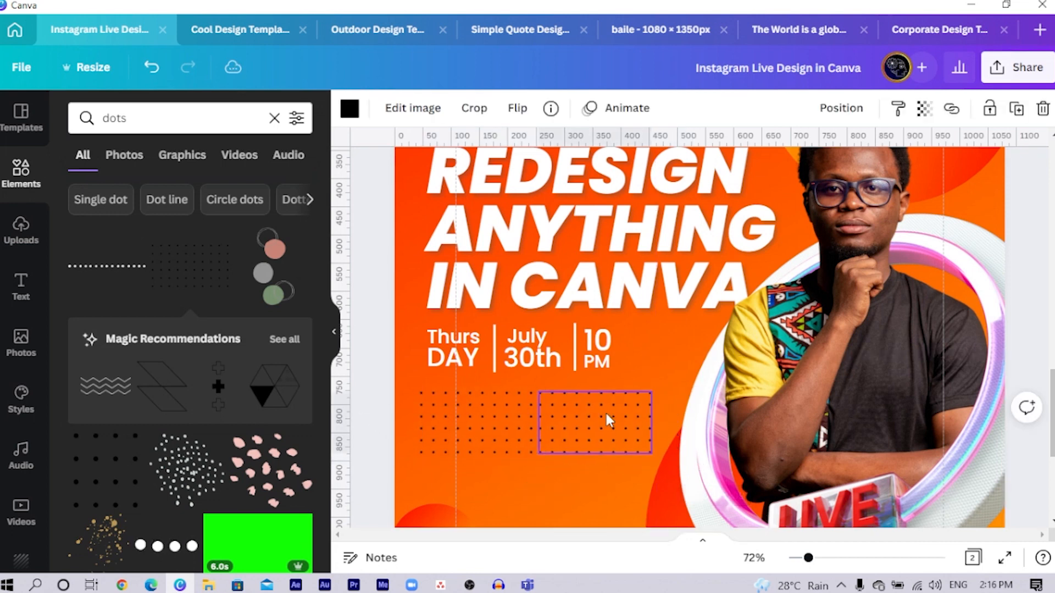
{"action": "left_click", "coordinate": [477, 408], "text": "shift"}
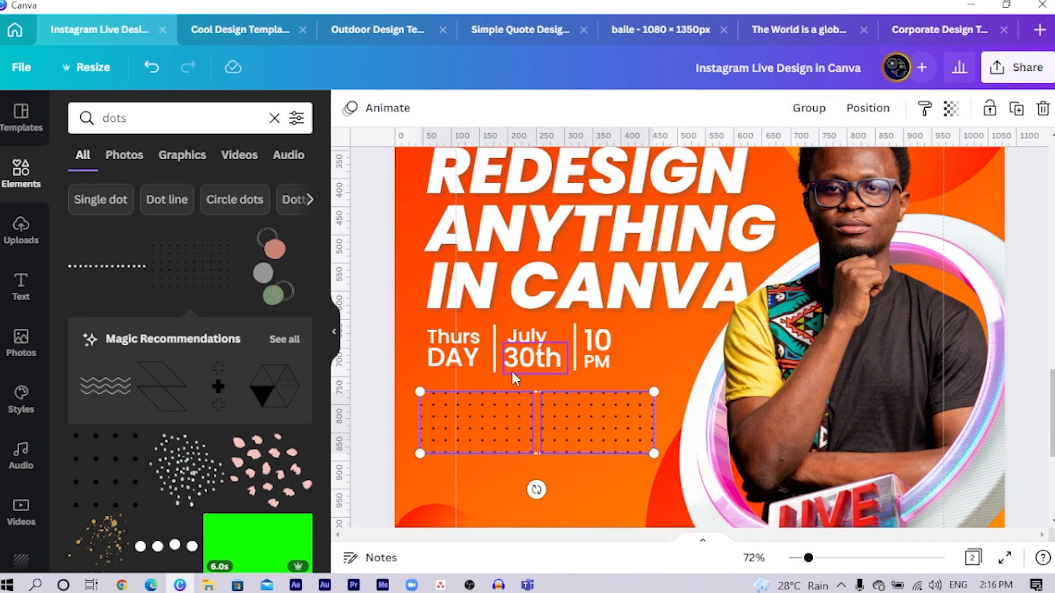
- Recolor both dot grids white and group them into one object
{"action": "left_click", "coordinate": [485, 428]}
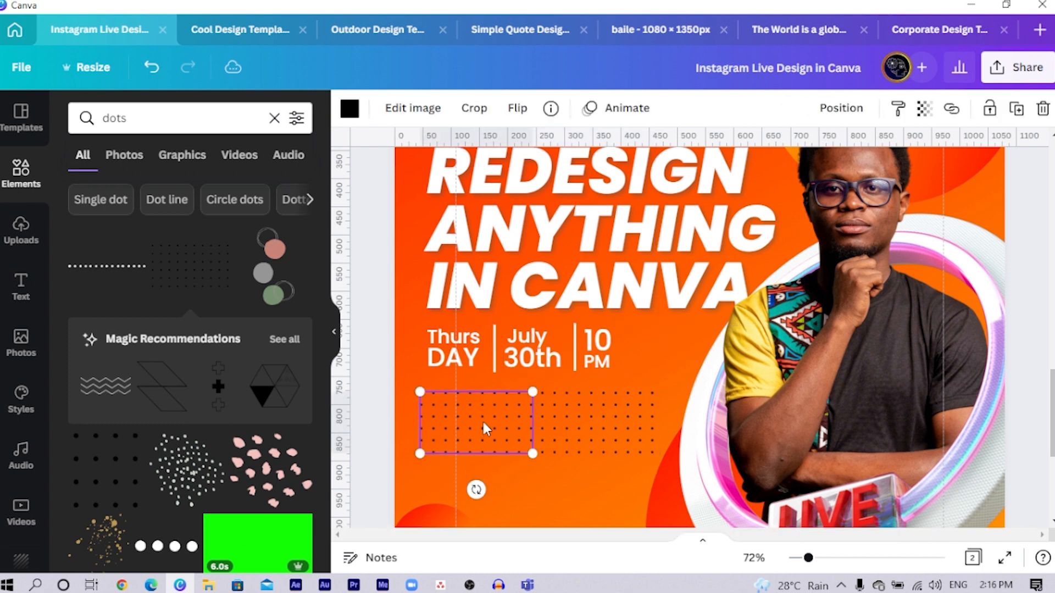
{"action": "left_click", "coordinate": [350, 108]}
{"action": "left_click", "coordinate": [82, 246]}
{"action": "left_click", "coordinate": [625, 423]}
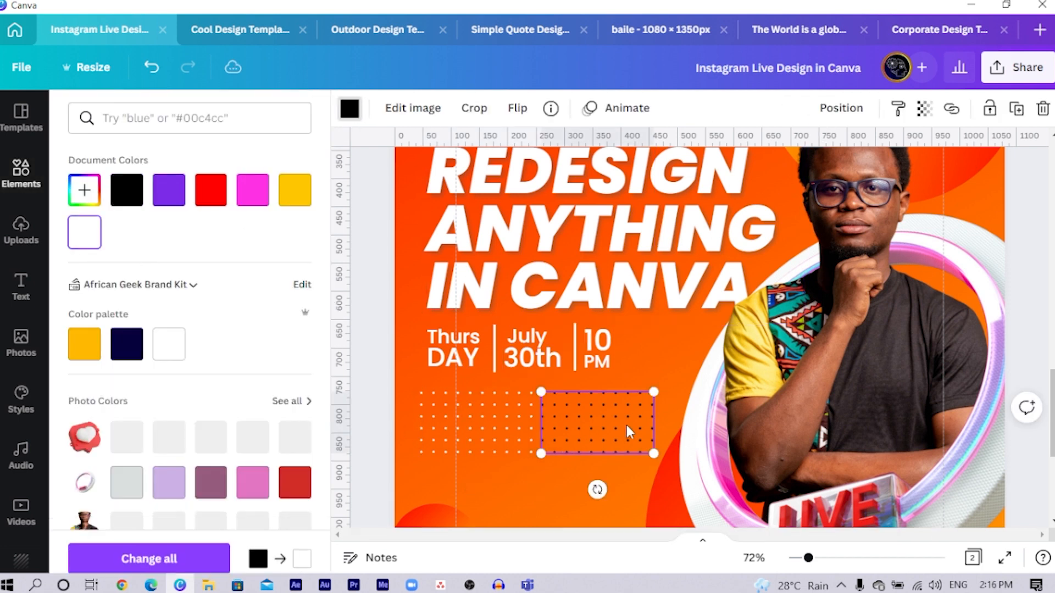
{"action": "left_click", "coordinate": [101, 243]}
{"action": "left_click", "coordinate": [470, 420], "text": "shift"}
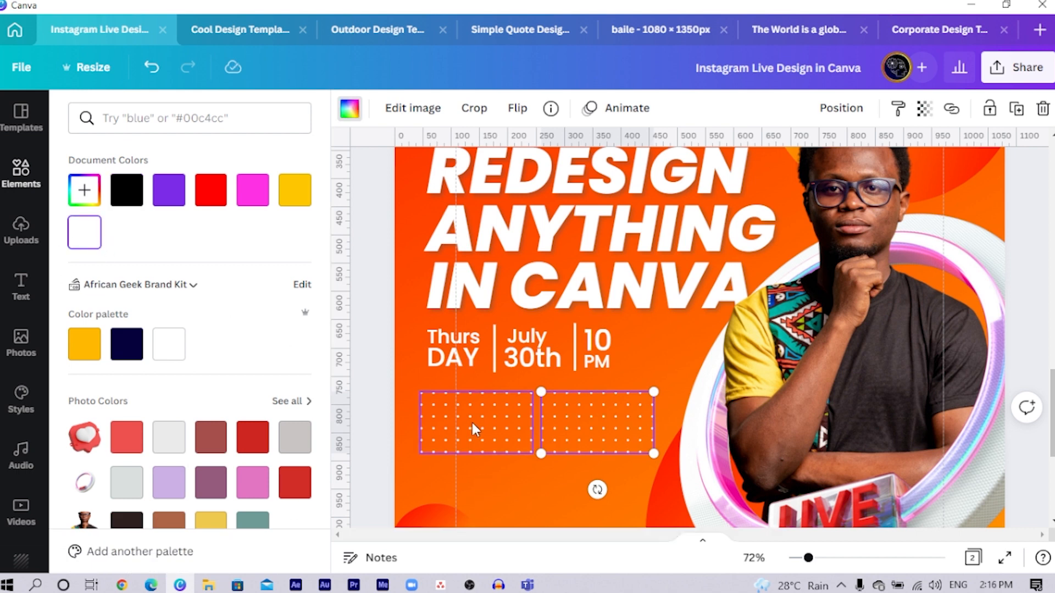
{"action": "key", "text": "ctrl+g"}
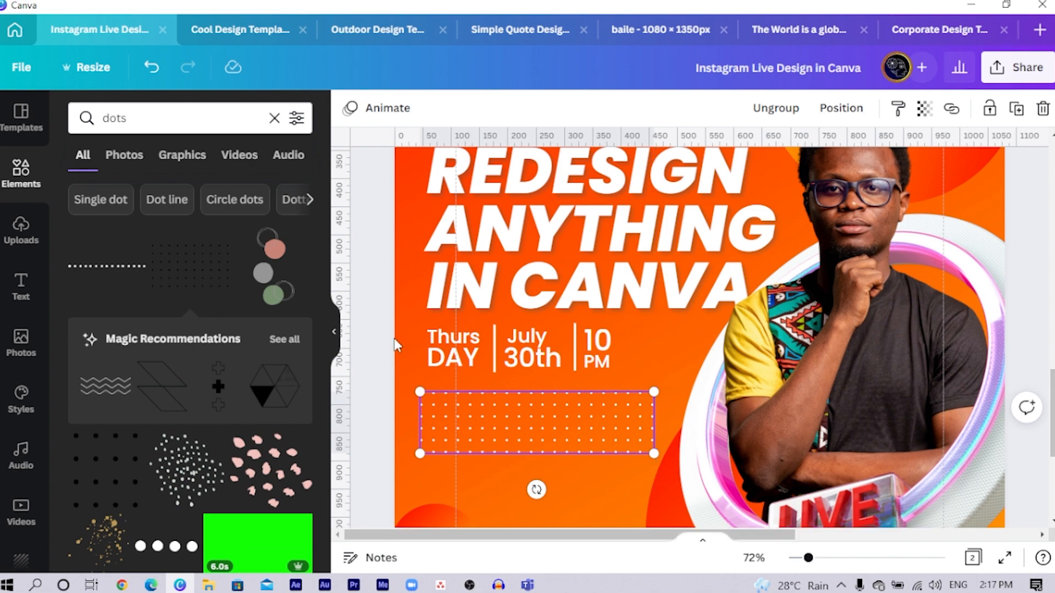
{"action": "left_click", "coordinate": [385, 297]}
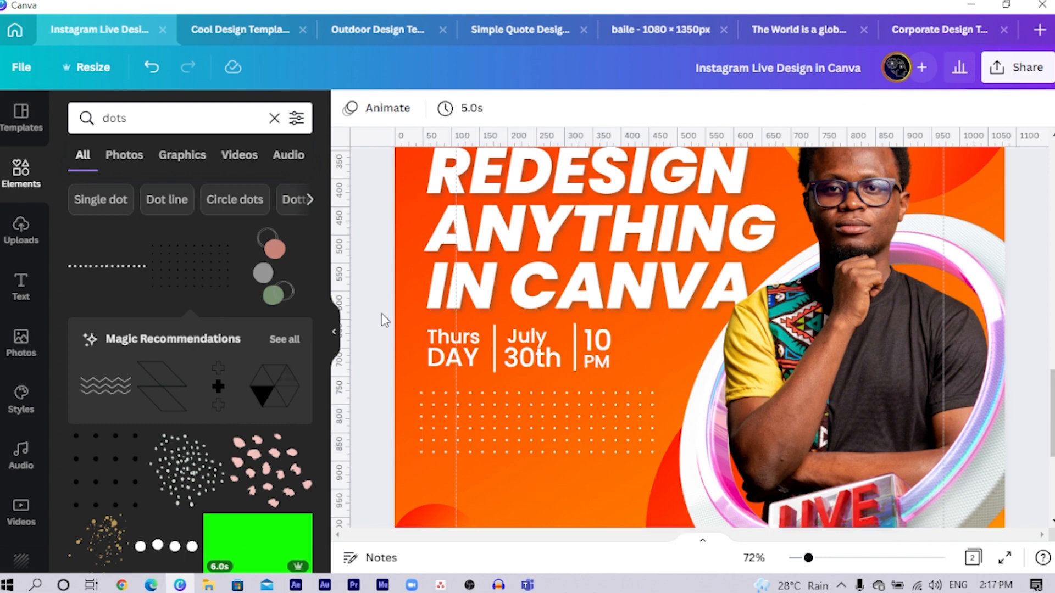
- Copy the Lorem ipsum paragraph from page 1 onto page 2, below the date and time
{"action": "key", "text": "ctrl+minus"}
{"action": "scroll", "coordinate": [637, 351], "scroll_direction": "up", "scroll_amount": 5}
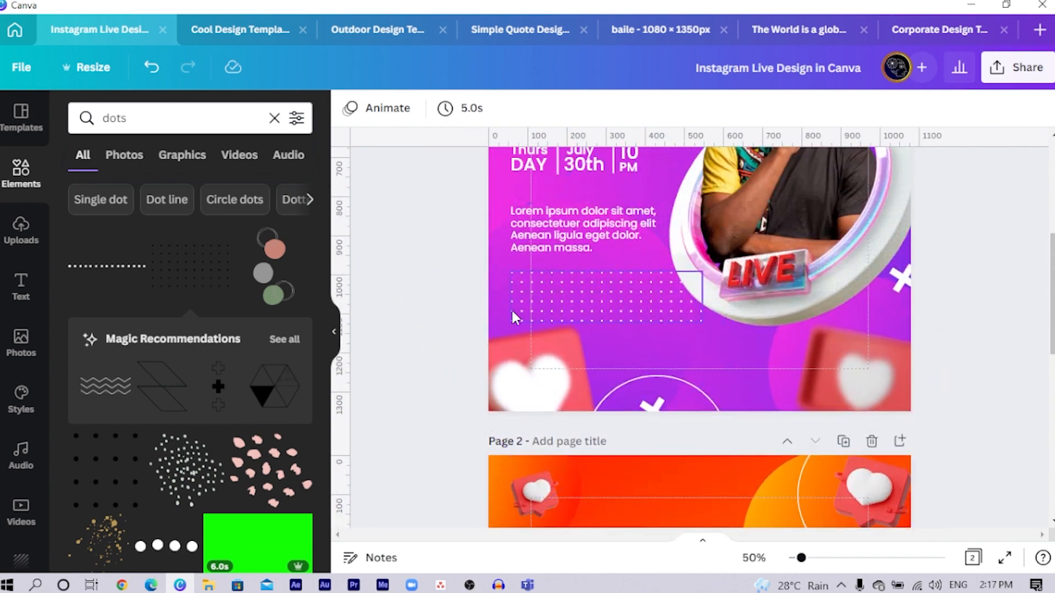
{"action": "scroll", "coordinate": [512, 316], "scroll_direction": "up", "scroll_amount": 3}
{"action": "left_click", "coordinate": [557, 389]}
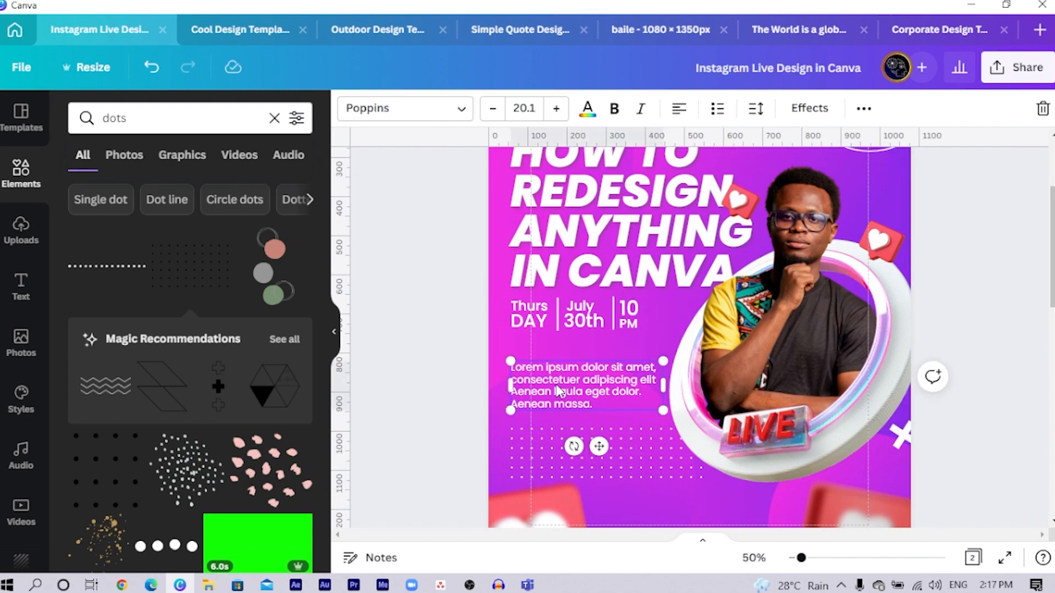
{"action": "scroll", "coordinate": [558, 385], "scroll_direction": "down", "scroll_amount": 10}
{"action": "left_click", "coordinate": [582, 416]}
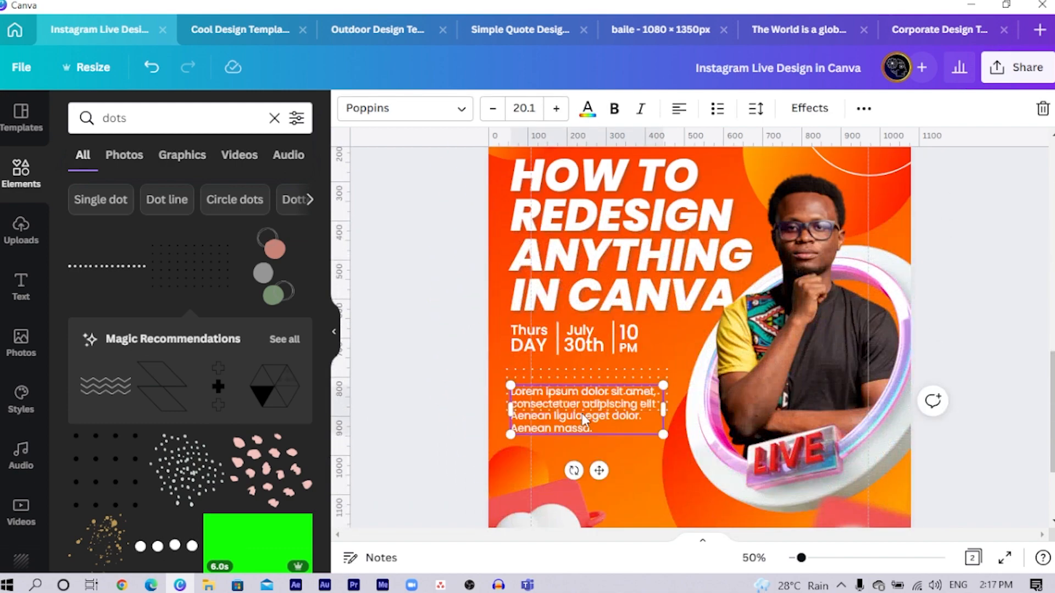
- Move the Lorem ipsum paragraph below the dot grid and shrink the 3D heart in page 2's lower-left corner
{"action": "left_click_drag", "start_coordinate": [580, 419], "coordinate": [576, 459]}
{"action": "scroll", "coordinate": [549, 473], "scroll_direction": "down", "scroll_amount": 3}
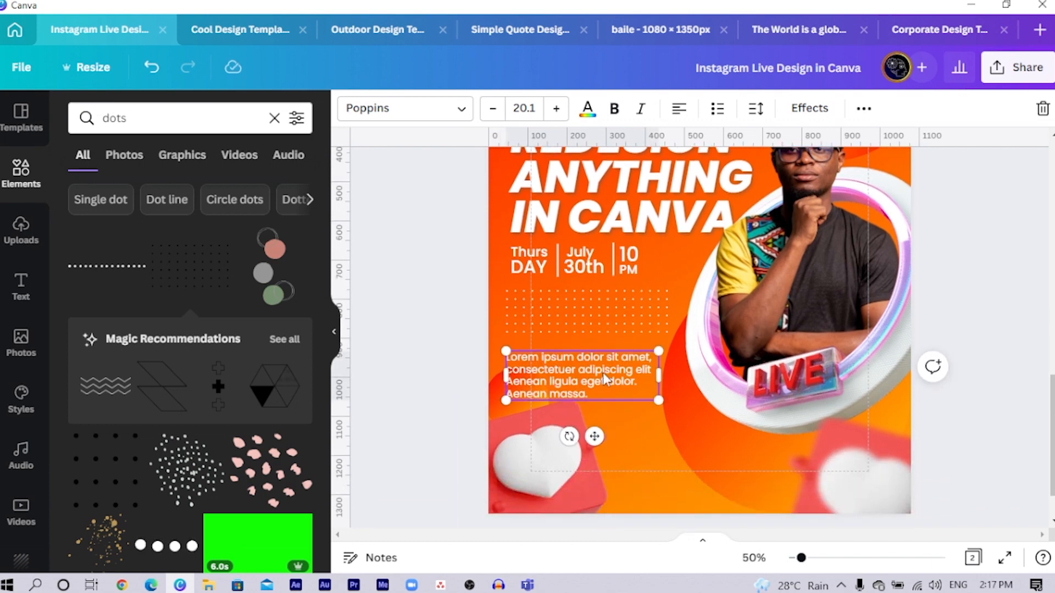
{"action": "left_click", "coordinate": [543, 485]}
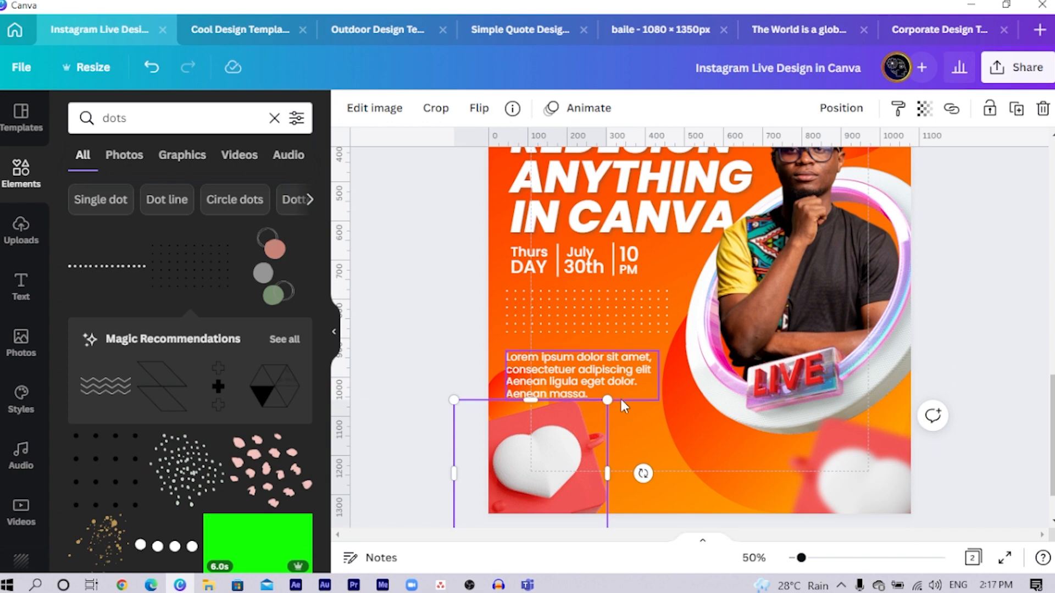
{"action": "left_click_drag", "start_coordinate": [608, 395], "coordinate": [577, 429]}
{"action": "scroll", "coordinate": [657, 421], "scroll_direction": "up", "scroll_amount": 3}
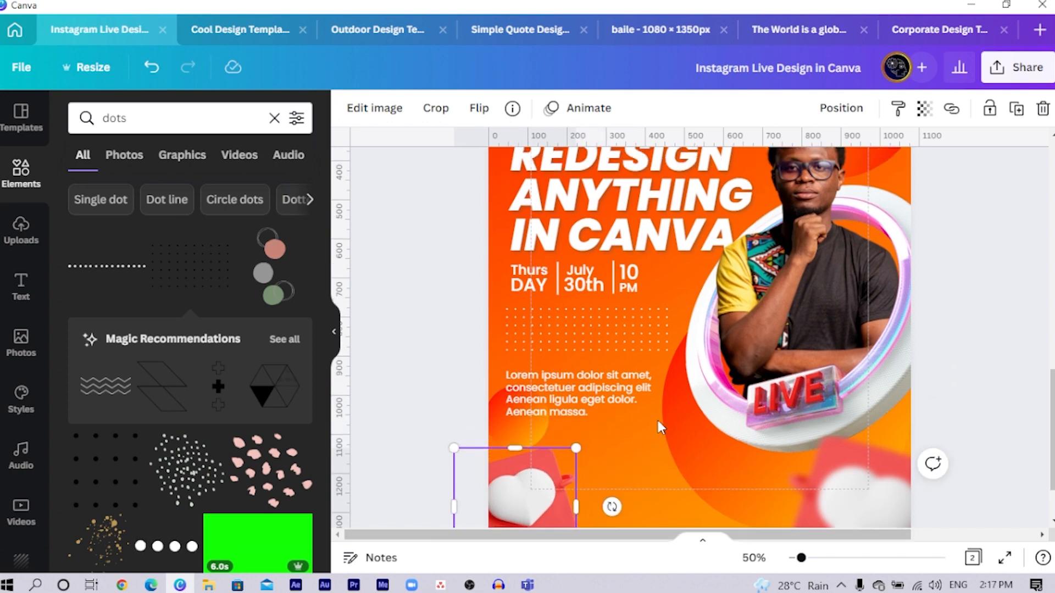
{"action": "scroll", "coordinate": [657, 420], "scroll_direction": "down", "scroll_amount": 2}
{"action": "scroll", "coordinate": [781, 435], "scroll_direction": "up", "scroll_amount": 6}
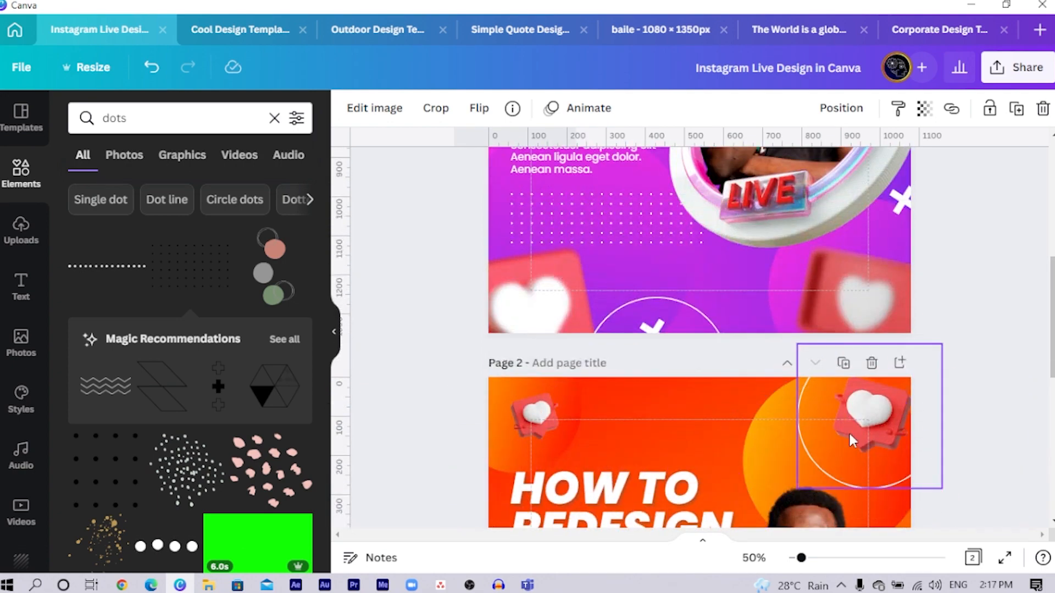
{"action": "scroll", "coordinate": [776, 322], "scroll_direction": "up", "scroll_amount": 3}
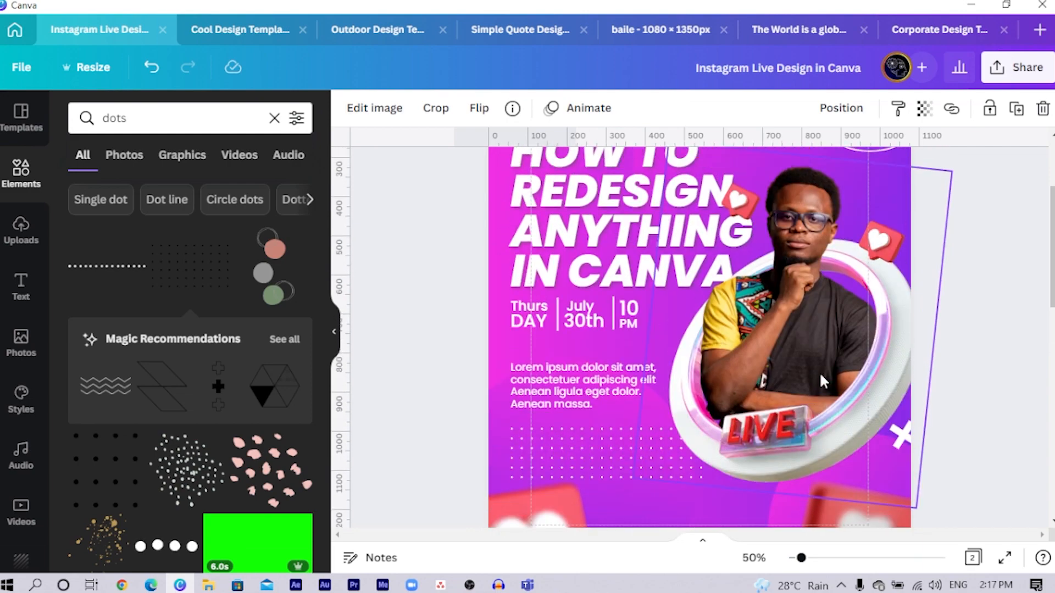
{"action": "scroll", "coordinate": [819, 371], "scroll_direction": "down", "scroll_amount": 6}
{"action": "scroll", "coordinate": [823, 379], "scroll_direction": "down", "scroll_amount": 6}
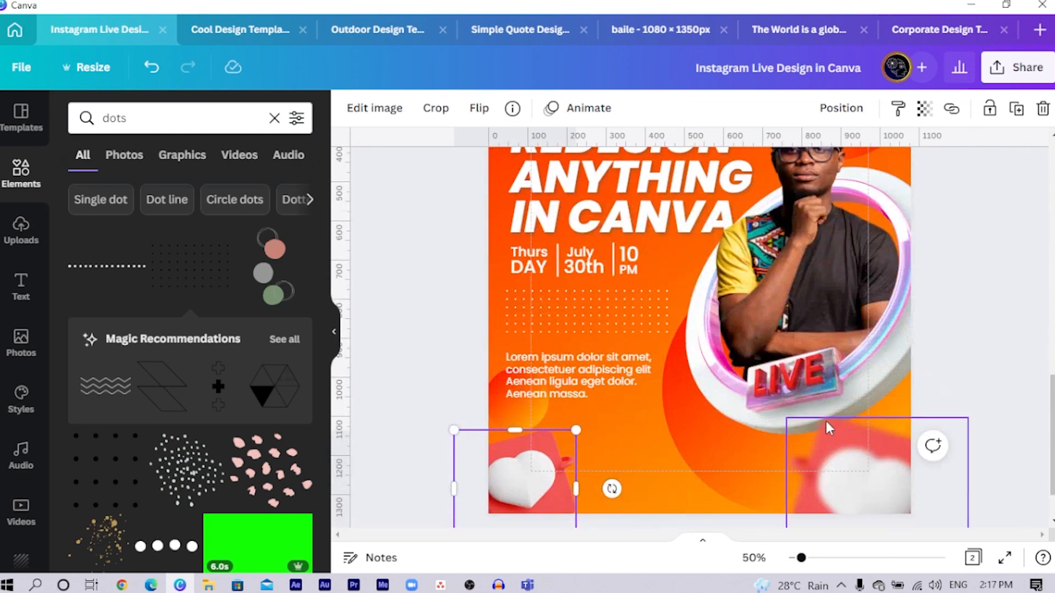
- Crop a thin strip off the upper edge of the LIVE ring image on page 2
{"action": "left_click", "coordinate": [740, 422]}
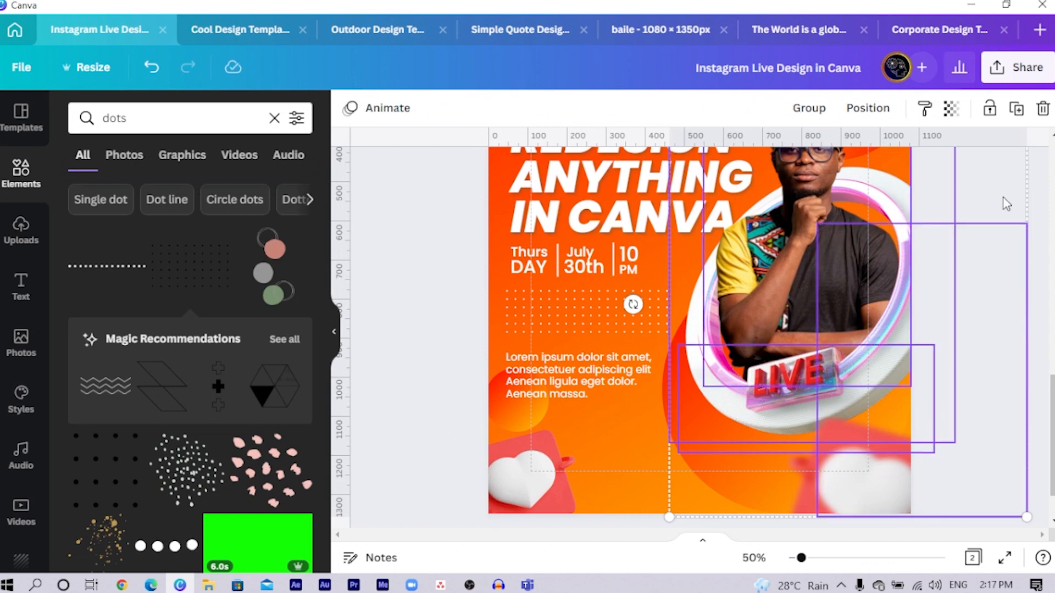
{"action": "left_click", "coordinate": [998, 188]}
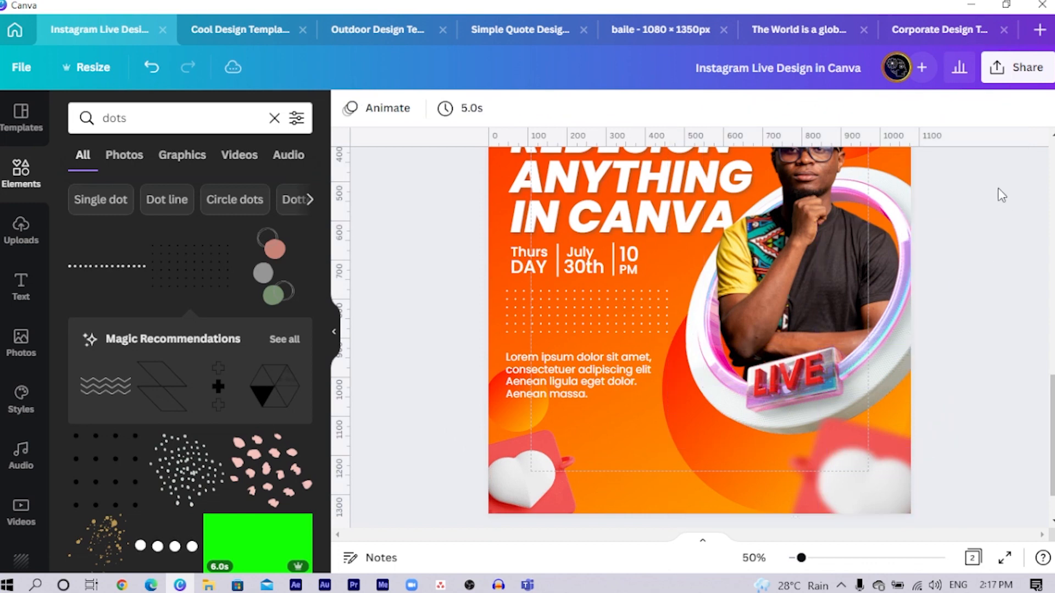
{"action": "left_click", "coordinate": [689, 320]}
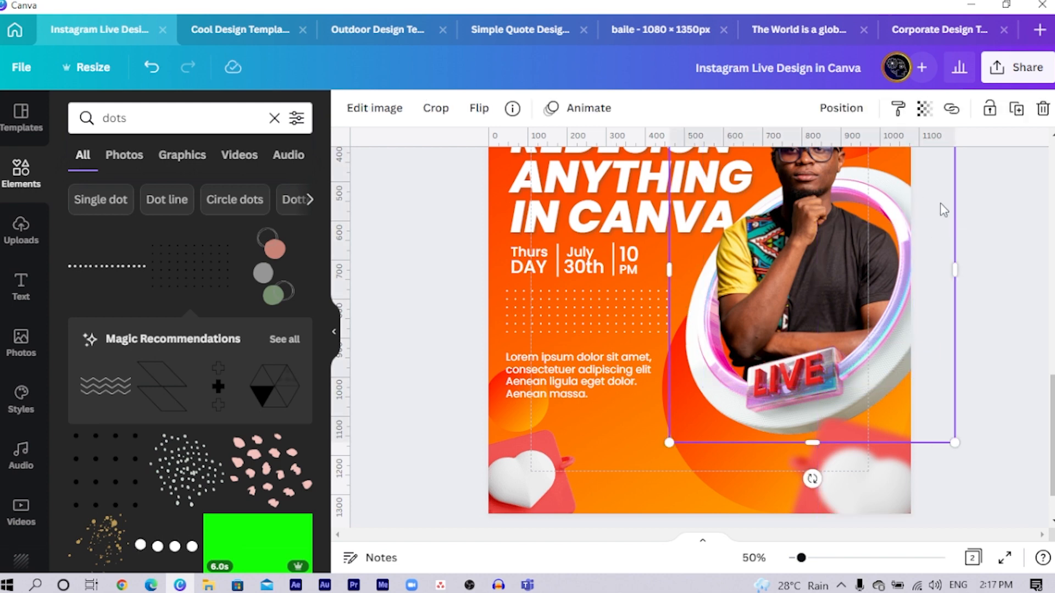
{"action": "scroll", "coordinate": [824, 332], "scroll_direction": "up", "scroll_amount": 3}
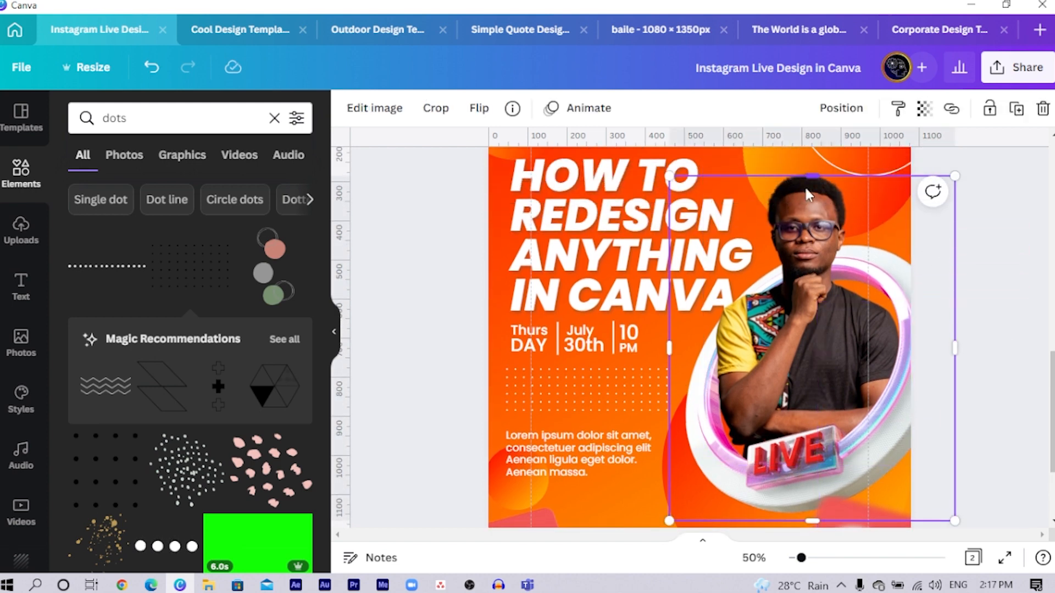
{"action": "mouse_move", "coordinate": [806, 189]}
{"action": "left_mouse_down"}
{"action": "mouse_move", "coordinate": [808, 206]}
{"action": "mouse_move", "coordinate": [808, 193]}
{"action": "left_mouse_up"}
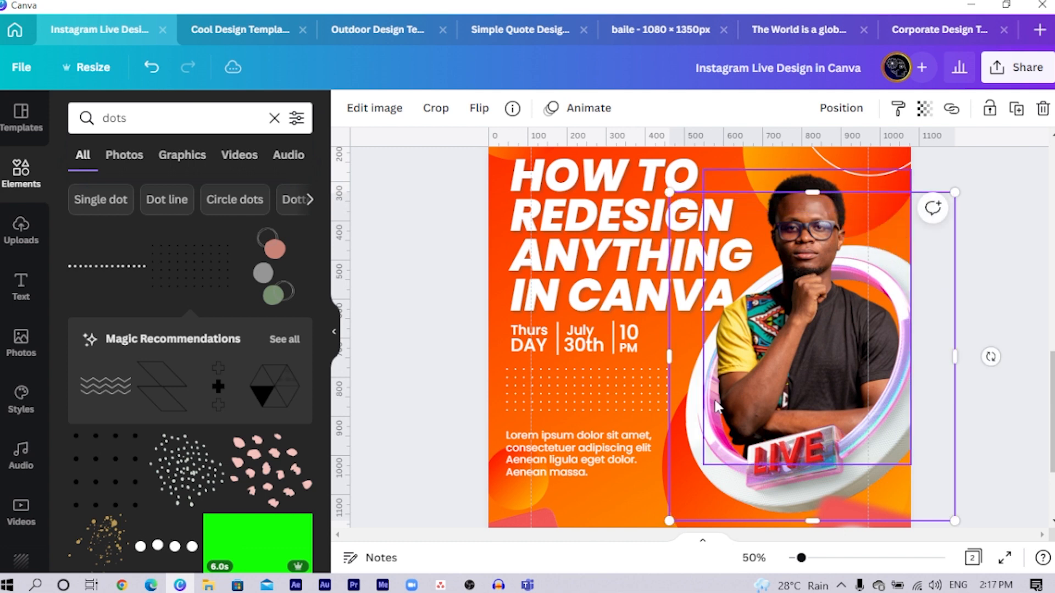
- Give the LIVE ring image a Drop shadow
{"action": "left_click", "coordinate": [370, 112]}
{"action": "left_click", "coordinate": [280, 256]}
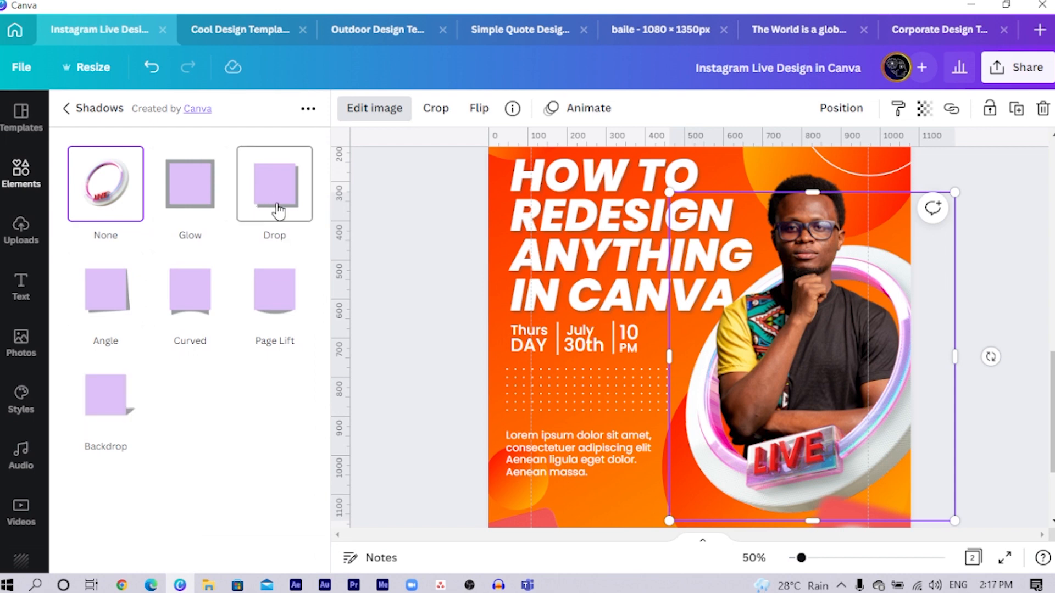
{"action": "left_click", "coordinate": [275, 182]}
{"action": "scroll", "coordinate": [555, 287], "scroll_direction": "down", "scroll_amount": 1}
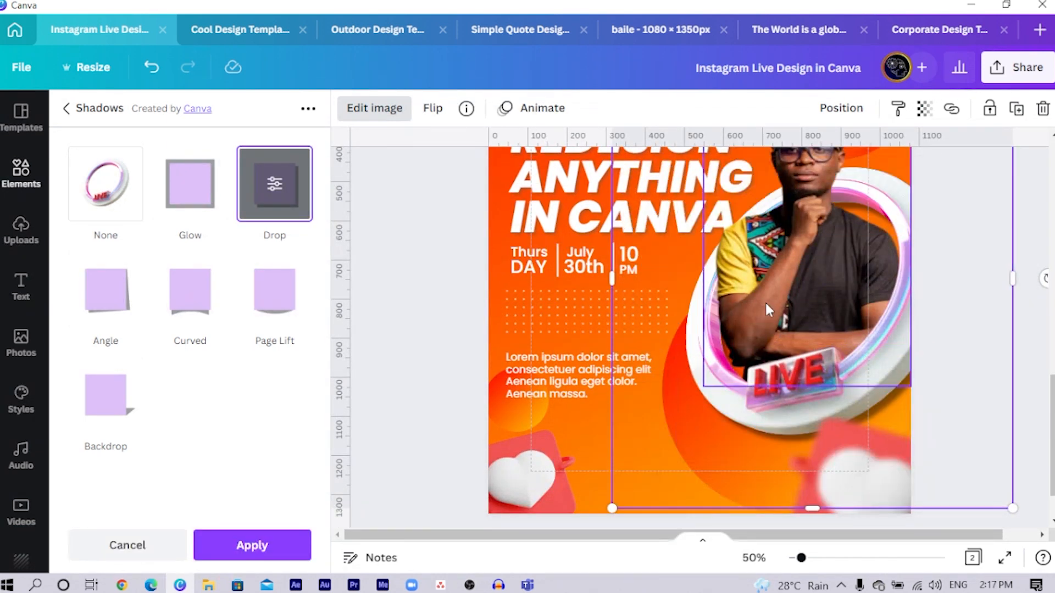
- Set the ring's drop shadow to offset 4, blur 14 and transparency 40, and apply it
{"action": "left_click", "coordinate": [275, 186]}
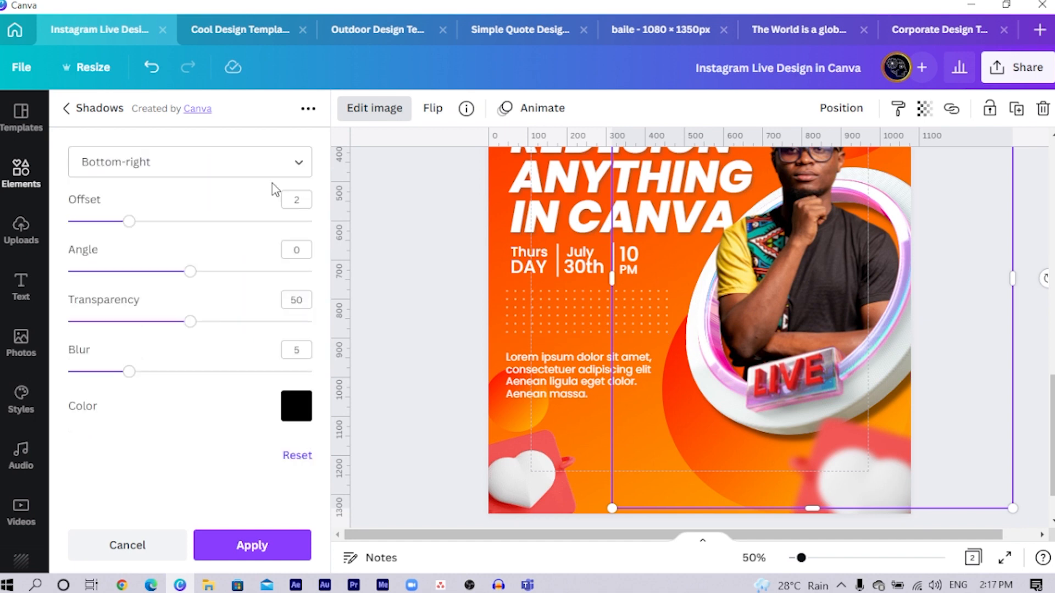
{"action": "left_click_drag", "start_coordinate": [130, 225], "coordinate": [188, 225]}
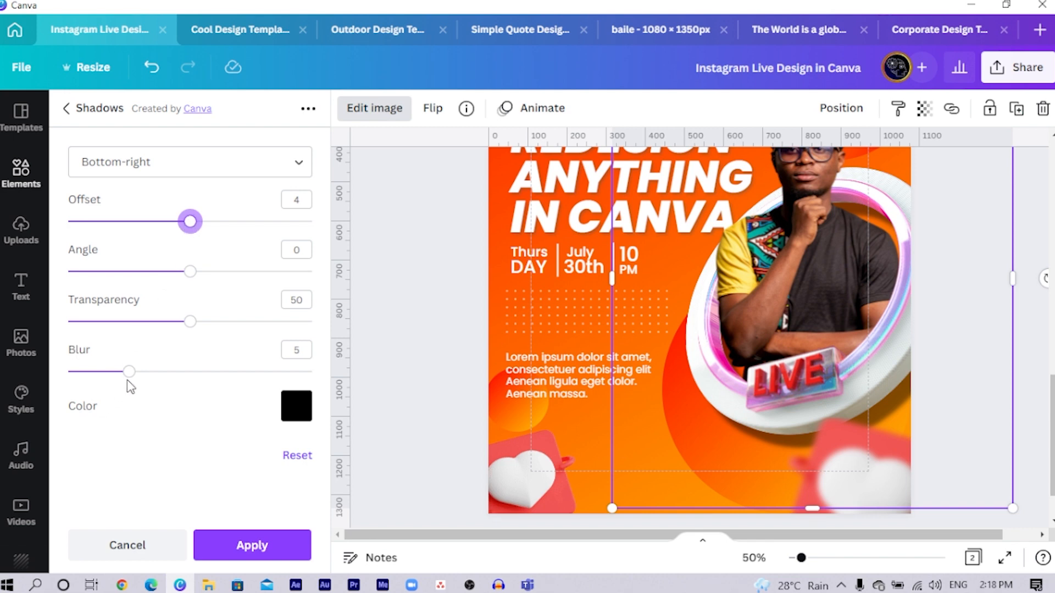
{"action": "left_click_drag", "start_coordinate": [130, 373], "coordinate": [240, 375]}
{"action": "mouse_move", "coordinate": [147, 323]}
{"action": "left_mouse_down"}
{"action": "mouse_move", "coordinate": [130, 323]}
{"action": "mouse_move", "coordinate": [140, 331]}
{"action": "left_mouse_up"}
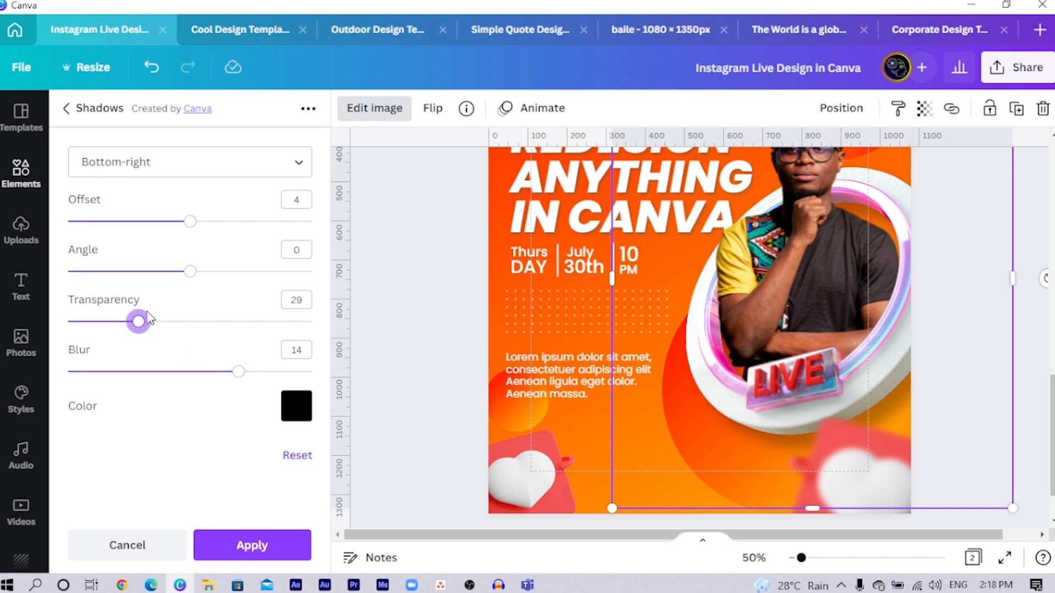
{"action": "left_click_drag", "start_coordinate": [146, 331], "coordinate": [169, 340]}
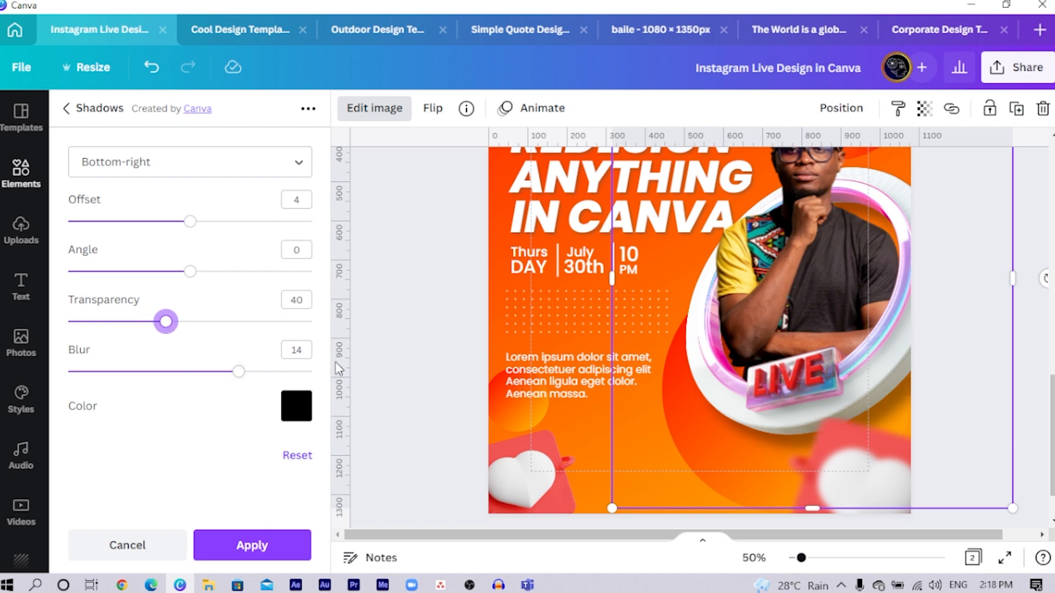
{"action": "left_click", "coordinate": [382, 329]}
{"action": "key", "text": "ctrl+minus"}
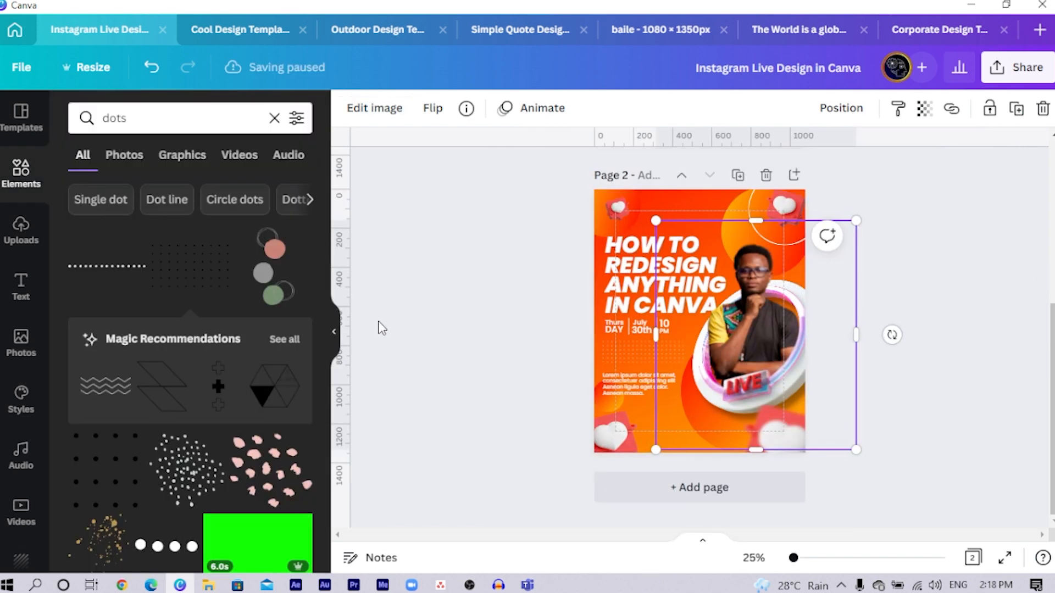
{"action": "left_click", "coordinate": [1015, 283]}
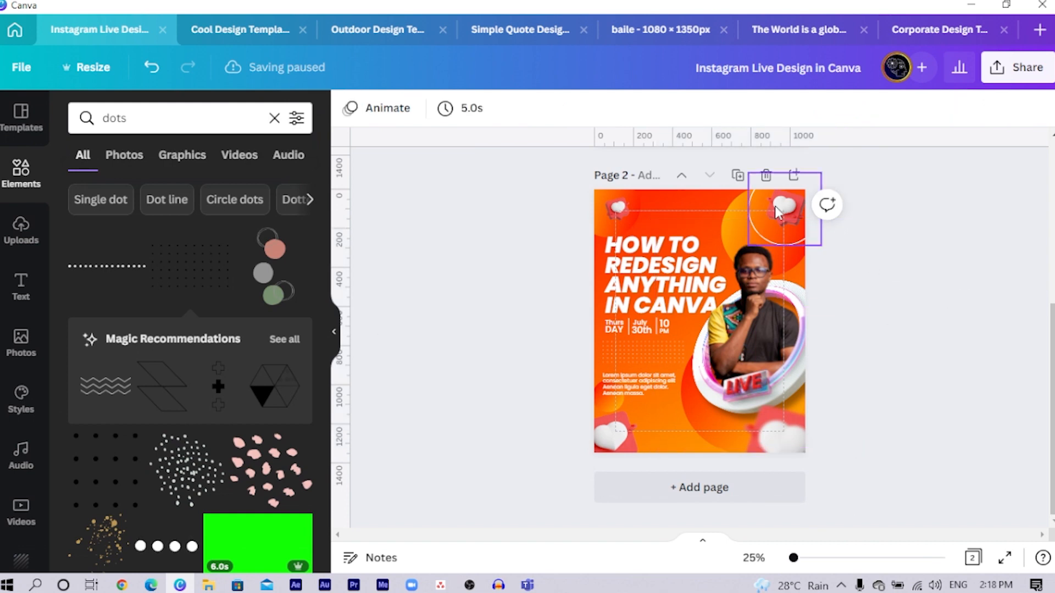
- Shrink the upper-right 3D heart on page 2 and move it down onto the lower edge of the white circle outline
{"action": "left_click", "coordinate": [787, 213]}
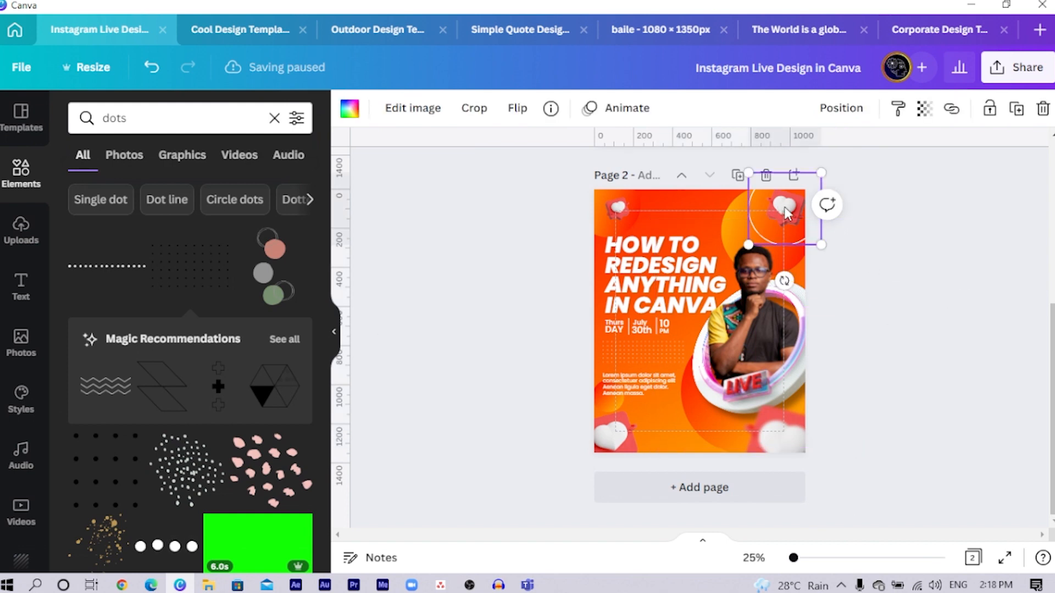
{"action": "key", "text": "ctrl+z"}
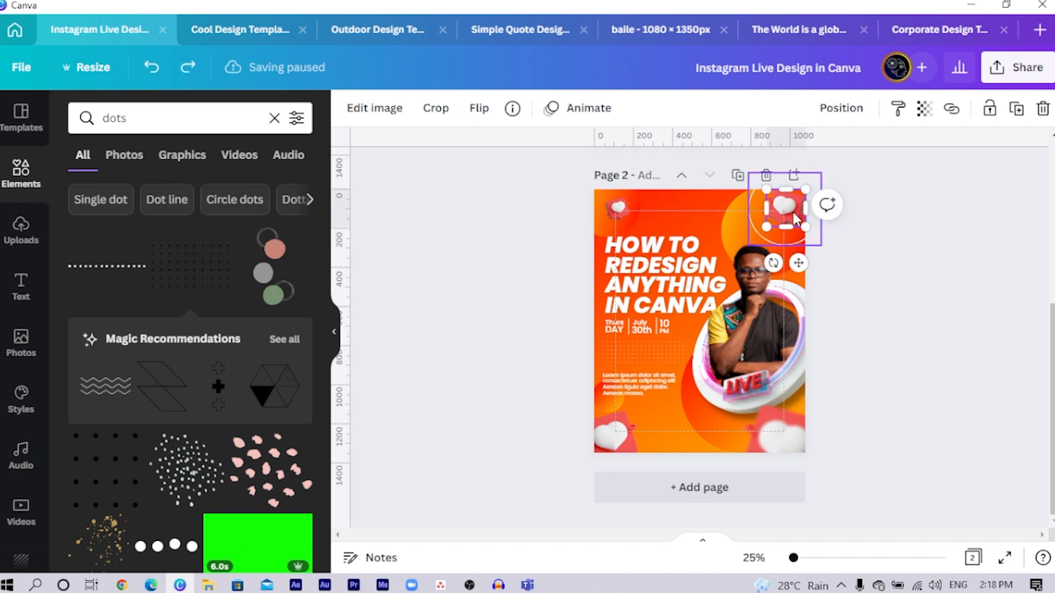
{"action": "key", "text": "ctrl+]"}
{"action": "left_click_drag", "start_coordinate": [804, 193], "coordinate": [790, 208]}
{"action": "left_click_drag", "start_coordinate": [795, 267], "coordinate": [809, 291]}
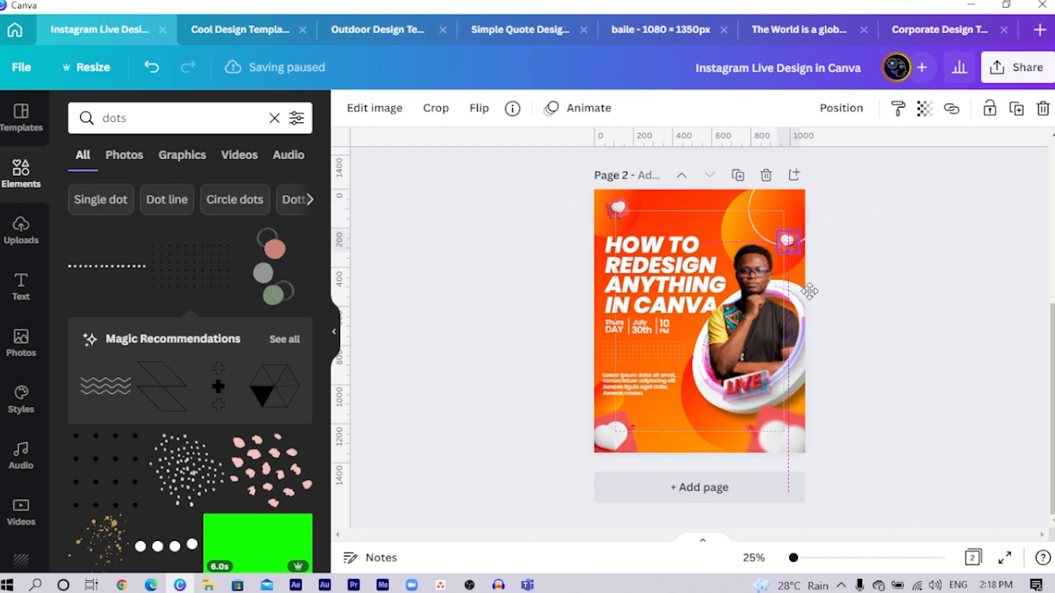
{"action": "left_click", "coordinate": [374, 325]}
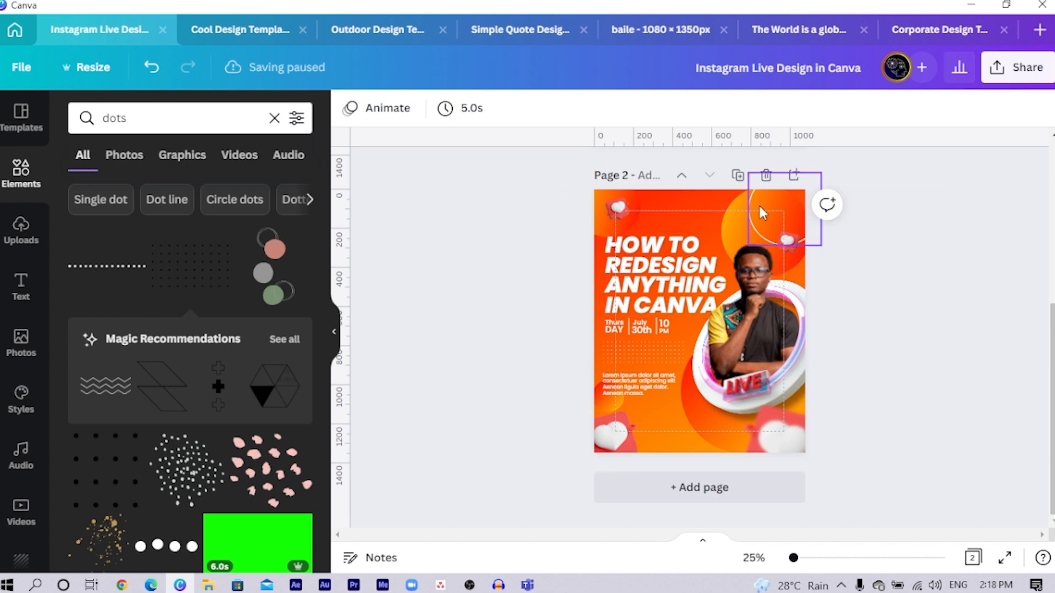
- Copy the white X at page 1's right edge onto page 2, beside the LIVE ring
{"action": "scroll", "coordinate": [760, 373], "scroll_direction": "up", "scroll_amount": 4}
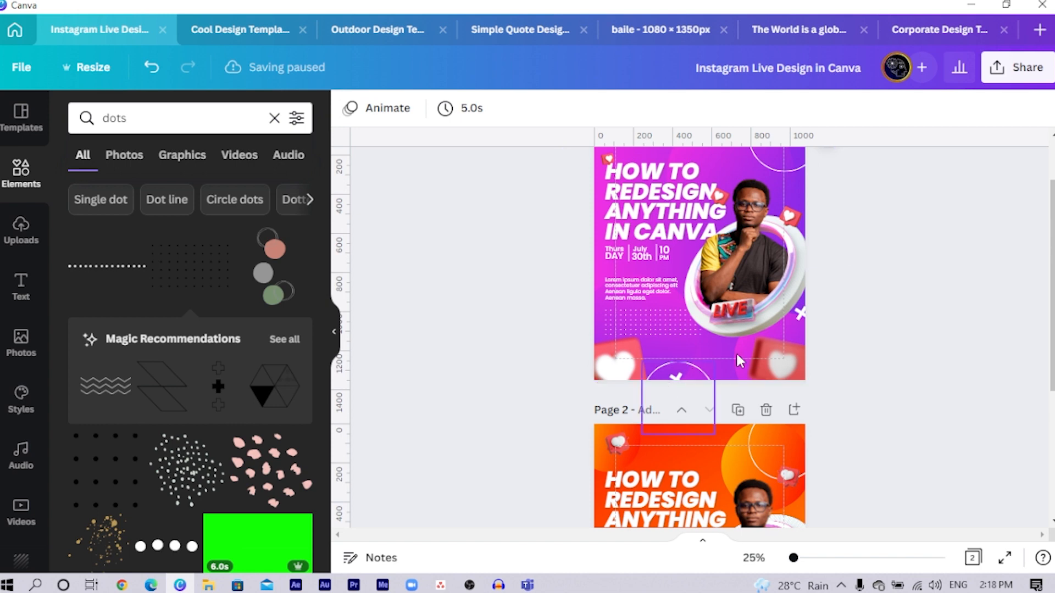
{"action": "left_click", "coordinate": [802, 318]}
{"action": "scroll", "coordinate": [732, 395], "scroll_direction": "down", "scroll_amount": 3}
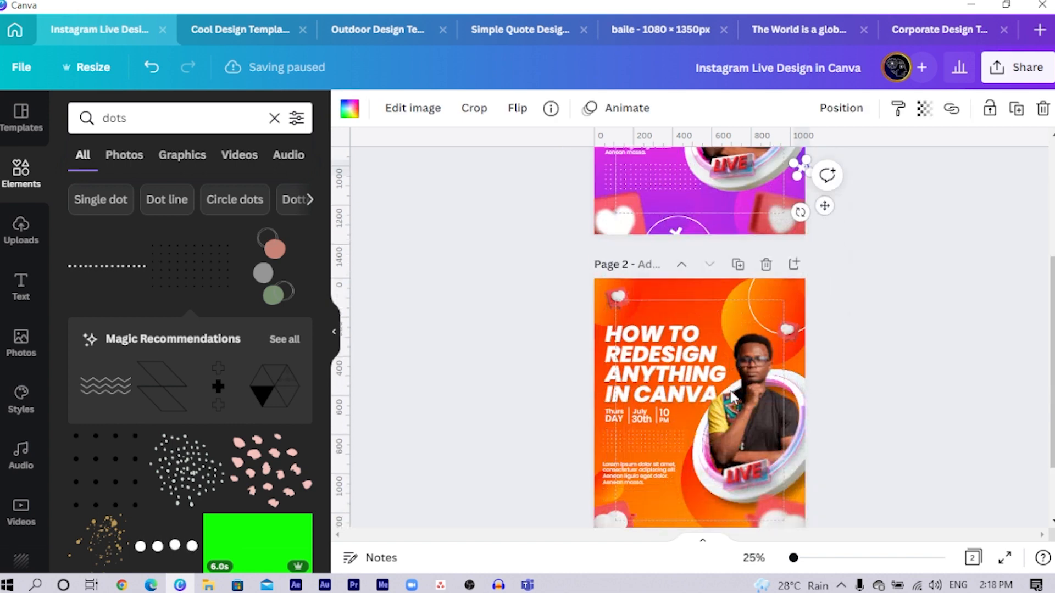
{"action": "scroll", "coordinate": [733, 395], "scroll_direction": "down", "scroll_amount": 2}
{"action": "key", "text": "ctrl+v"}
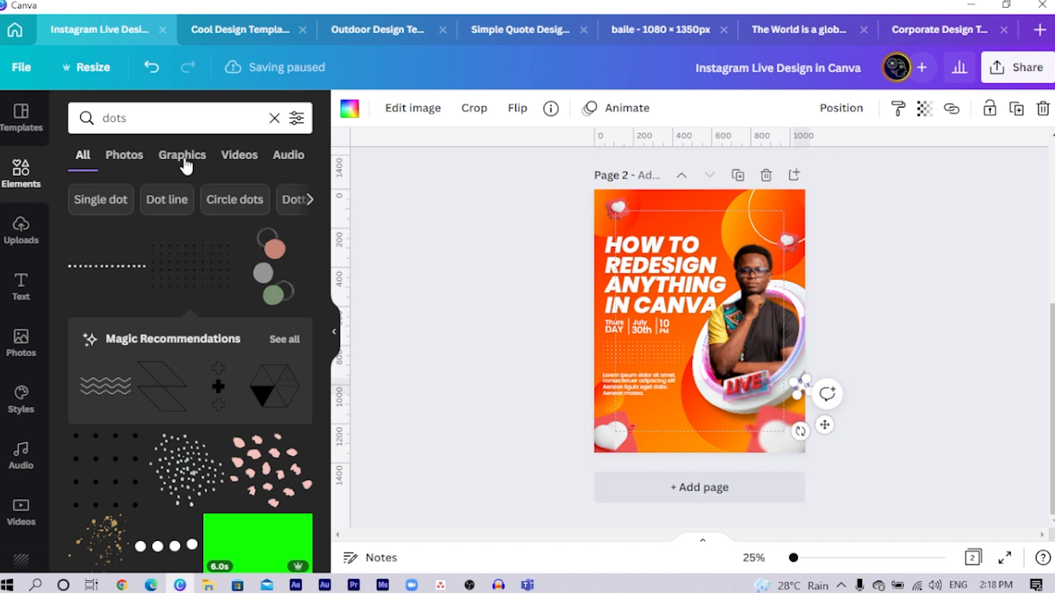
- Search the element library for "x" and look through the cross graphics
{"action": "left_click", "coordinate": [223, 106]}
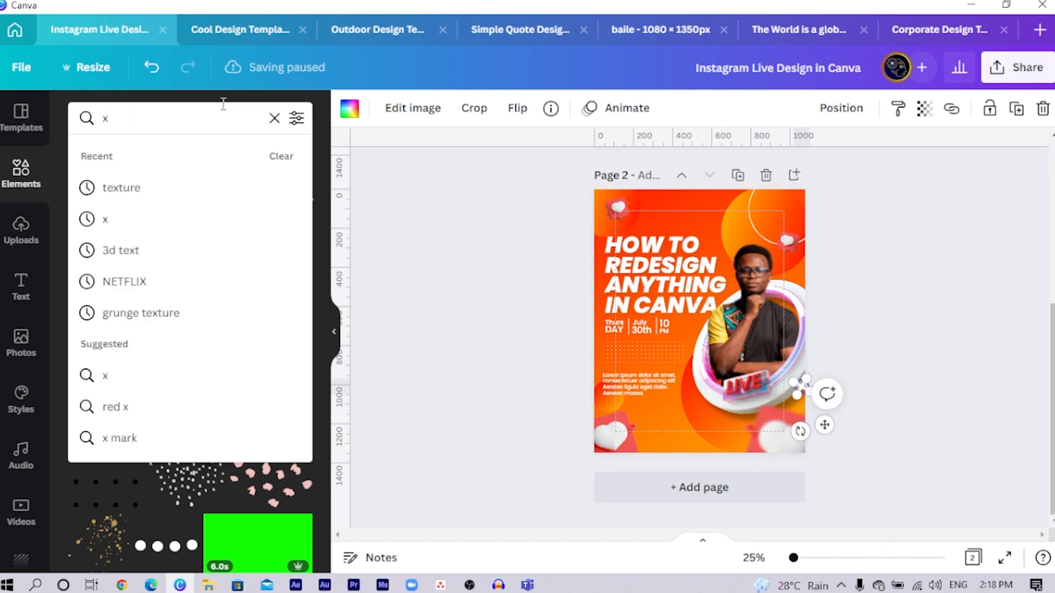
{"action": "key", "text": "Return"}
{"action": "scroll", "coordinate": [164, 351], "scroll_direction": "down", "scroll_amount": 2}
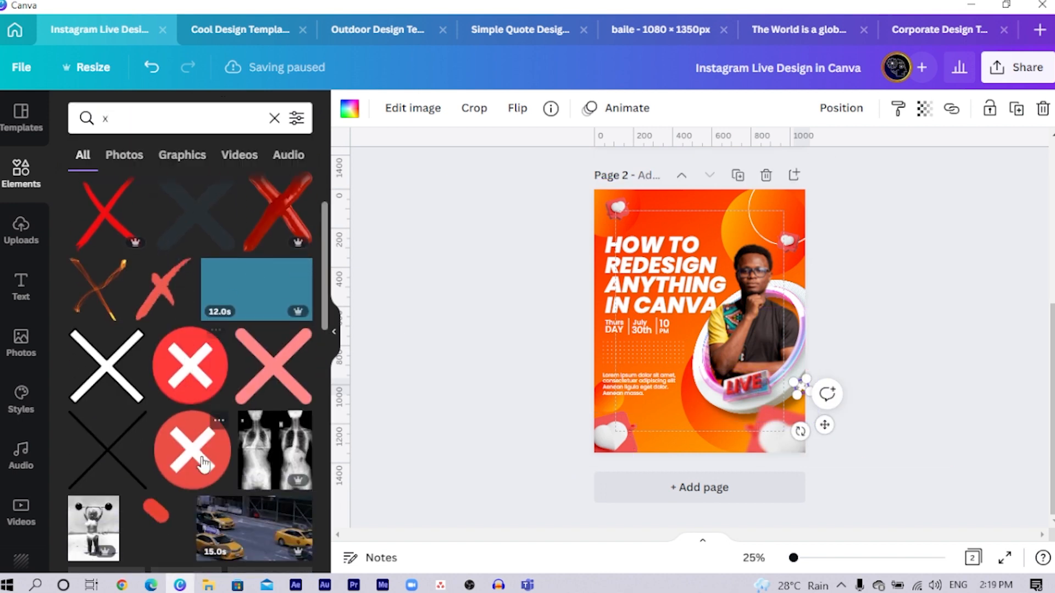